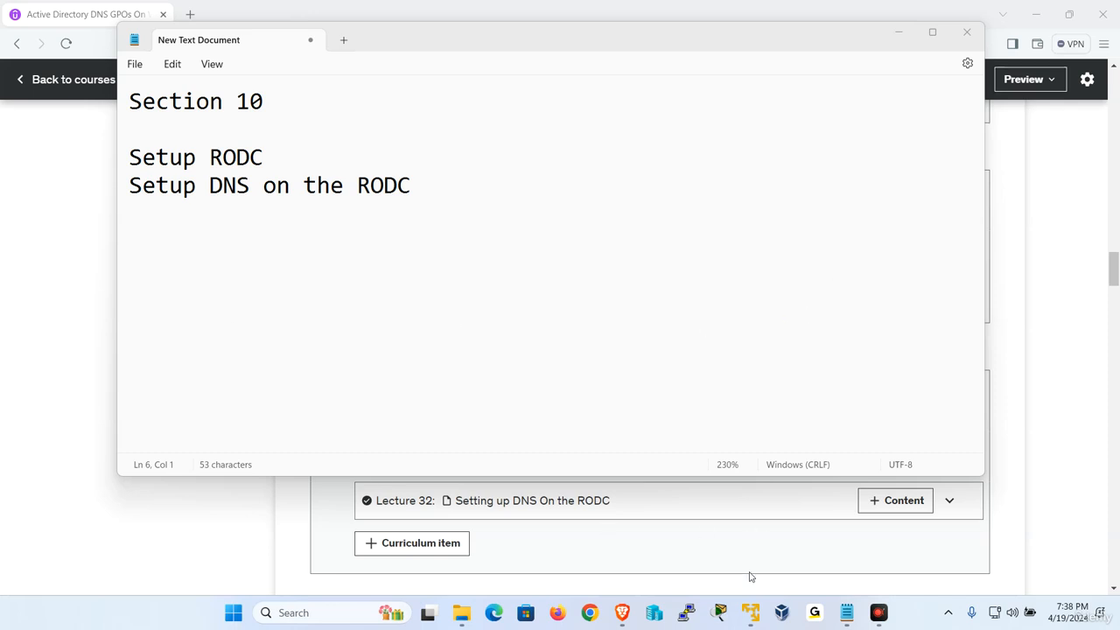
Switch to the W2019-2 virtual machine and sign in as UDEMY\Administrator by entering the account password
mouse_move(752, 608)
click(781, 560)
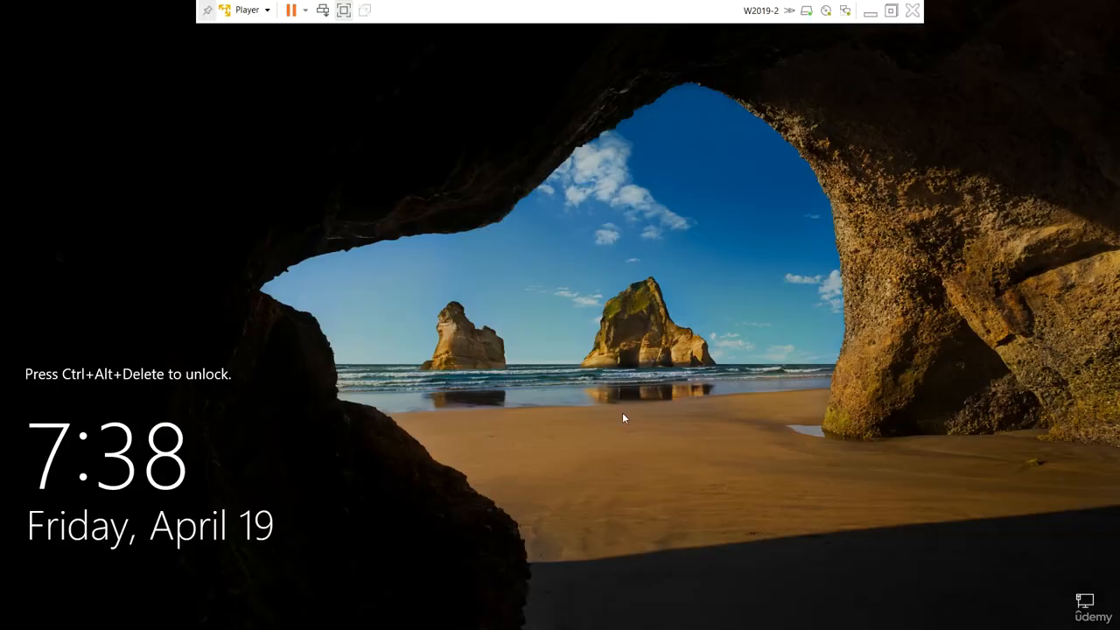
click(246, 9)
click(297, 81)
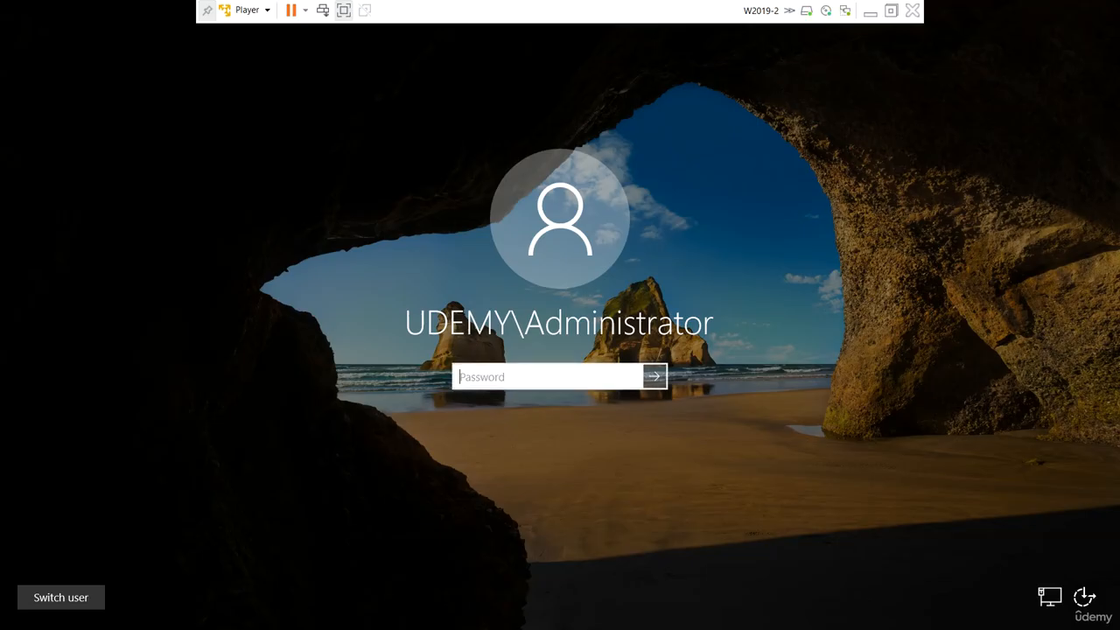
text(•••••••)
key(Return)
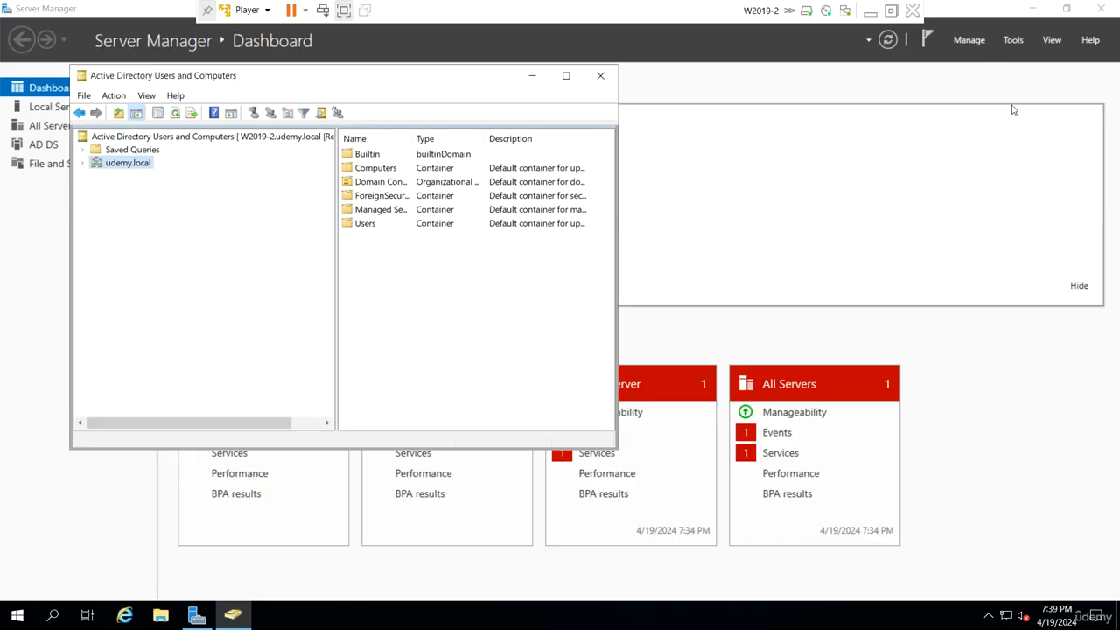
Start a role-based installation on W2019-2 and select the DNS Server role together with its required management tools
click(971, 40)
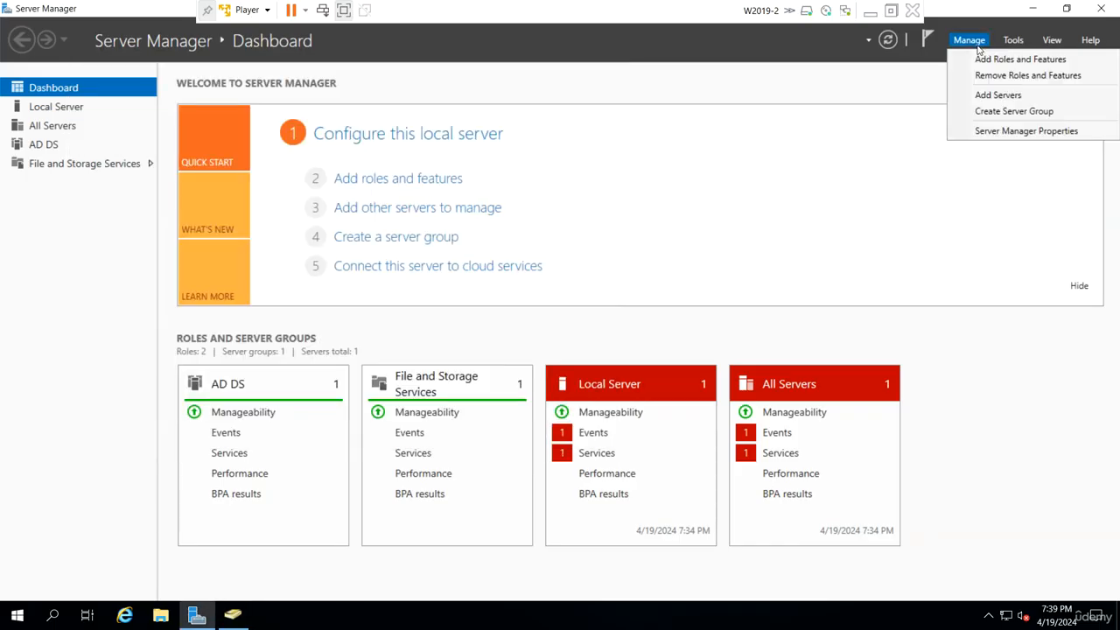
click(1018, 59)
click(418, 415)
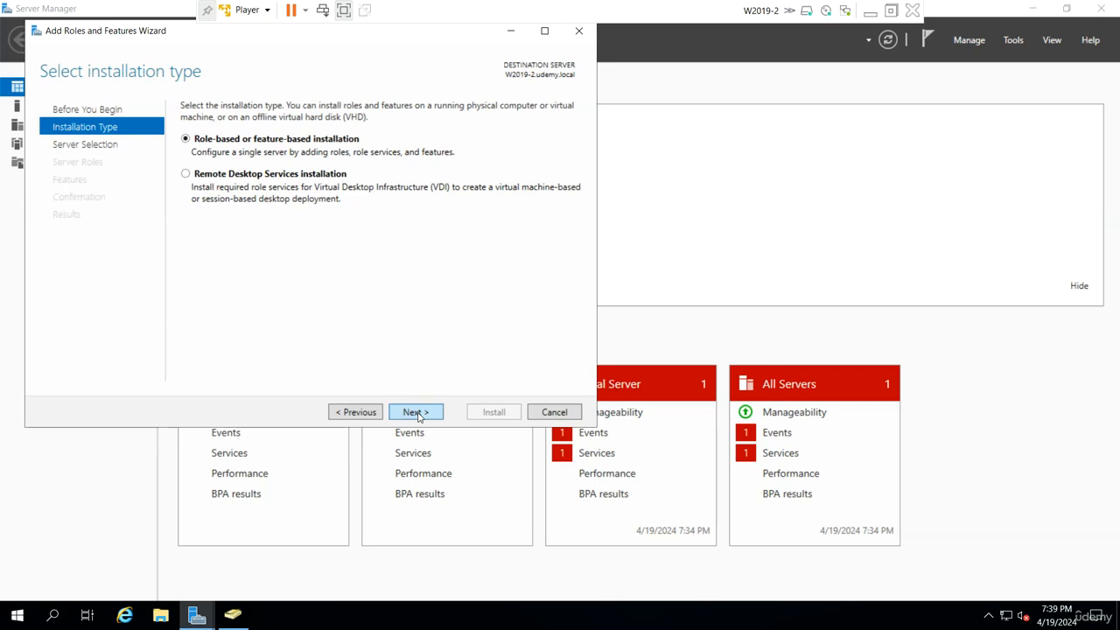
click(418, 416)
click(418, 413)
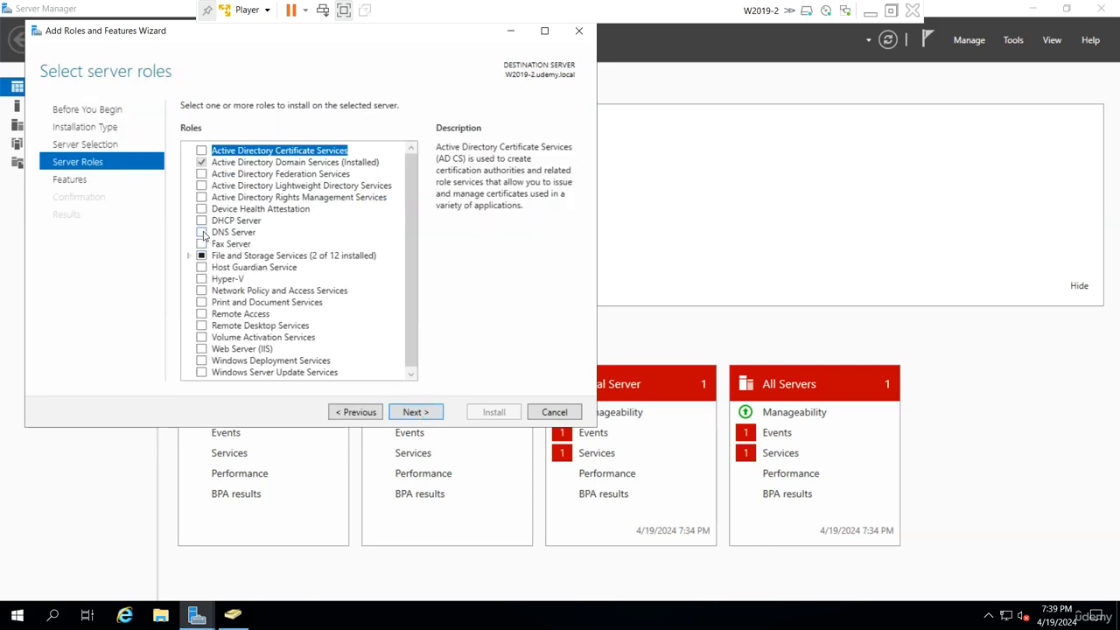
click(202, 232)
click(355, 344)
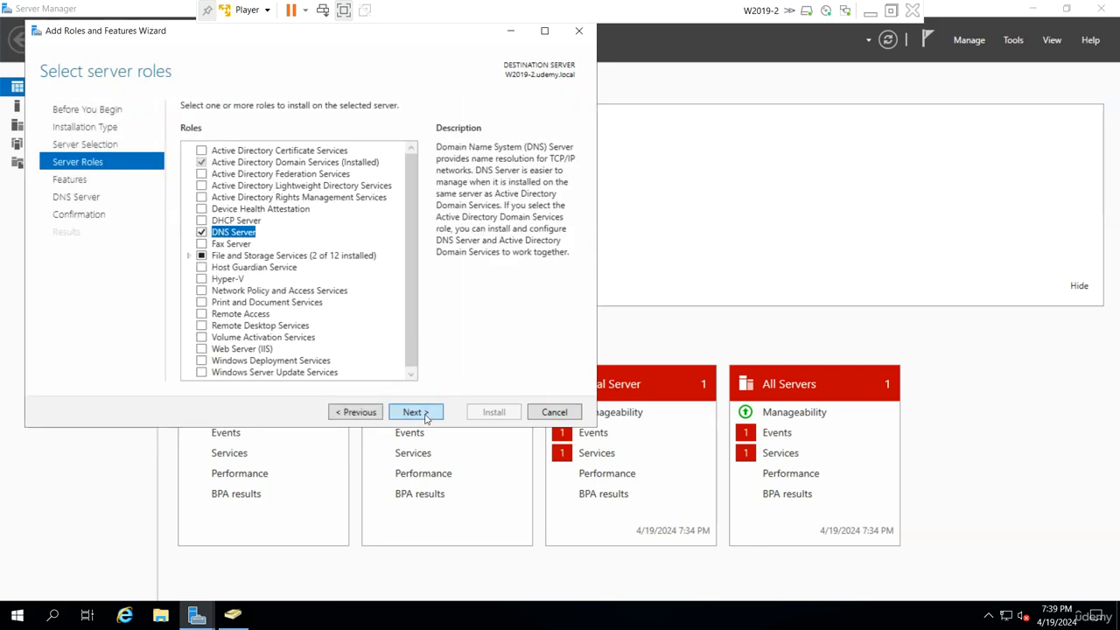
Install the selected DNS Server role without extra features and close the wizard once the installation finishes
click(425, 415)
click(428, 412)
click(428, 412)
click(480, 411)
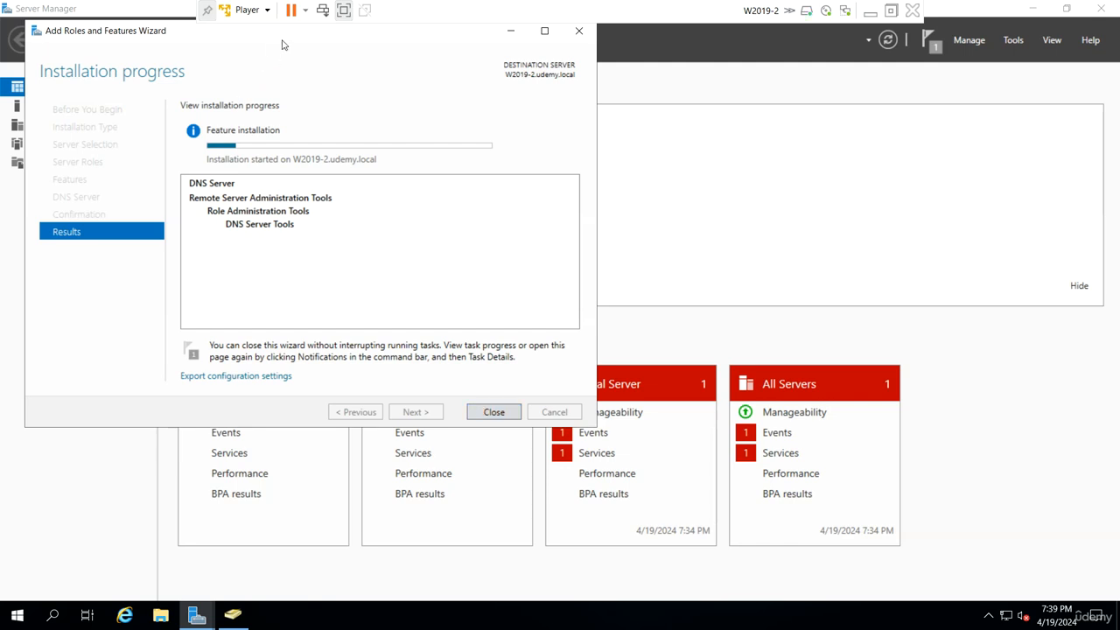
drag(281, 38, 366, 73)
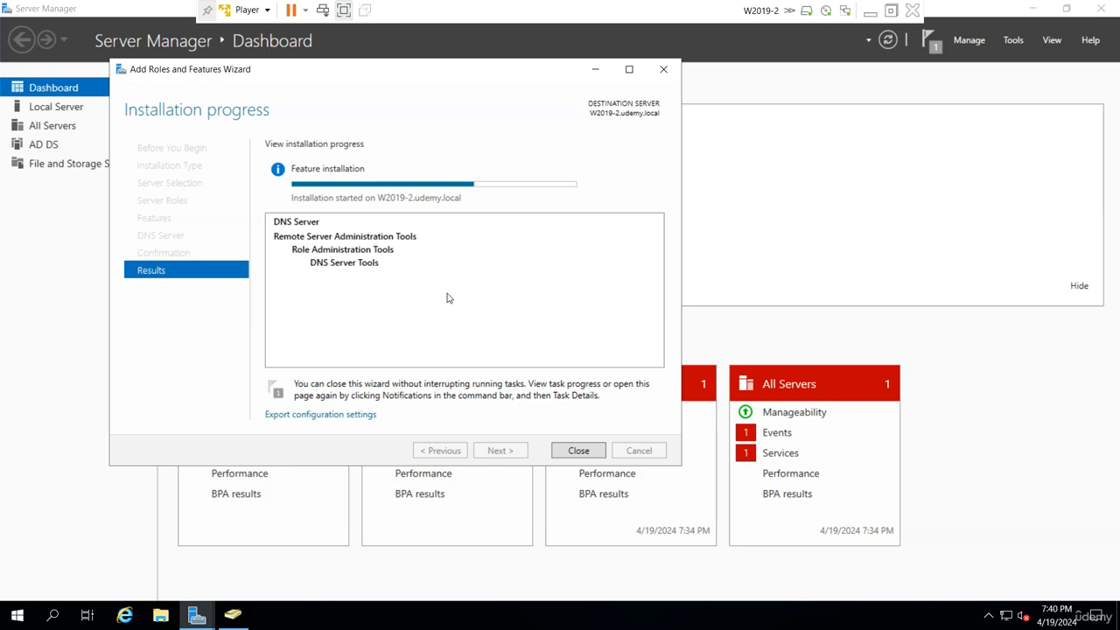
drag(456, 75, 508, 90)
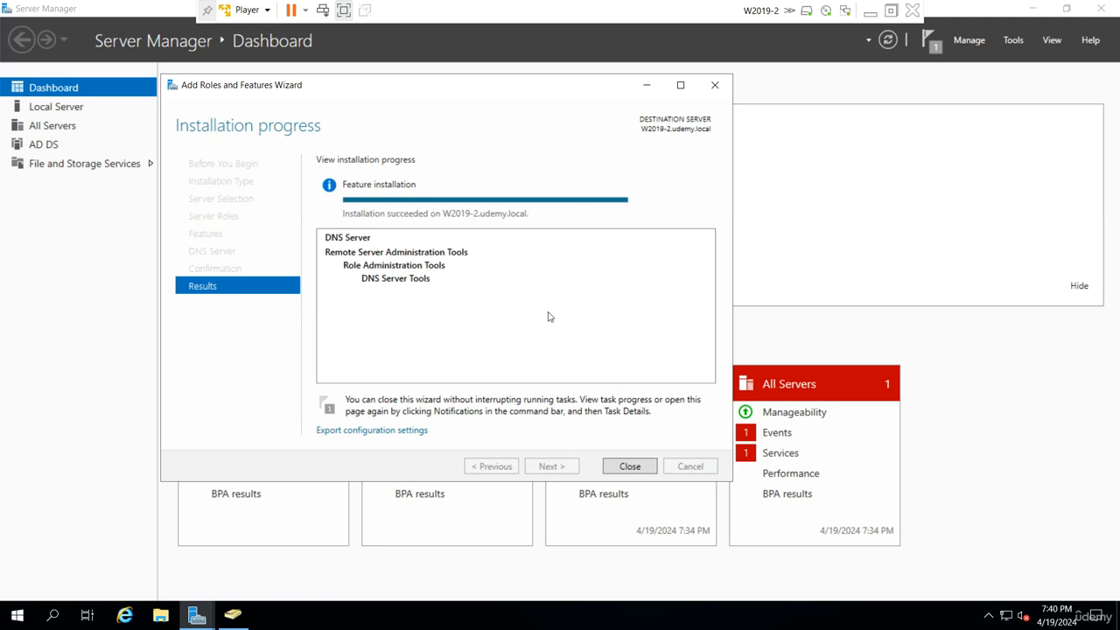
click(630, 465)
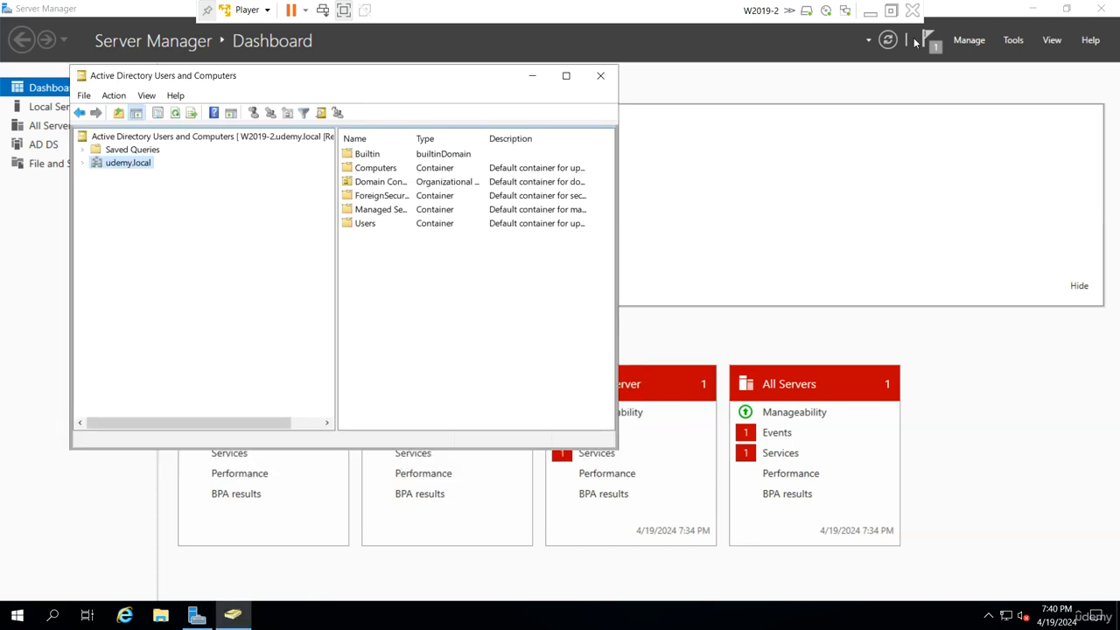
Open DNS Manager, expand W2019-2 and refresh its Forward Lookup Zones to check for replicated zones
click(1012, 41)
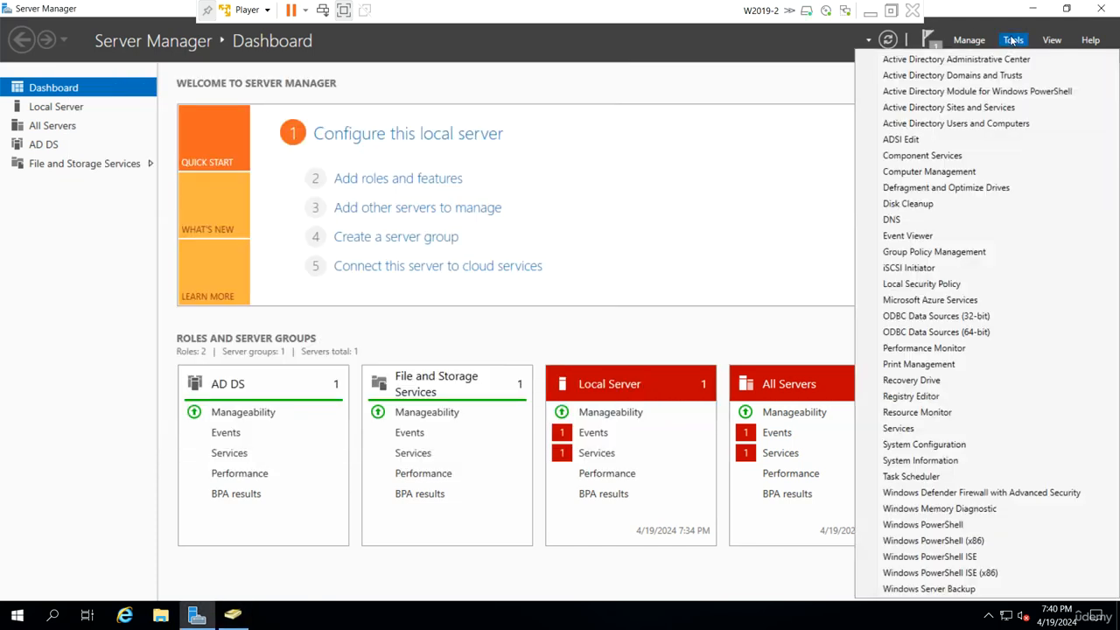
click(945, 219)
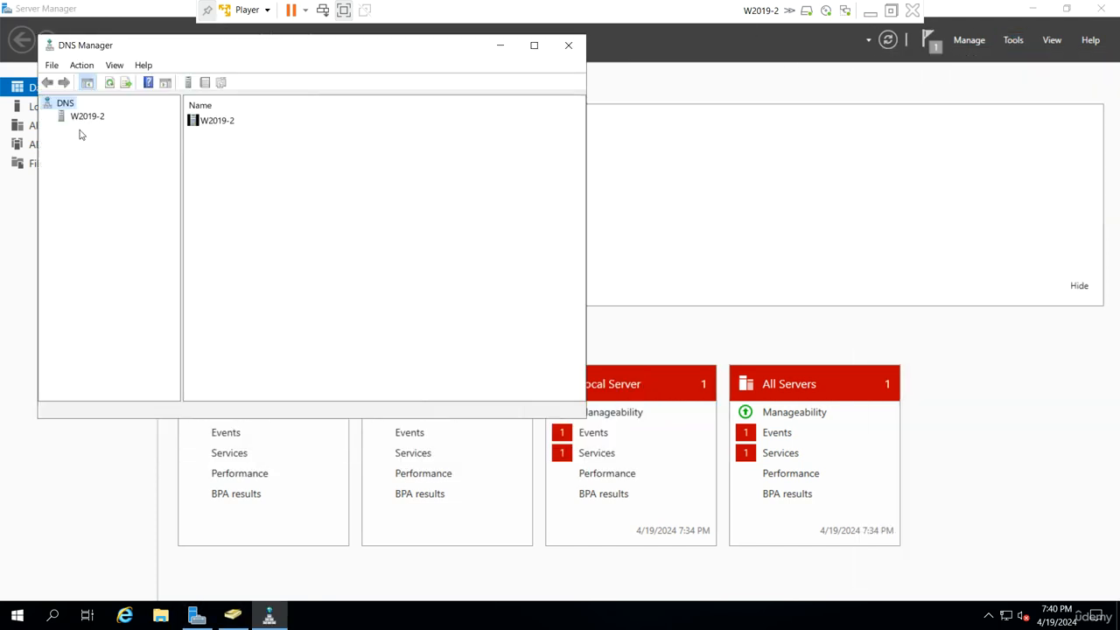
double_click(88, 117)
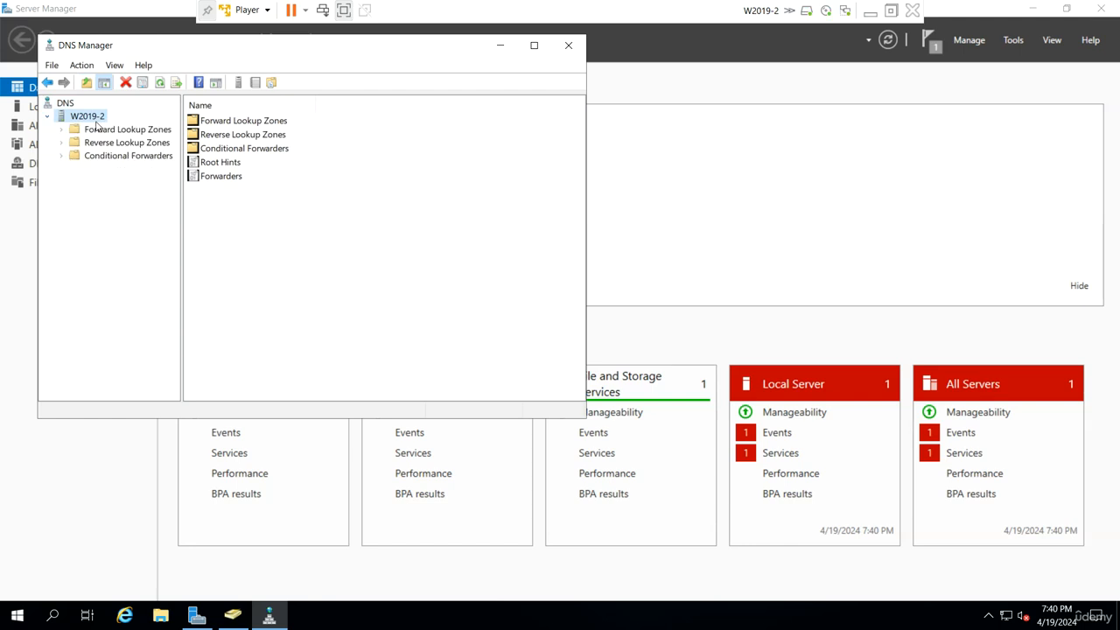
click(96, 130)
right_click(96, 129)
click(133, 182)
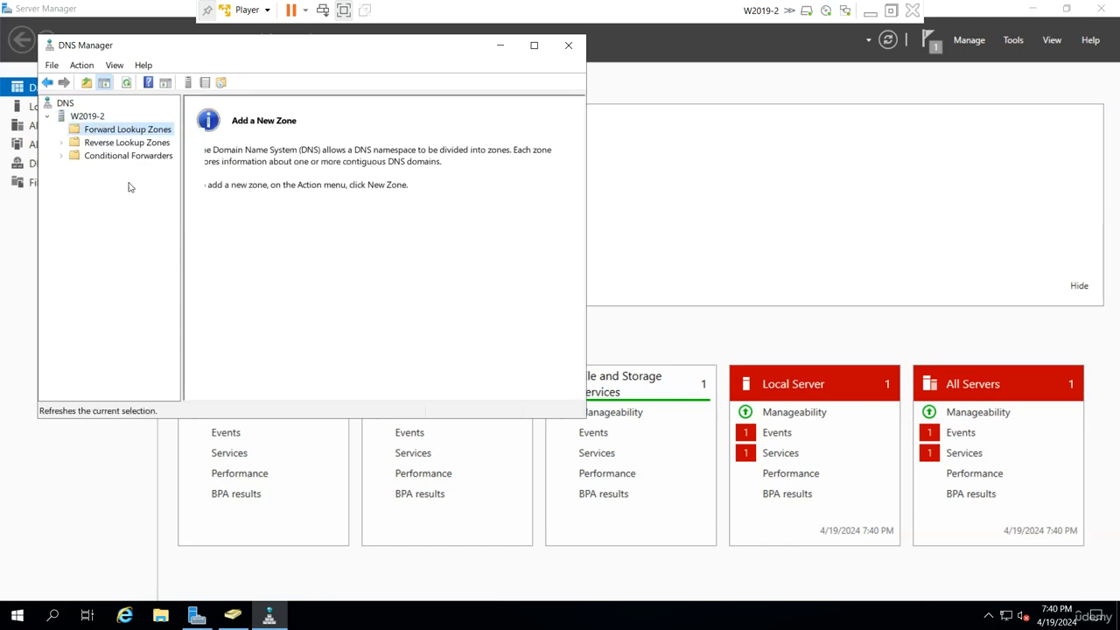
Switch to the W2019-1 virtual machine and sign in as UDEMY\Administrator by entering the account password
click(871, 11)
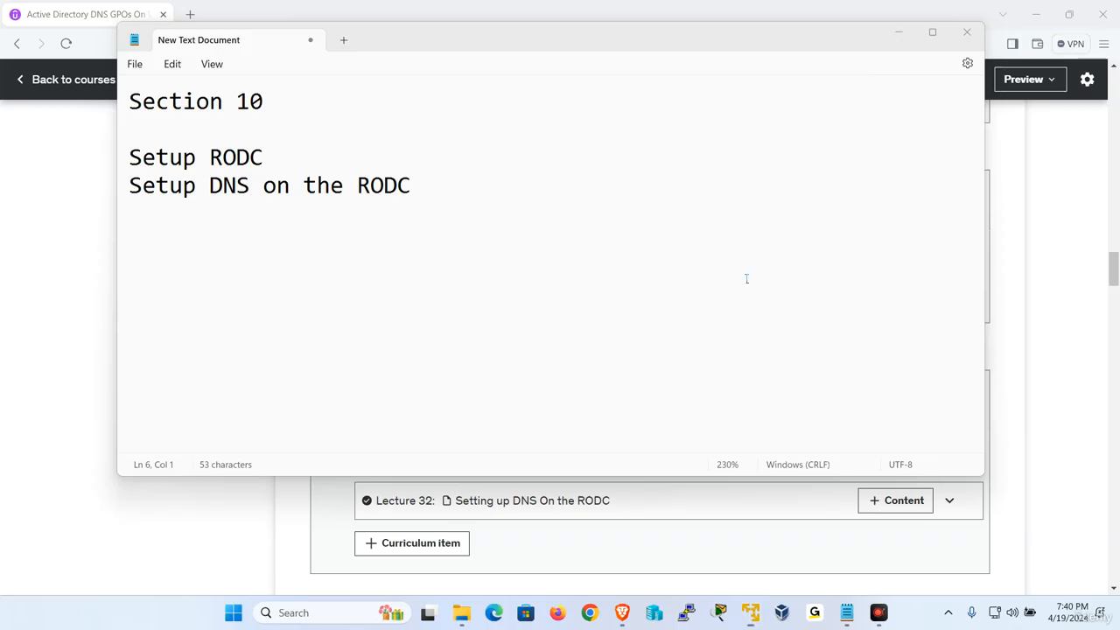
mouse_move(759, 609)
click(712, 528)
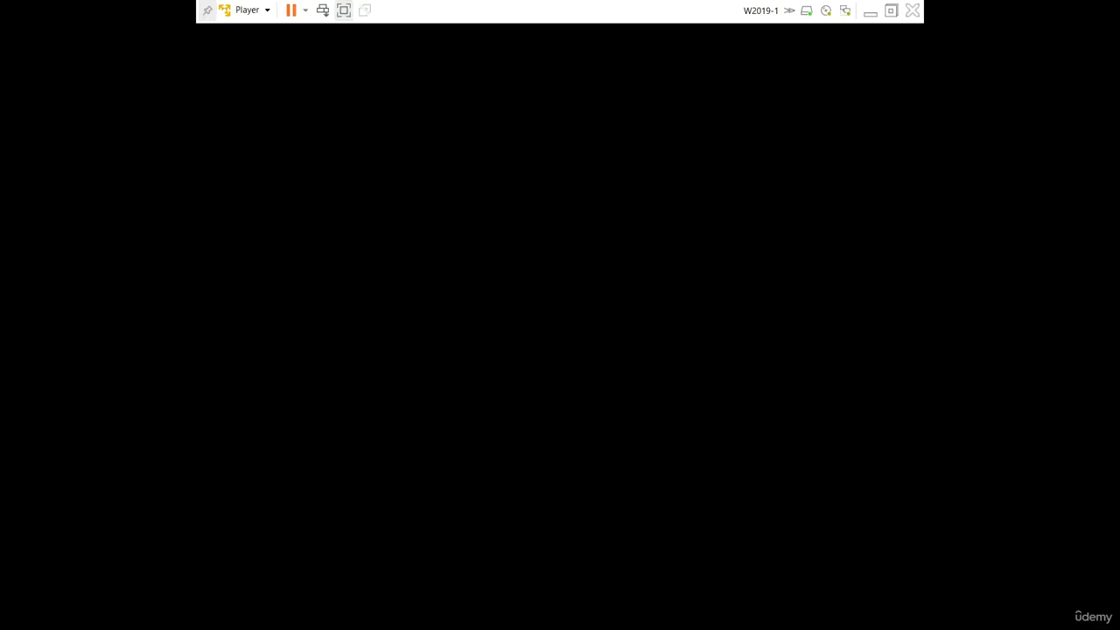
click(248, 11)
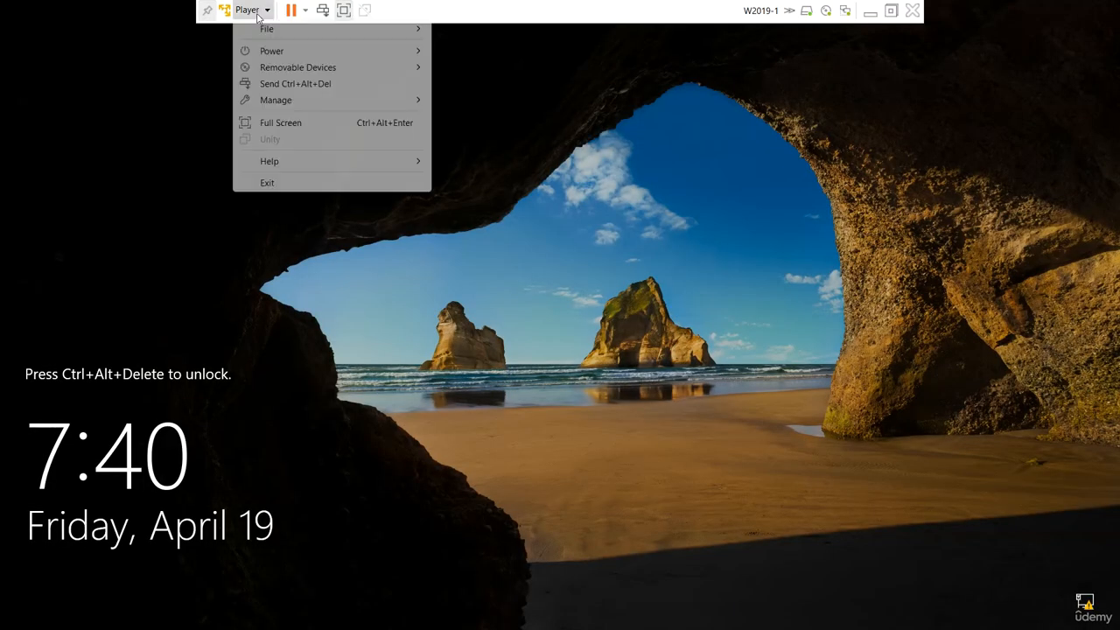
click(297, 83)
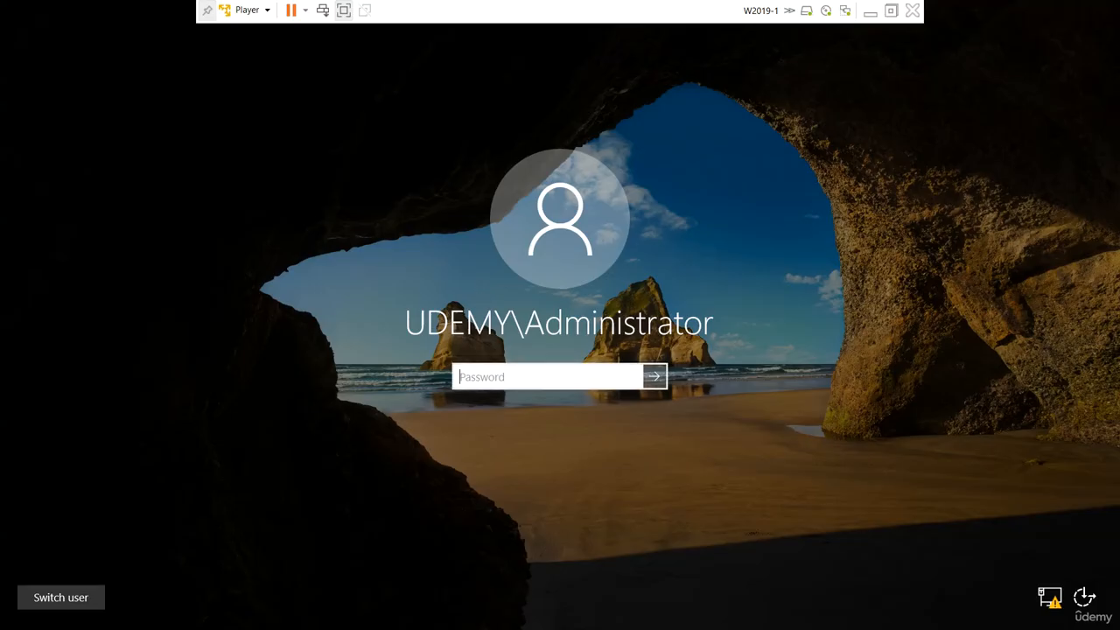
text(Pa$$w0rd)
key(Return)
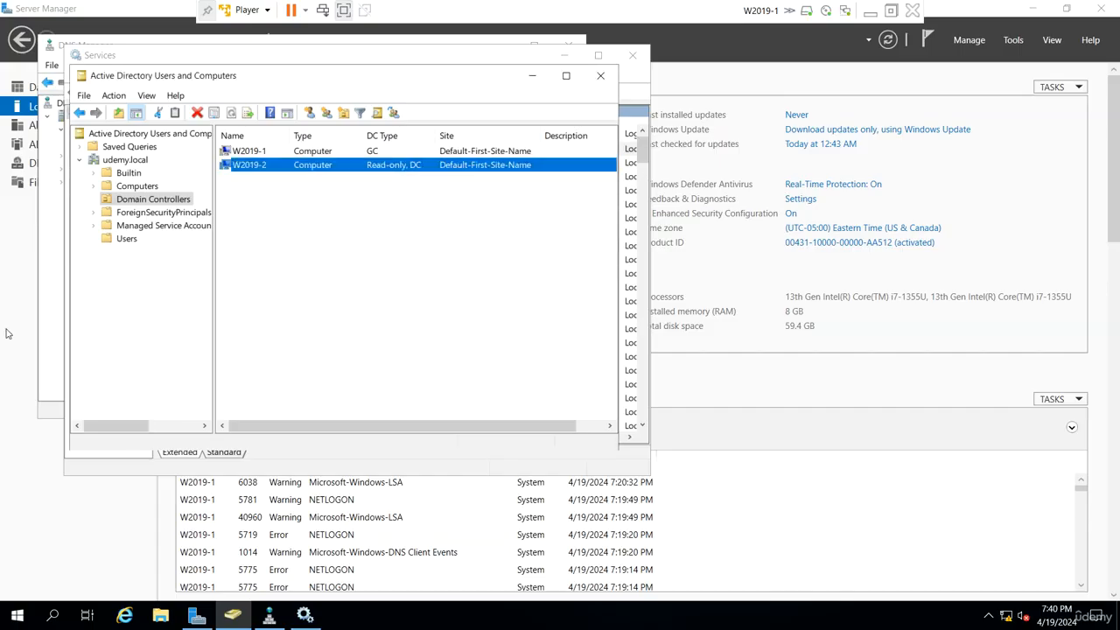
In DNS Manager, change the udemy.local forward lookup zone to a primary zone stored in Active Directory
click(55, 258)
right_click(115, 151)
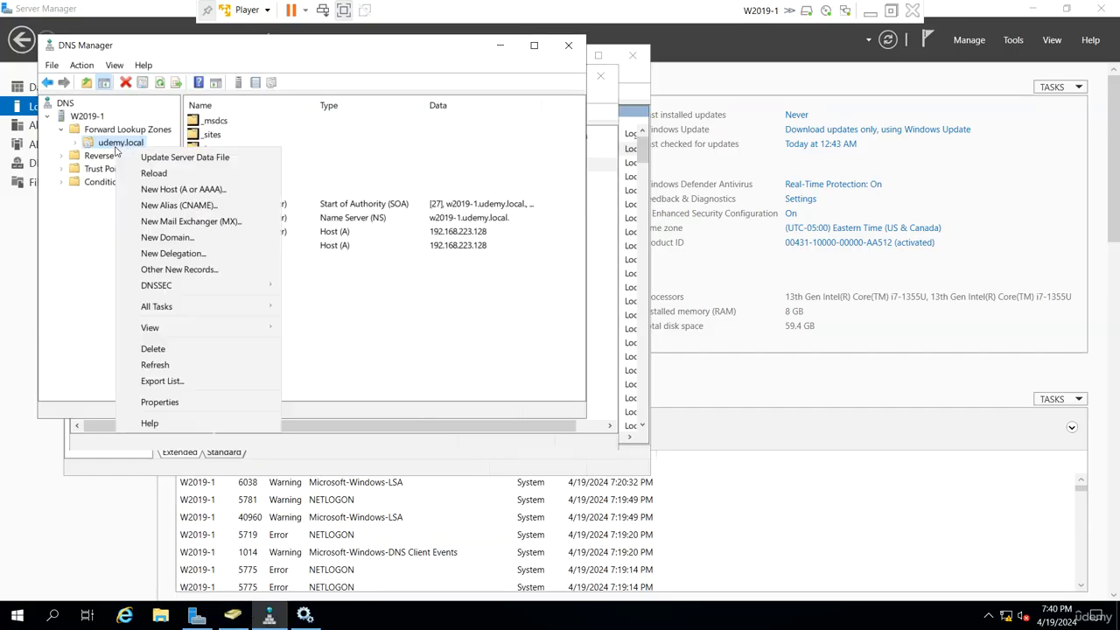
click(159, 402)
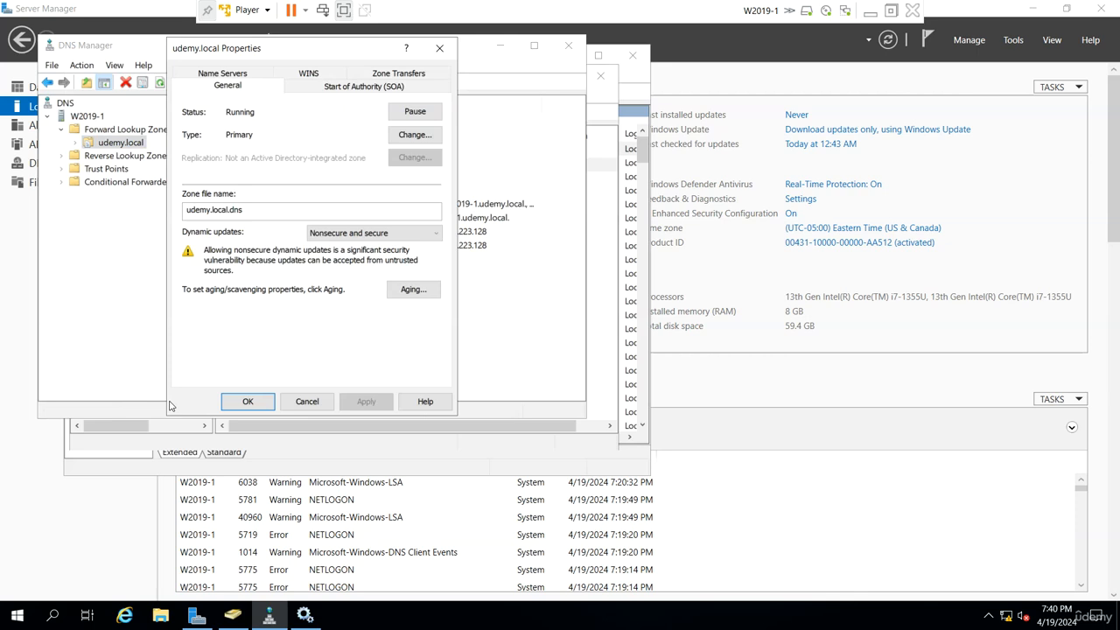
click(415, 135)
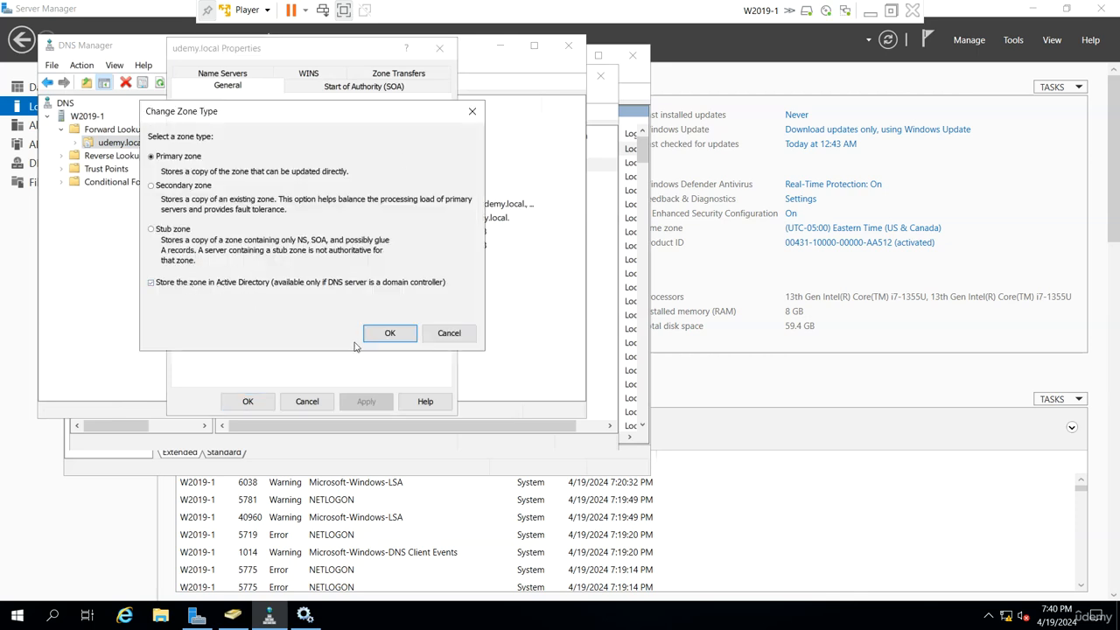
click(385, 333)
click(614, 412)
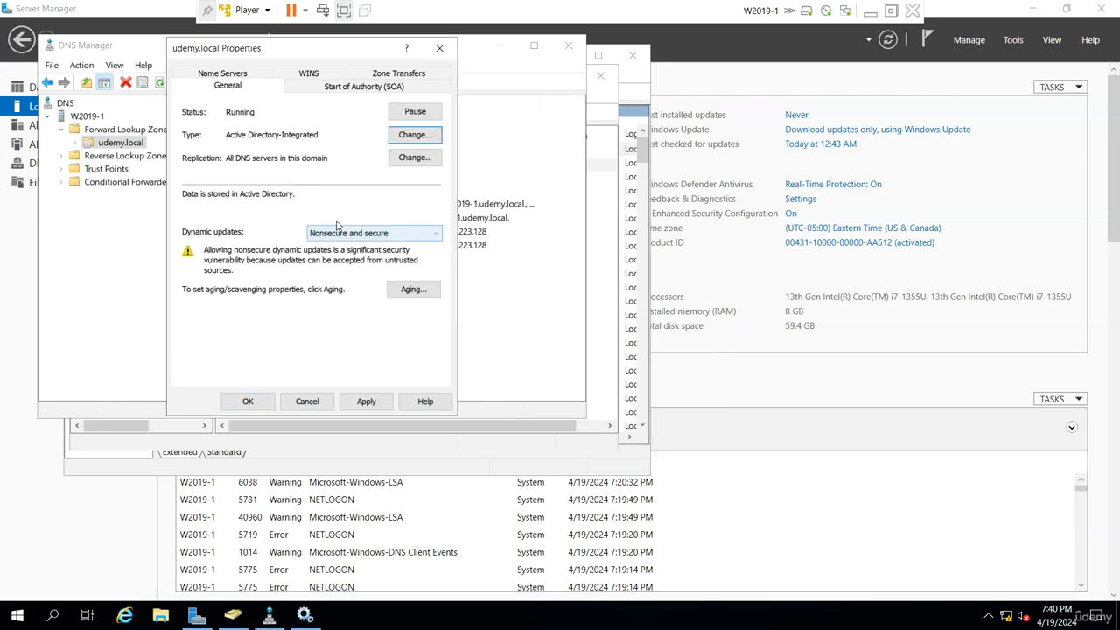
Set the udemy.local zone's dynamic updates to Secure only and save the zone properties
click(358, 235)
click(341, 266)
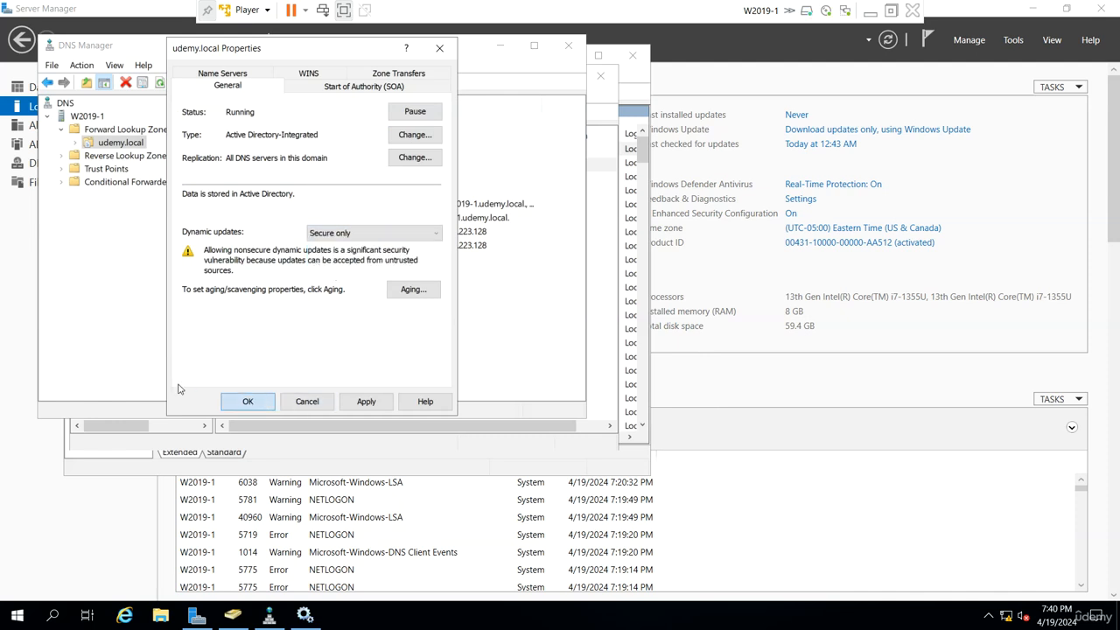
key(Return)
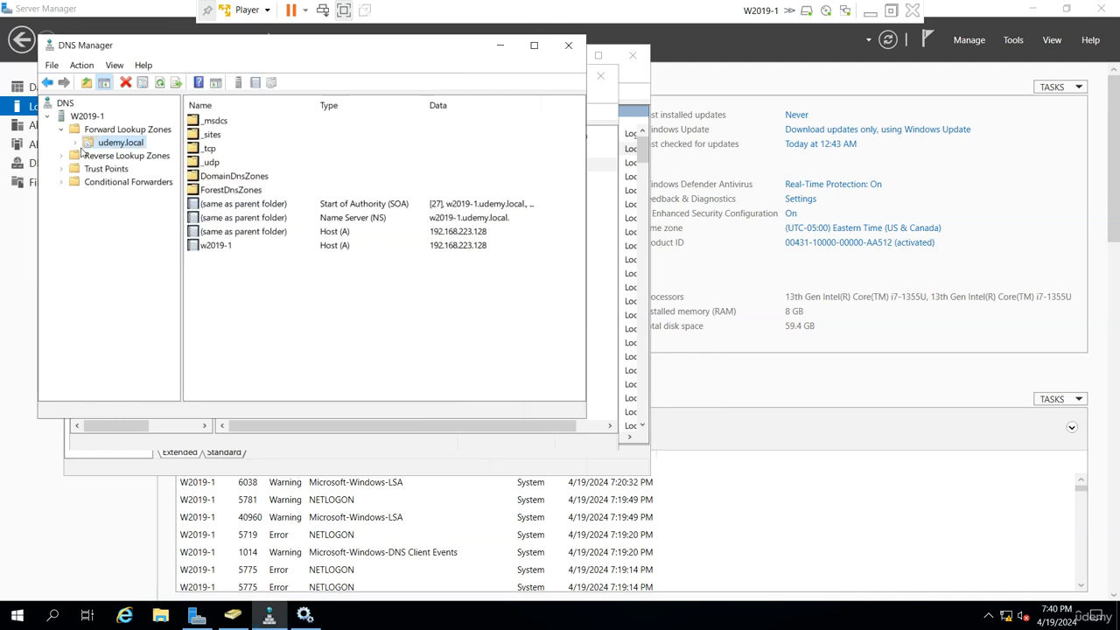
Restart the Active Directory Domain Services service on W2019-1 along with its dependent services
click(629, 212)
right_click(417, 150)
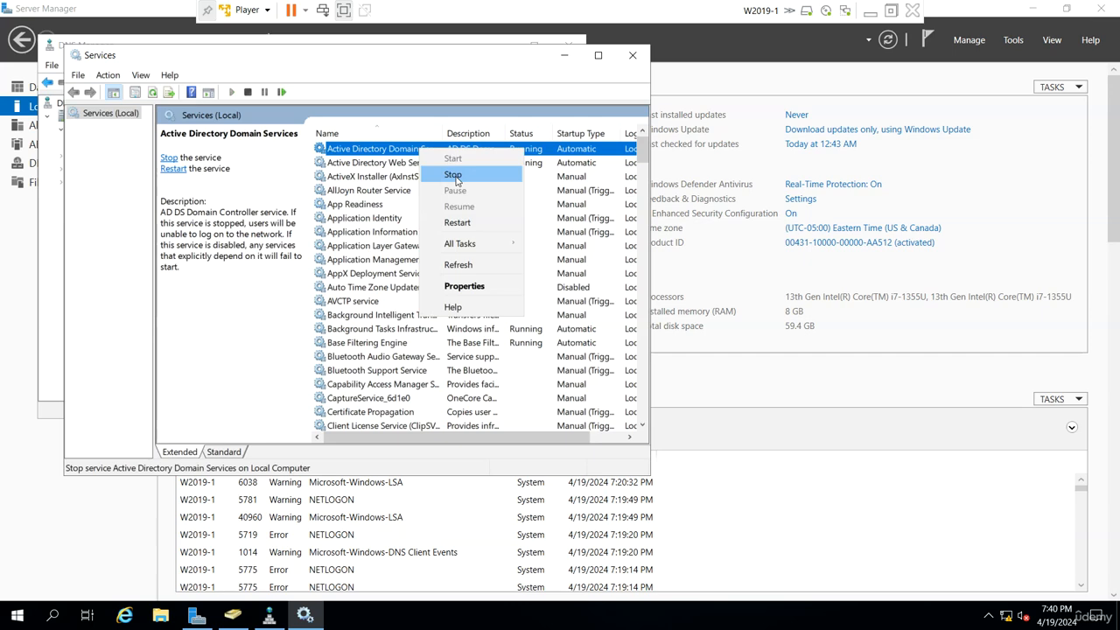
click(456, 222)
click(255, 308)
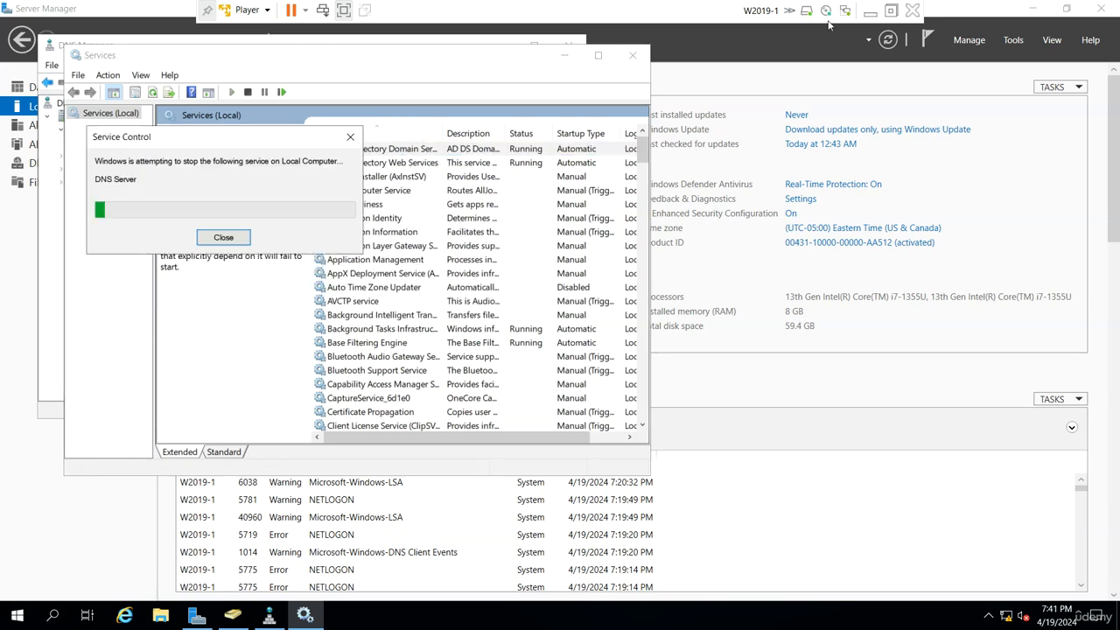
Switch to W2019-2 and restart its Active Directory Domain Services service along with the dependent services
click(869, 12)
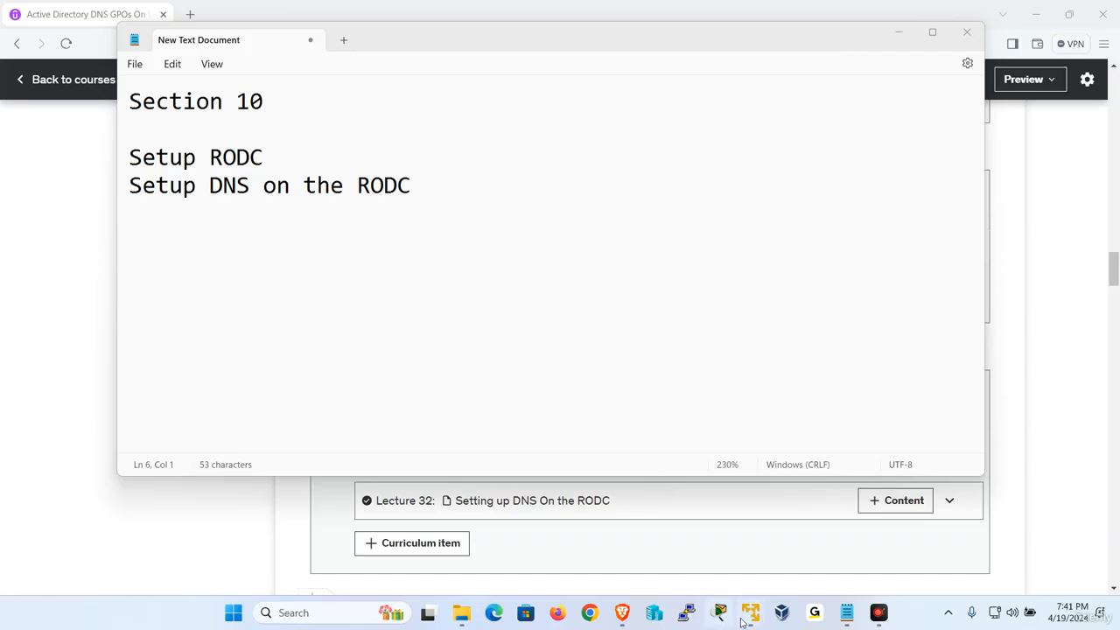
mouse_move(751, 613)
click(800, 535)
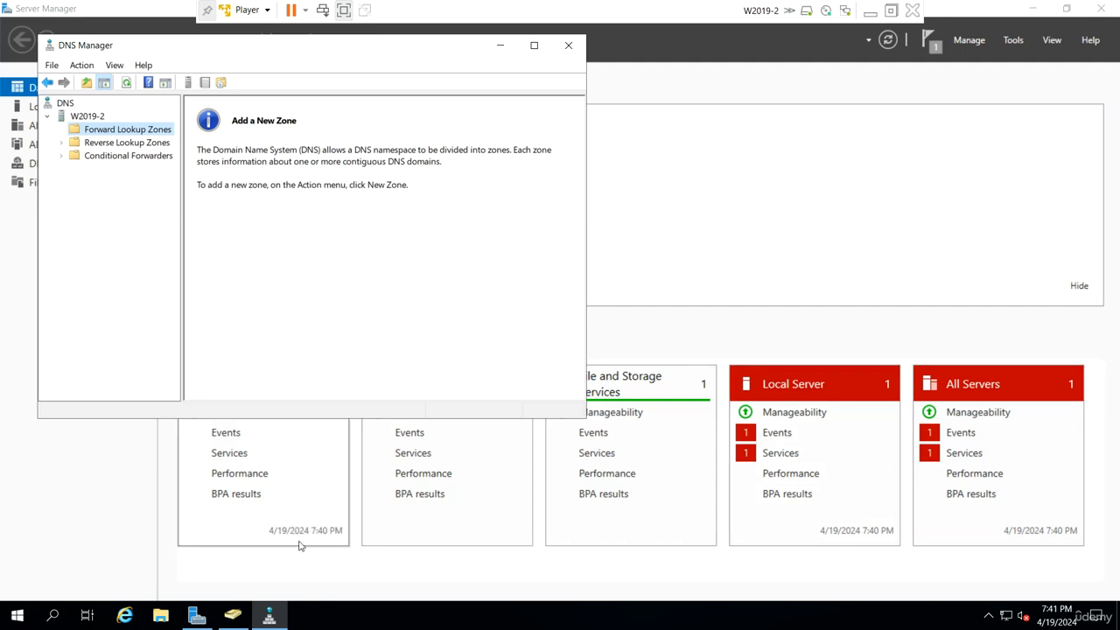
click(1015, 40)
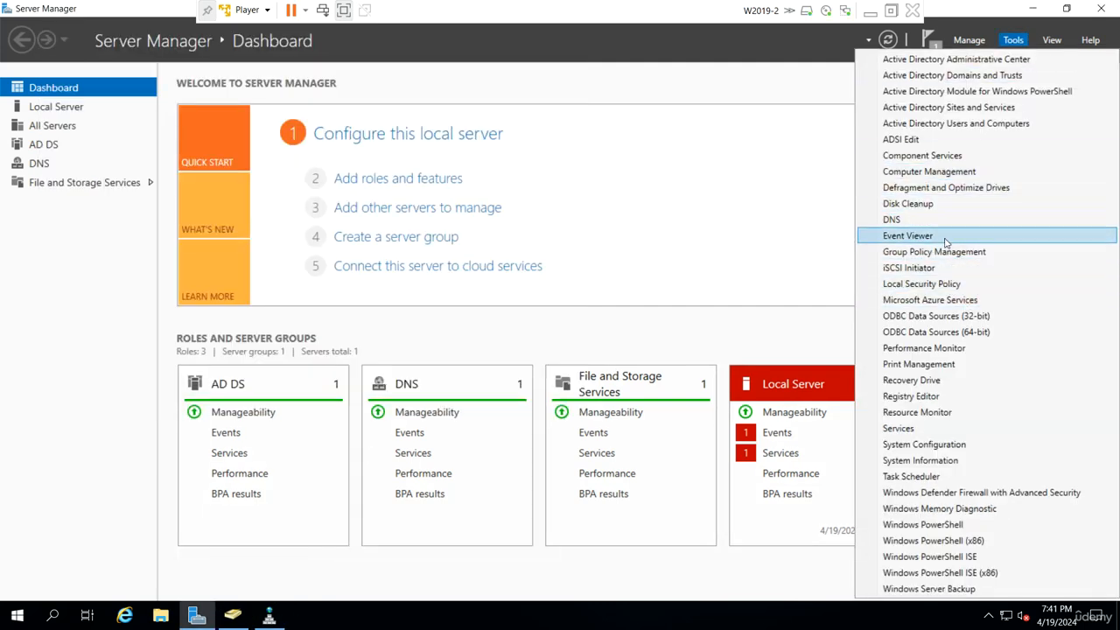
click(932, 428)
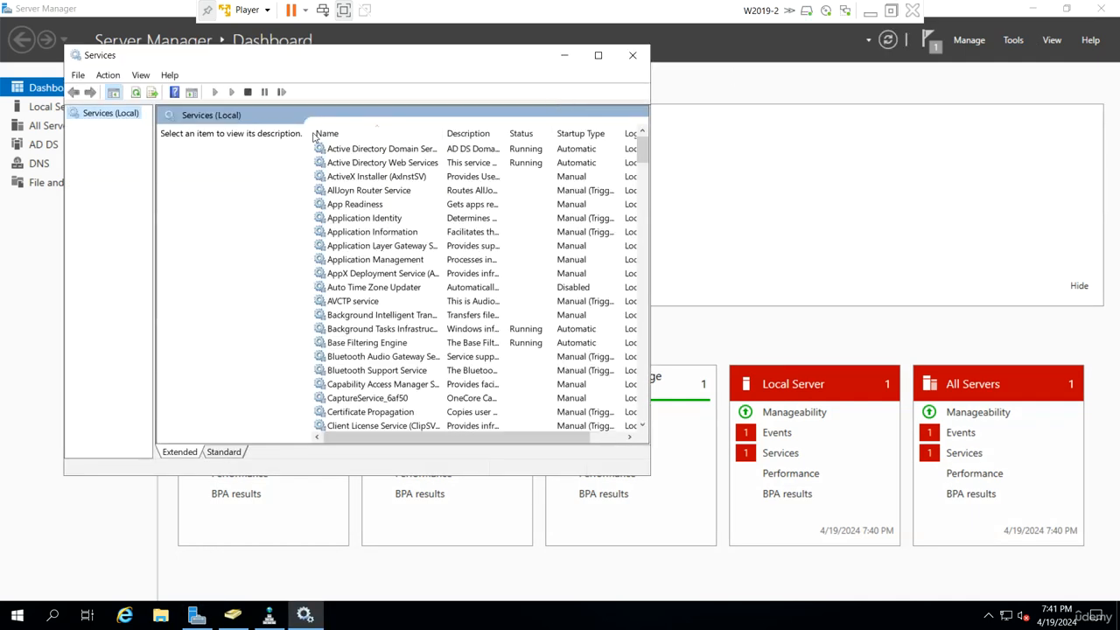
right_click(362, 151)
click(417, 218)
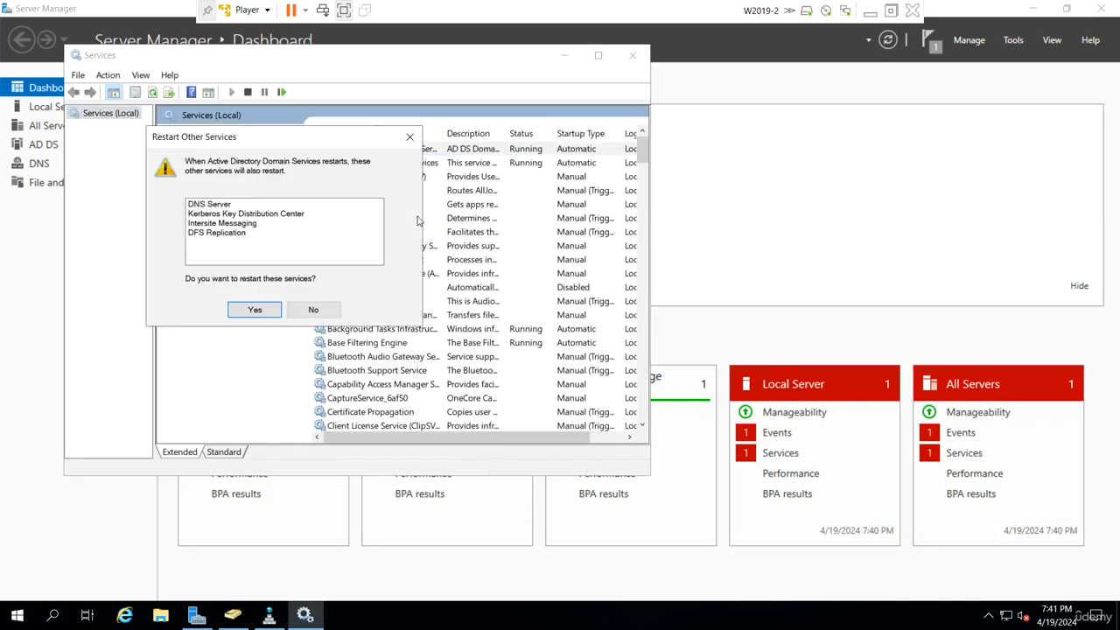
click(252, 310)
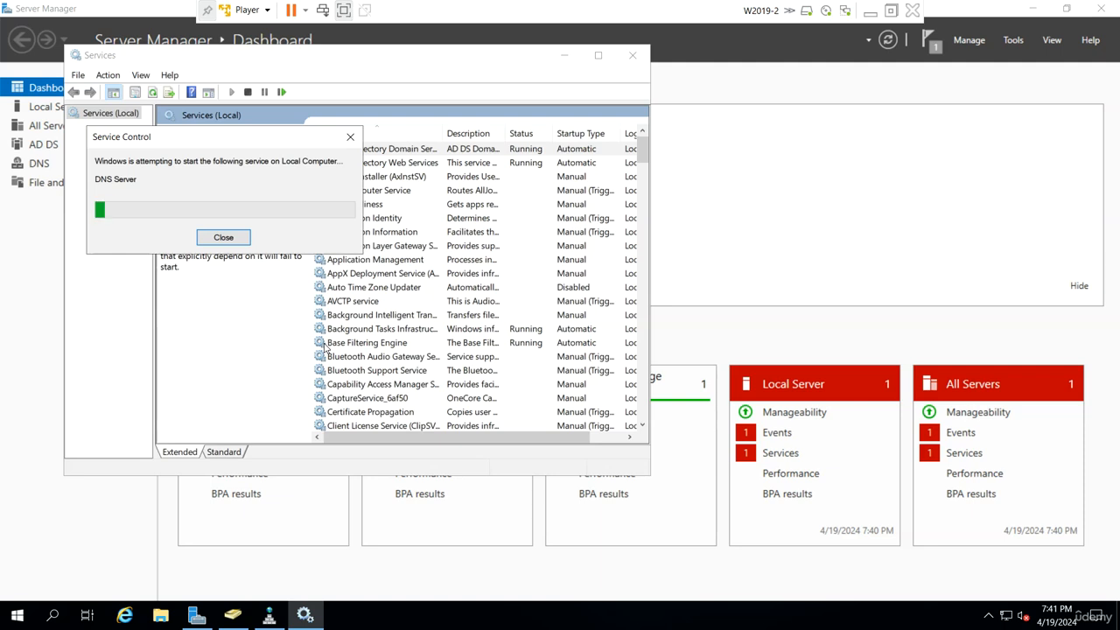
Open DNS Manager on W2019-2, refresh Forward Lookup Zones, restart the W2019-2 DNS server service, and refresh the zones again
click(269, 617)
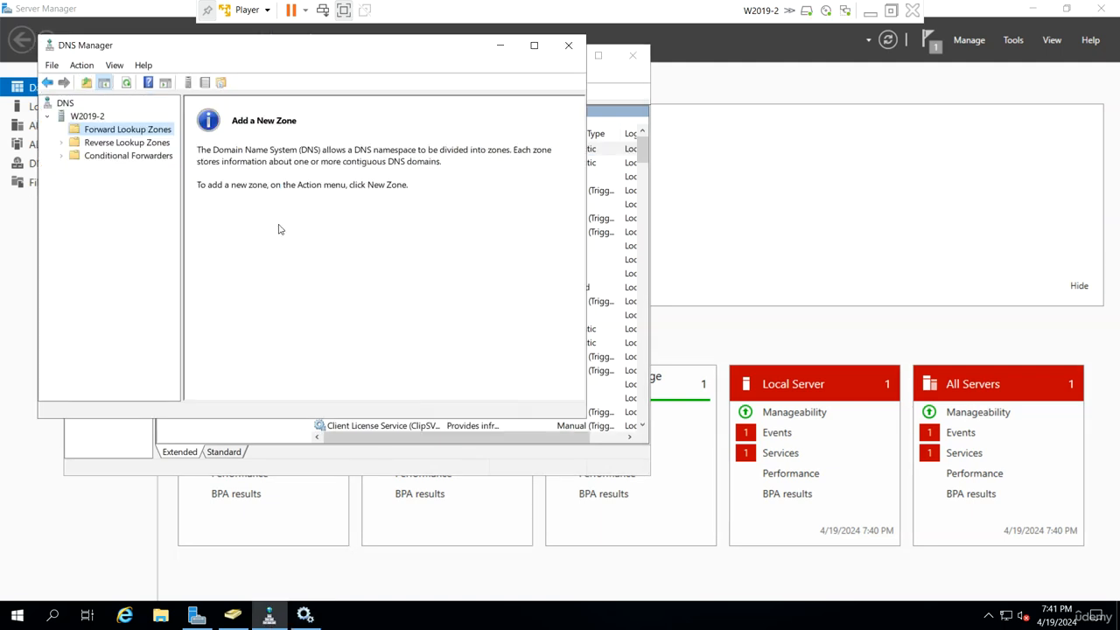
right_click(149, 131)
click(179, 181)
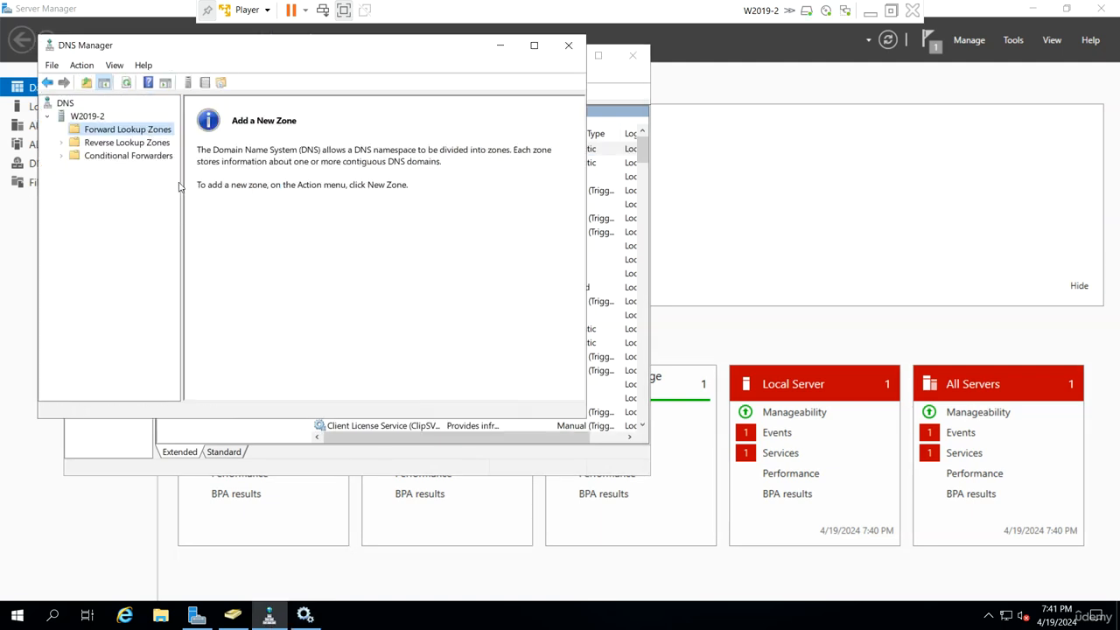
right_click(99, 118)
mouse_move(204, 248)
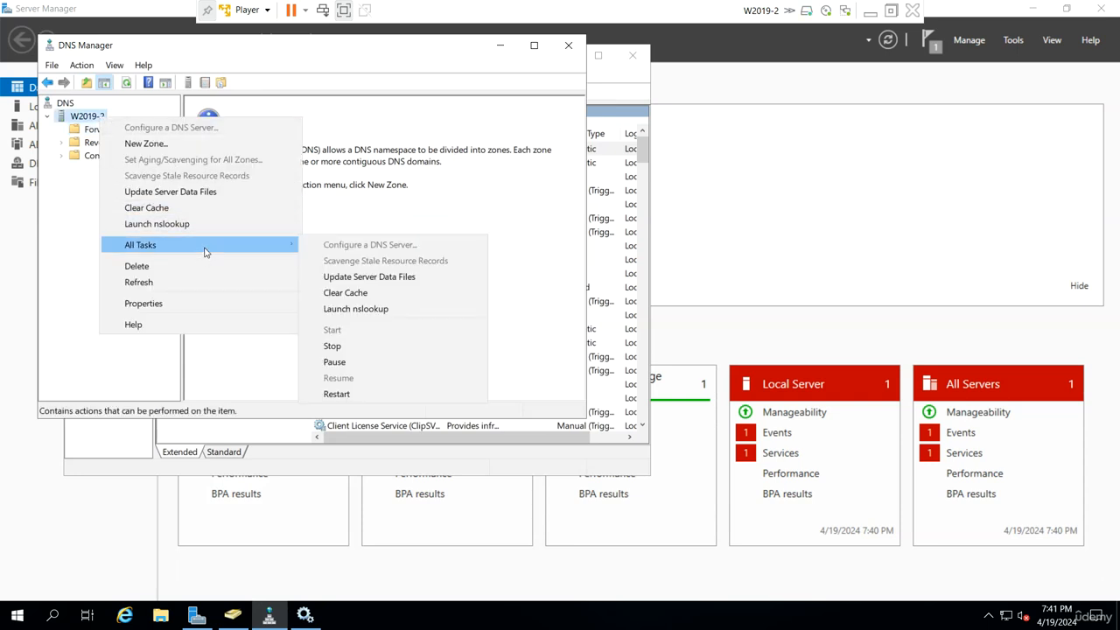
click(336, 393)
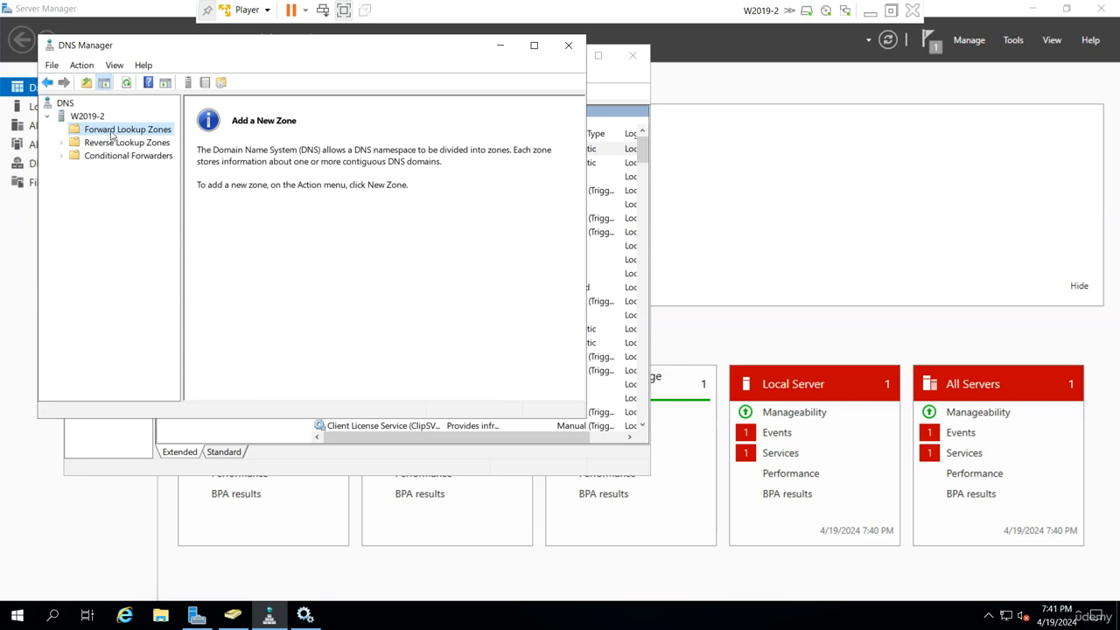
right_click(112, 134)
click(151, 182)
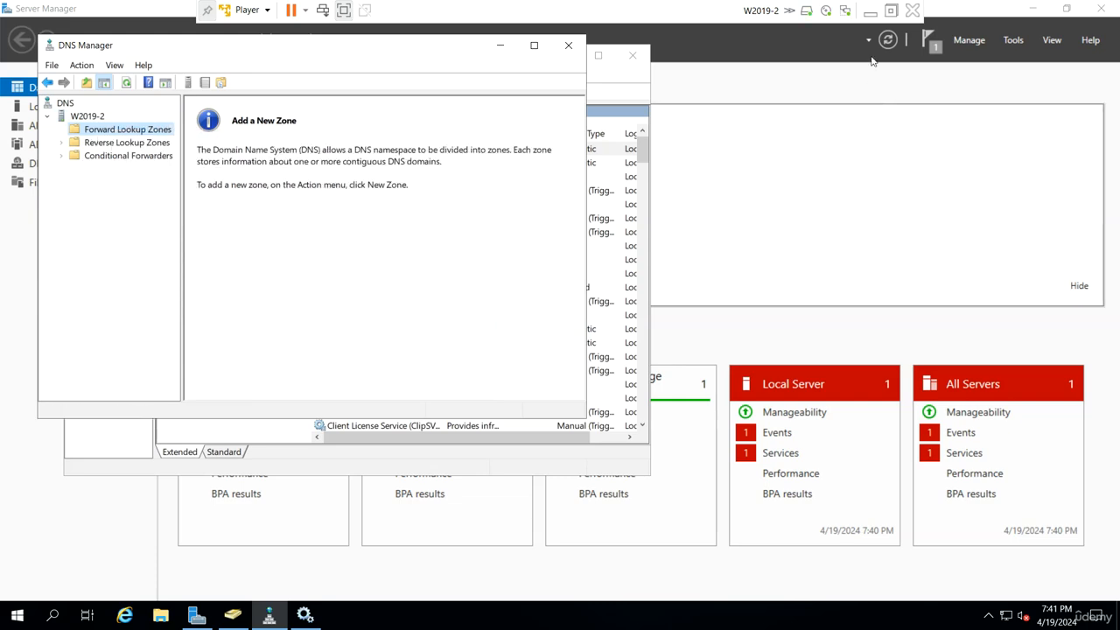
Switch to the W2019-1 virtual machine and restart its DNS server service from DNS Manager
click(869, 10)
mouse_move(750, 612)
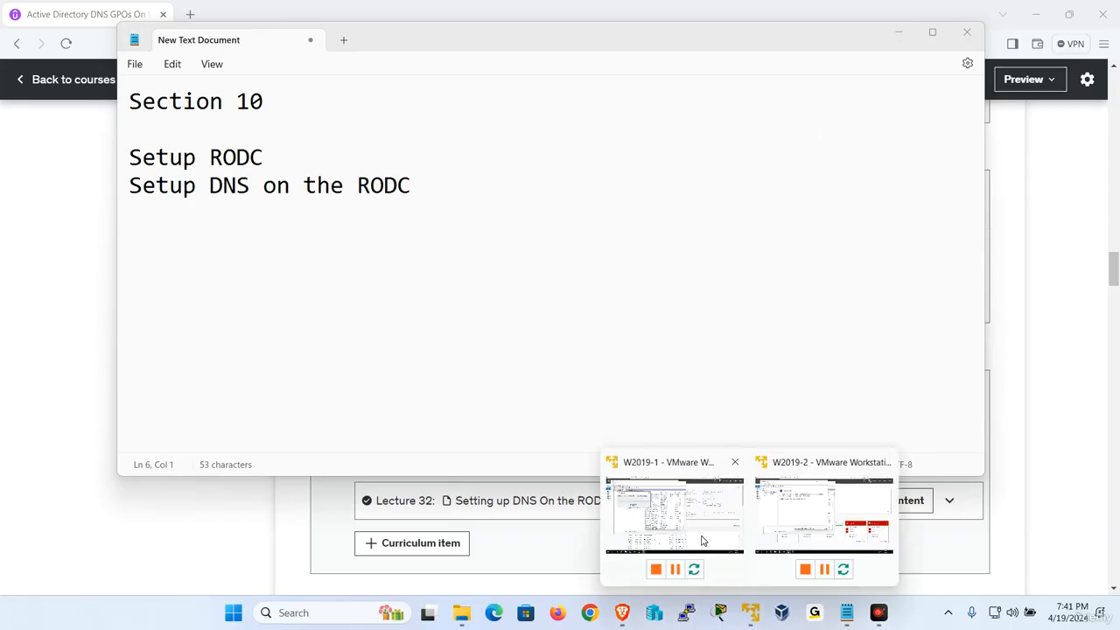
click(667, 511)
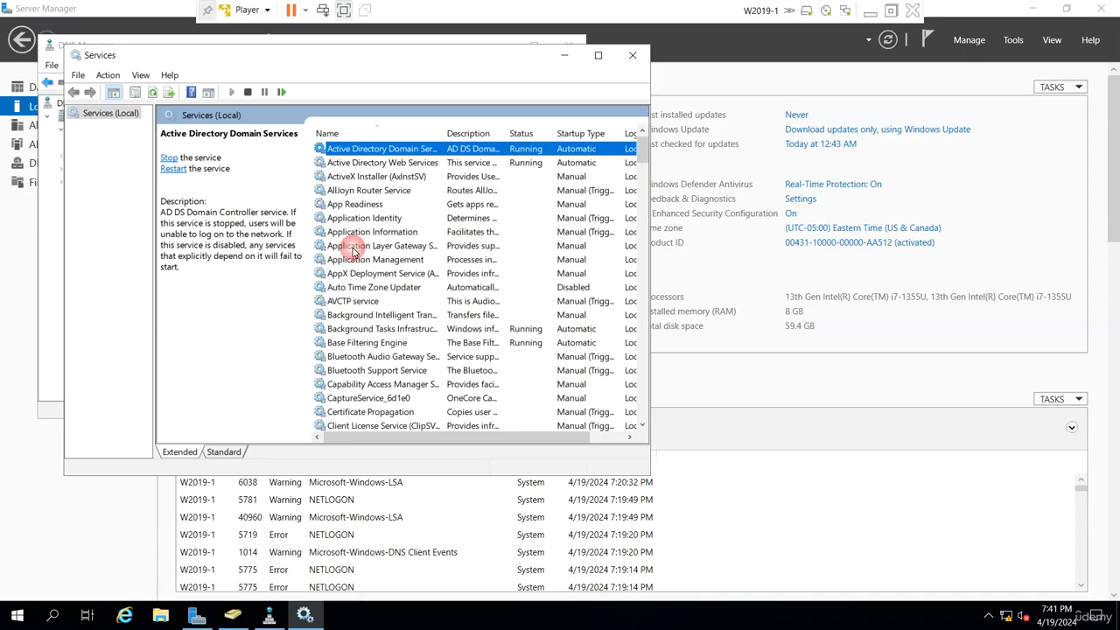
click(48, 277)
right_click(87, 115)
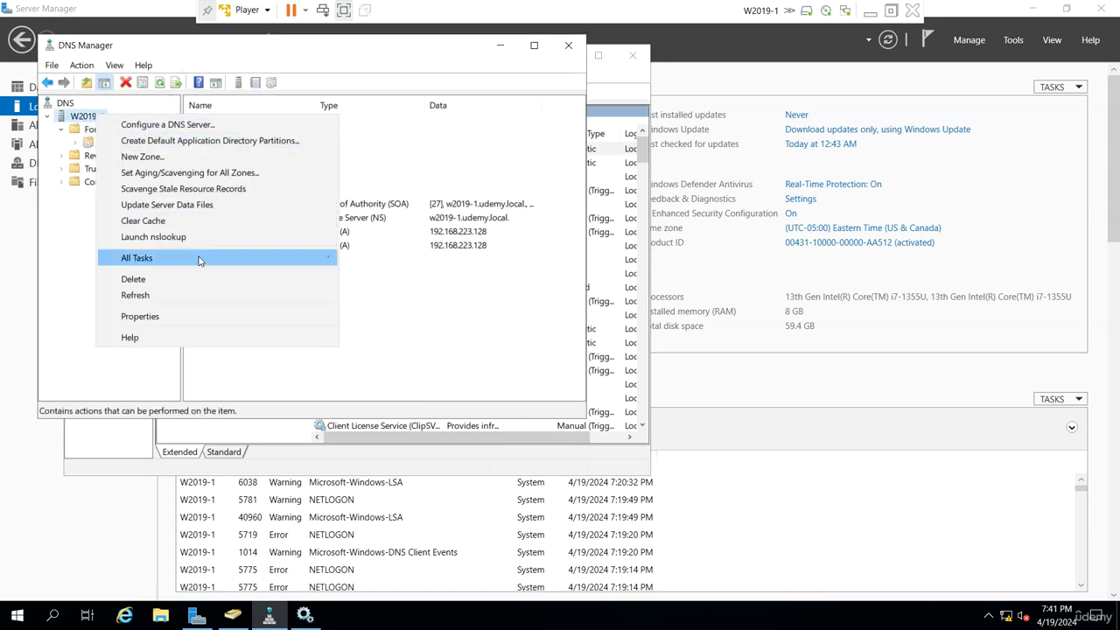
mouse_move(198, 258)
click(369, 405)
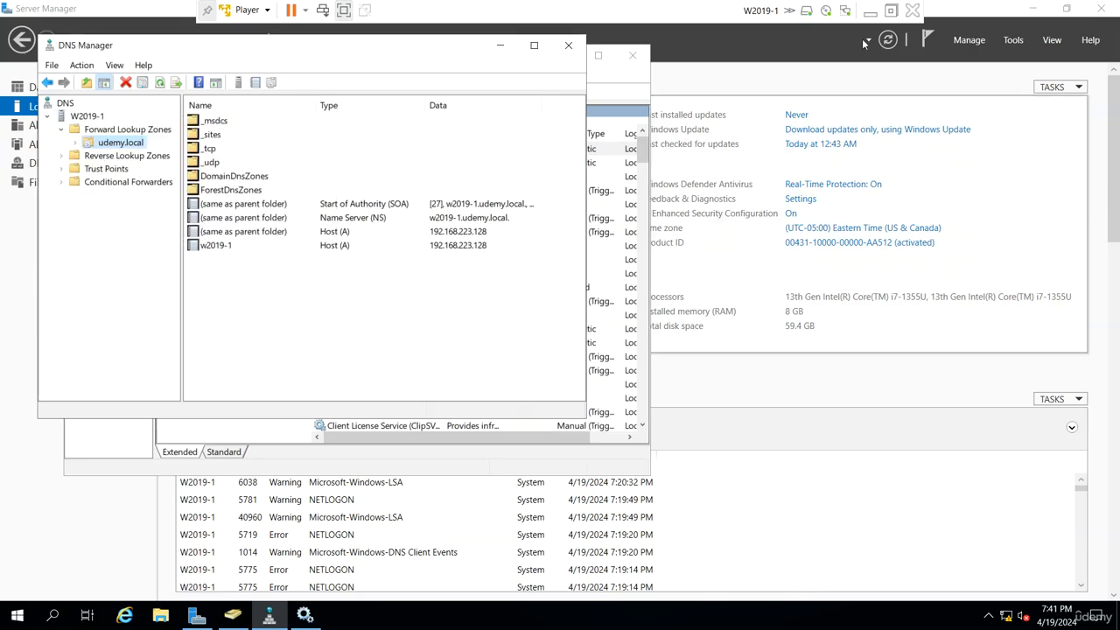
Switch back to W2019-2, restart its DNS server service again, and refresh Forward Lookup Zones before and after the restart
click(871, 11)
mouse_move(748, 614)
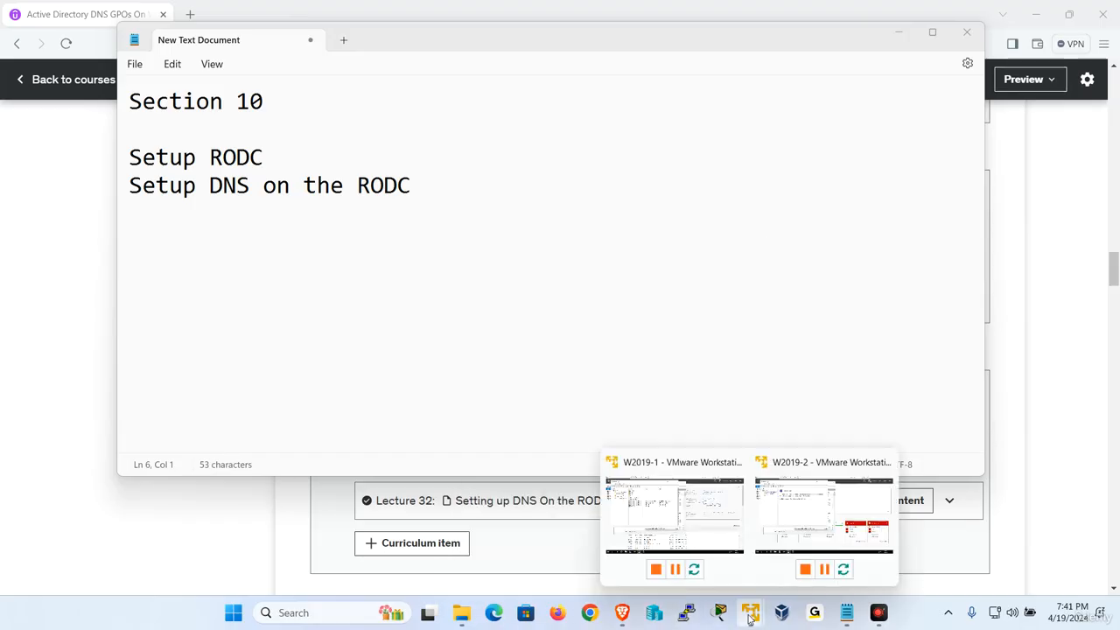
click(818, 523)
right_click(105, 128)
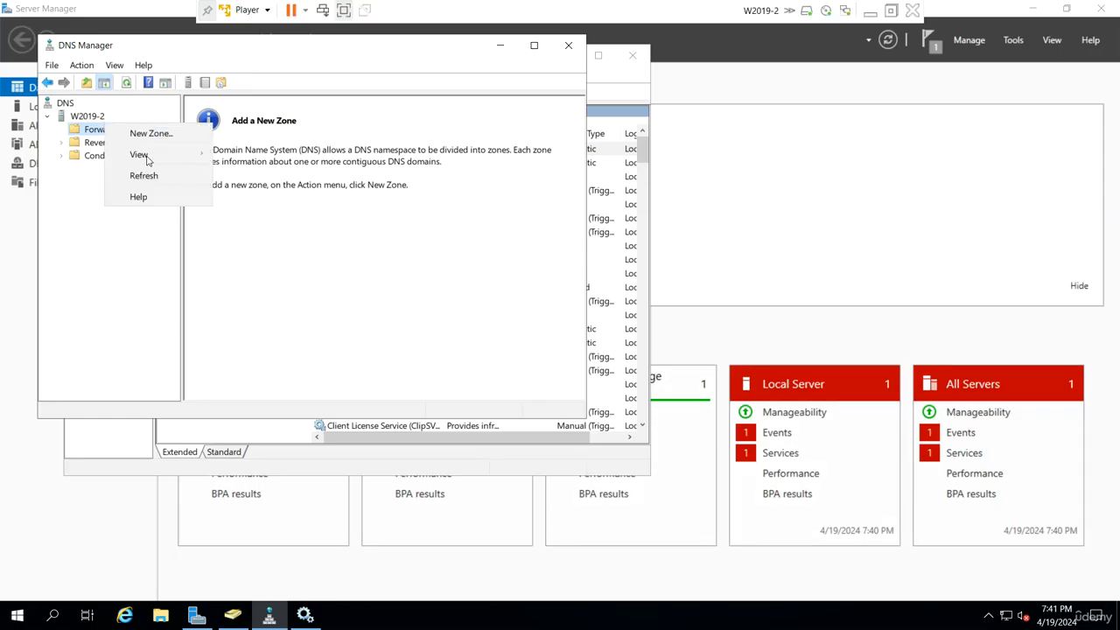
click(150, 181)
right_click(95, 118)
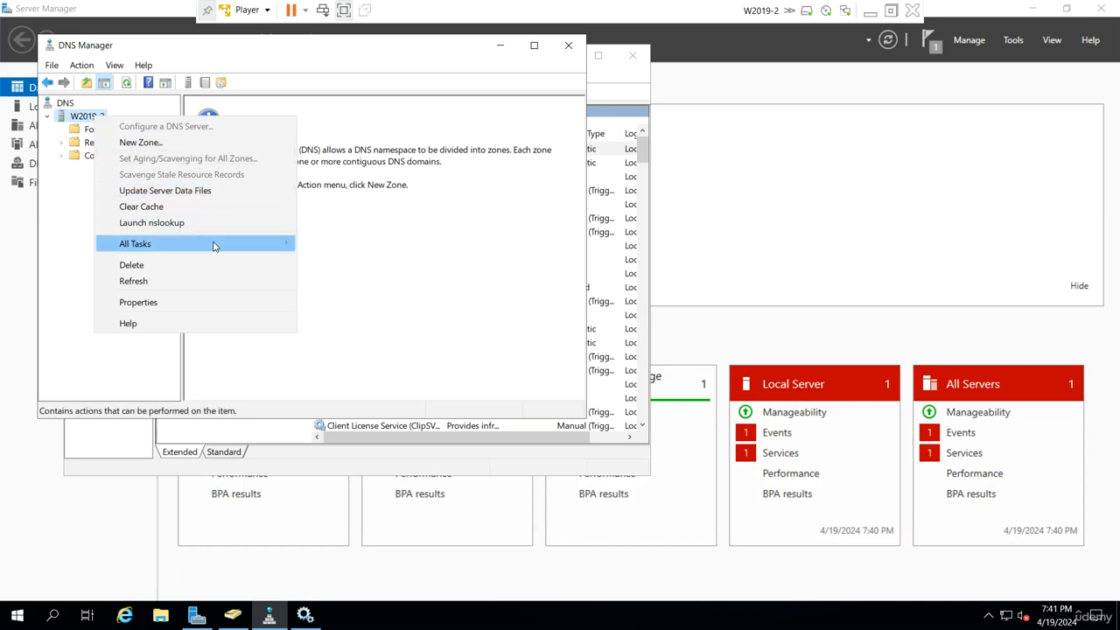
mouse_move(215, 243)
click(332, 393)
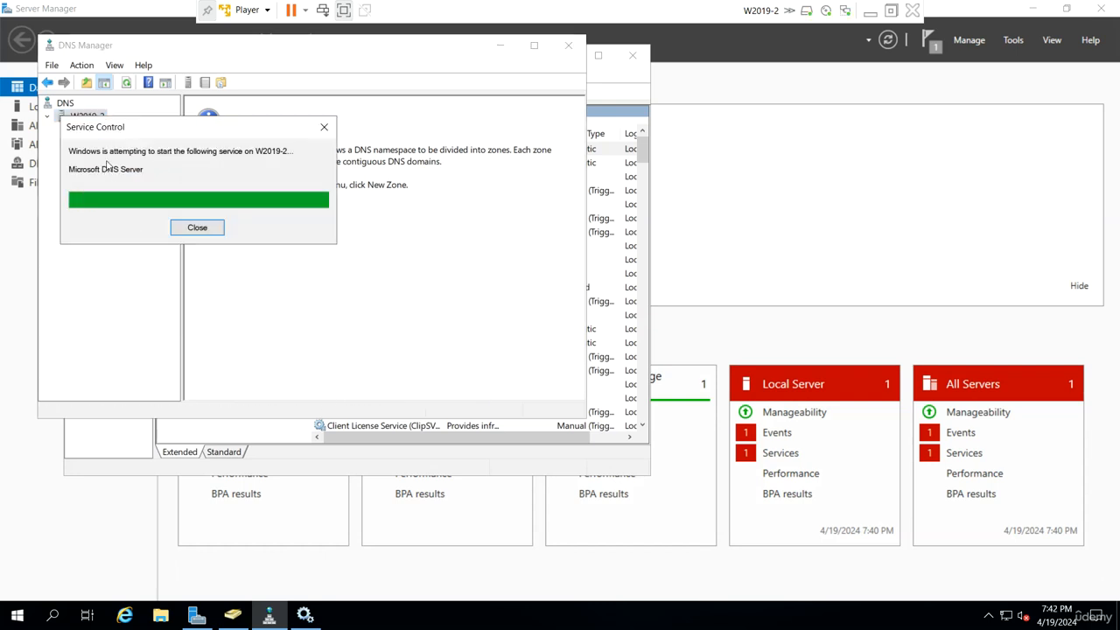
right_click(127, 135)
click(170, 187)
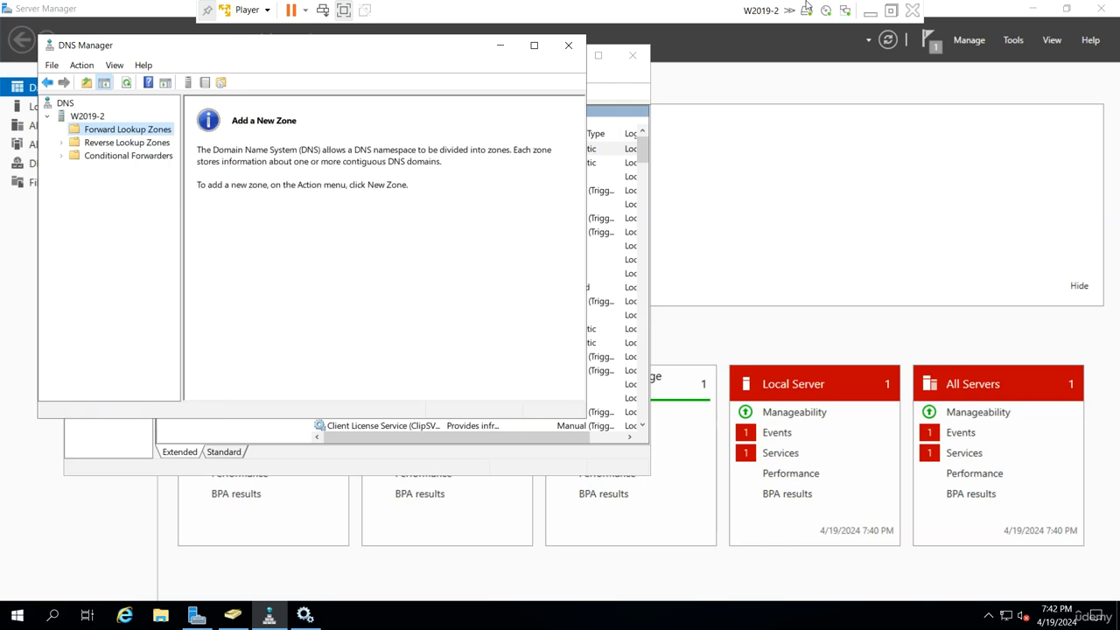
Switch to the W2019-1 virtual machine and open a Command Prompt by running cmd
click(871, 12)
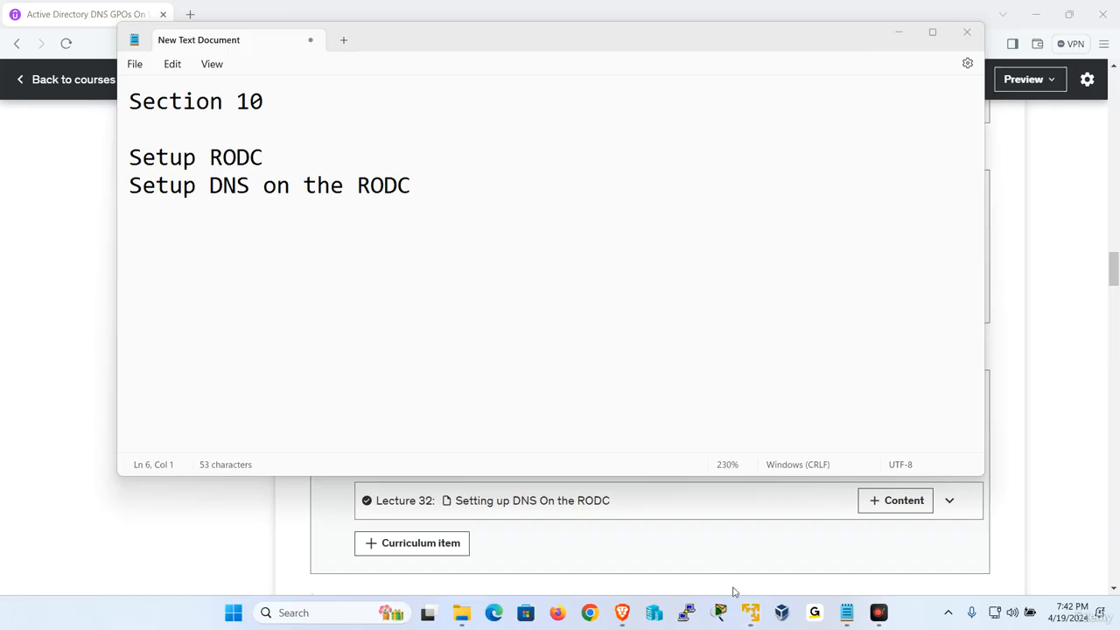
mouse_move(740, 605)
click(667, 519)
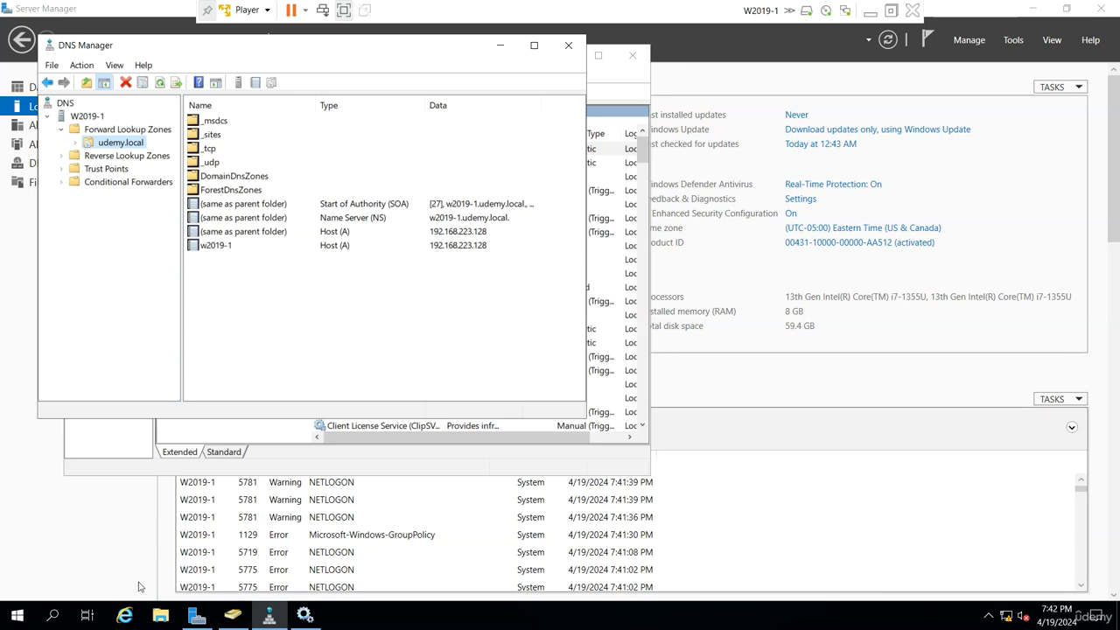
right_click(17, 615)
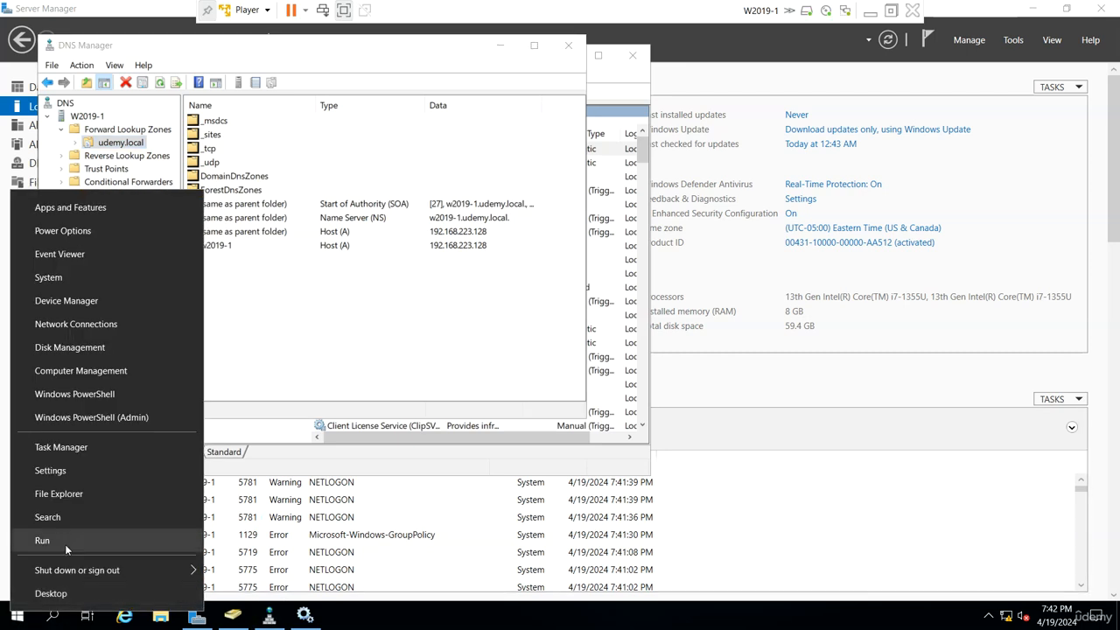
click(42, 540)
text(cmd)
key(Return)
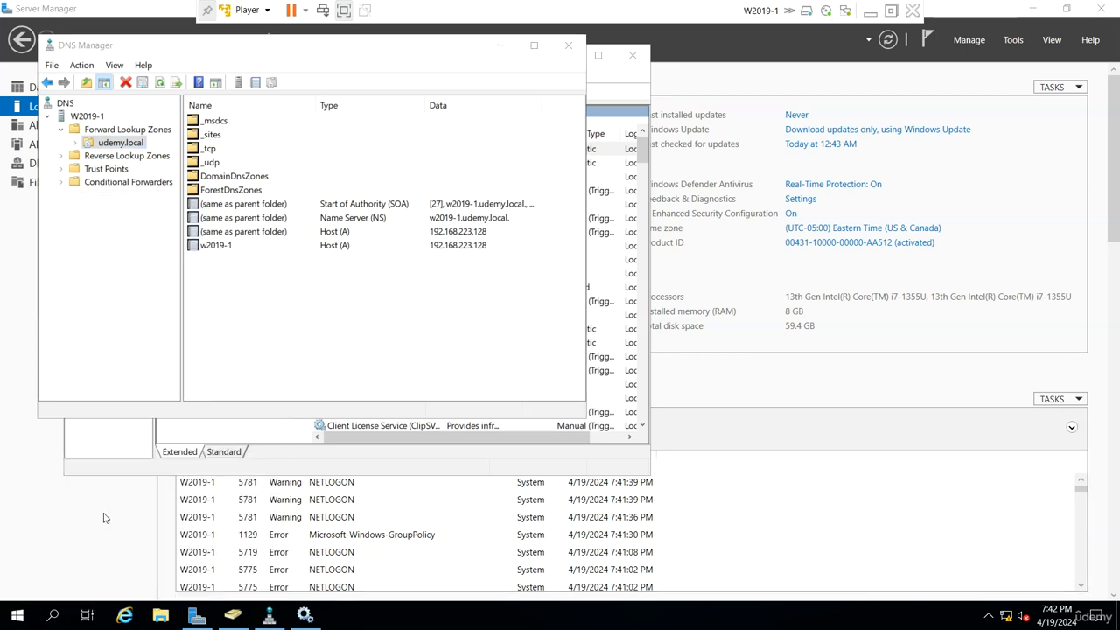
Set the Command Prompt's font size to 36 and its screen text color to green
click(36, 31)
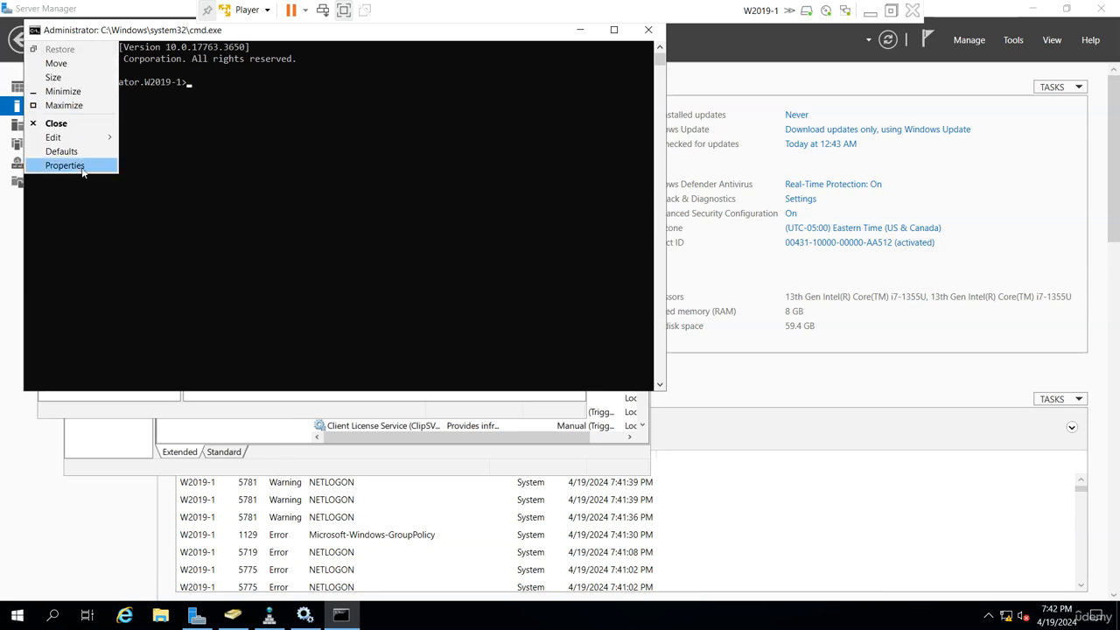
click(55, 167)
click(96, 64)
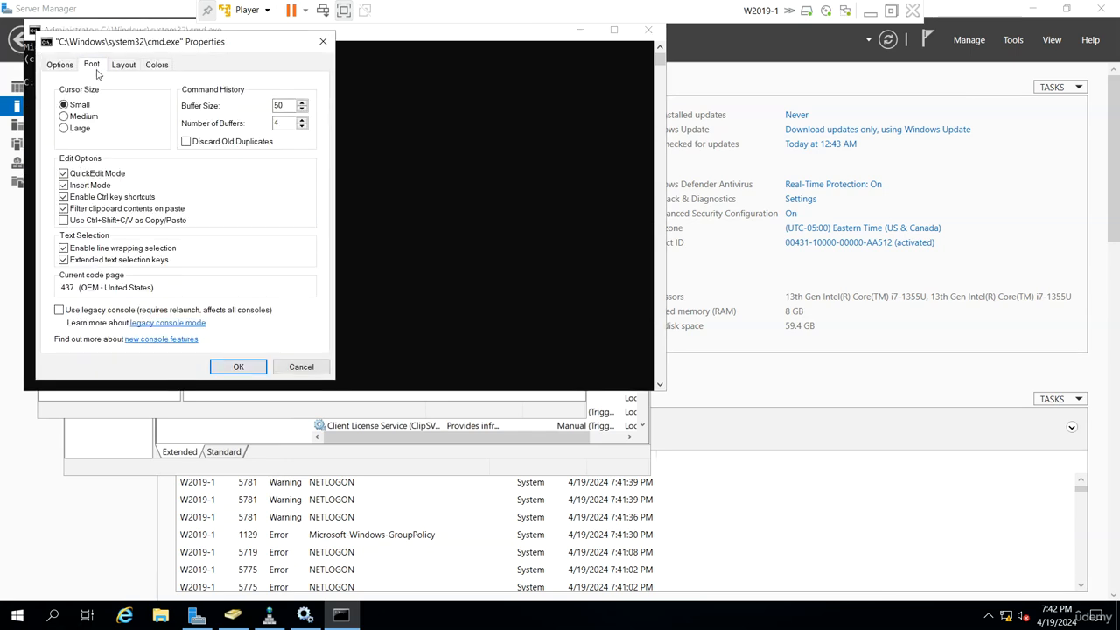
click(67, 160)
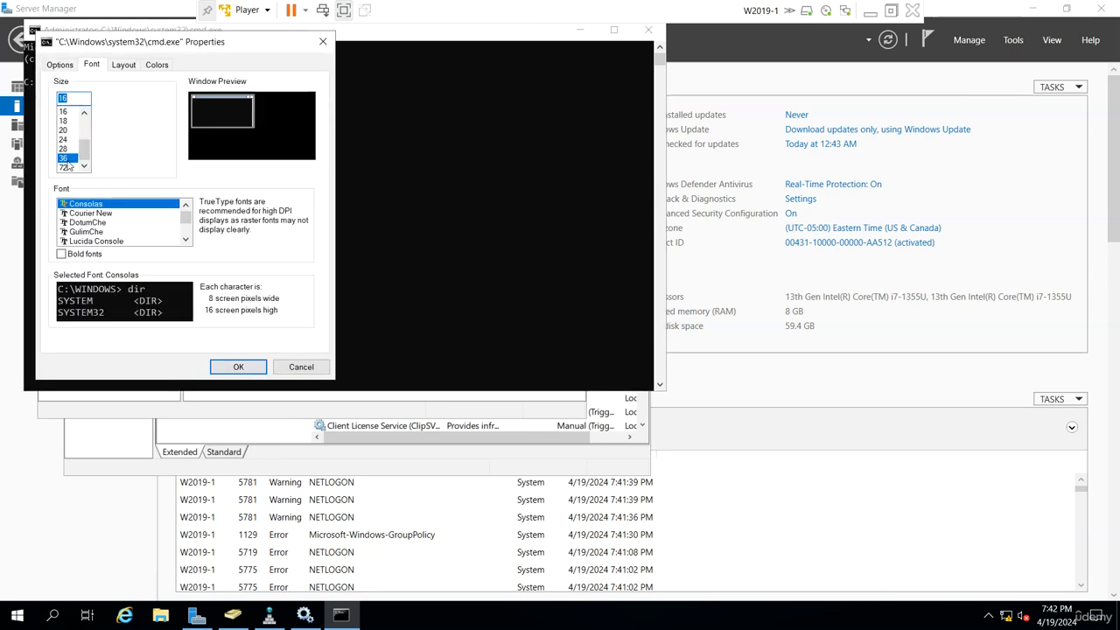
click(157, 65)
click(93, 91)
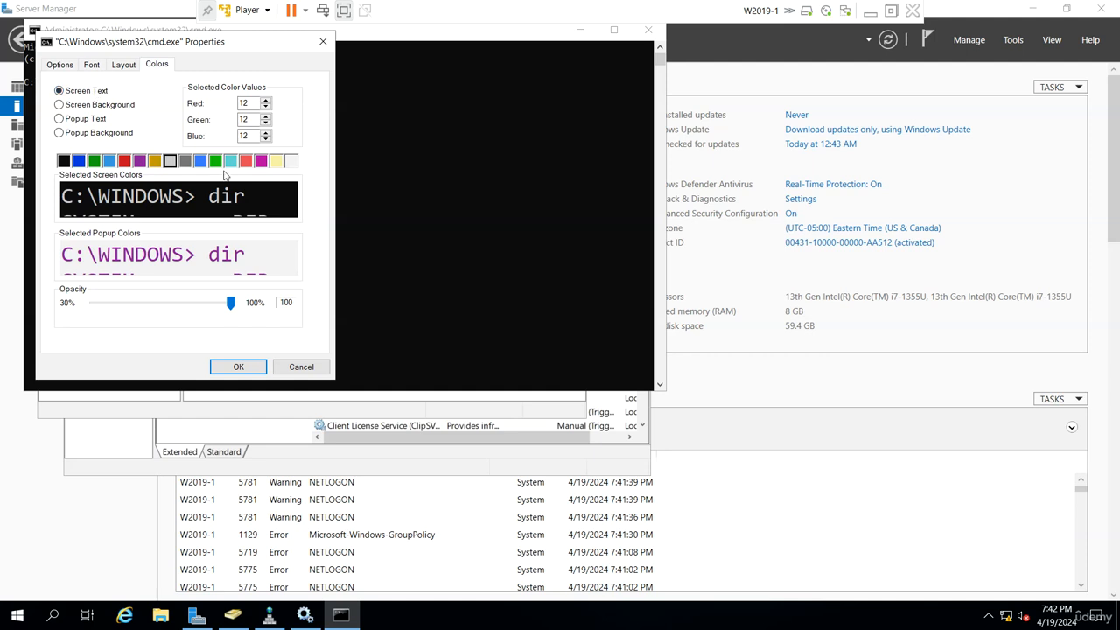
click(216, 161)
click(238, 367)
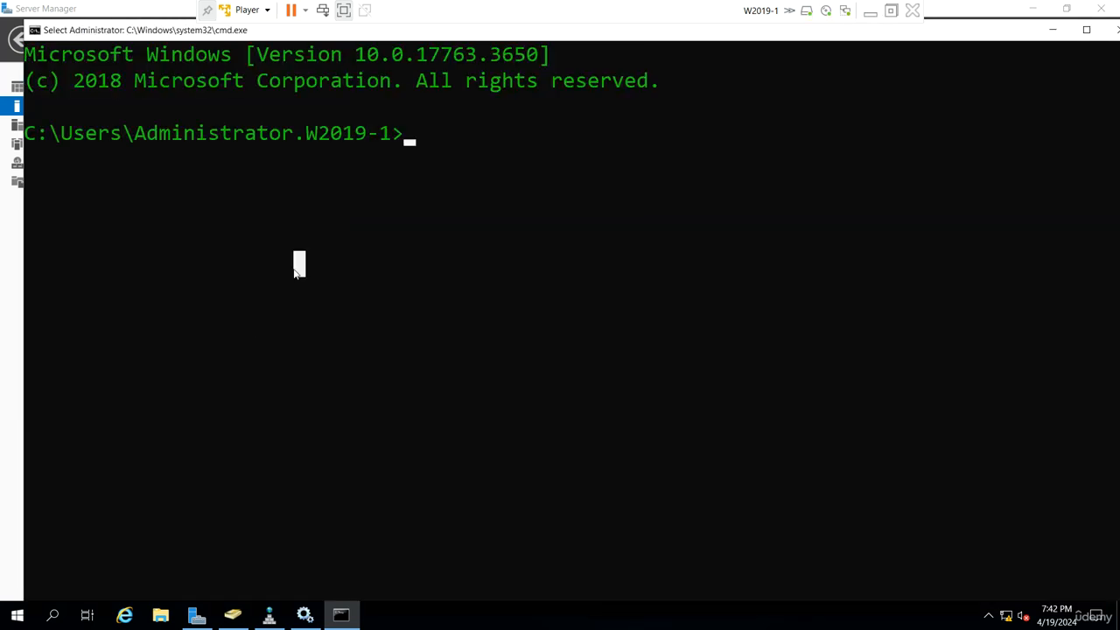
Go to the root of drive C, clear the console, and force domain controller replication with repadmin /syncall
text(cd\)
key(Return)
text(cls)
key(Return)
text(re)
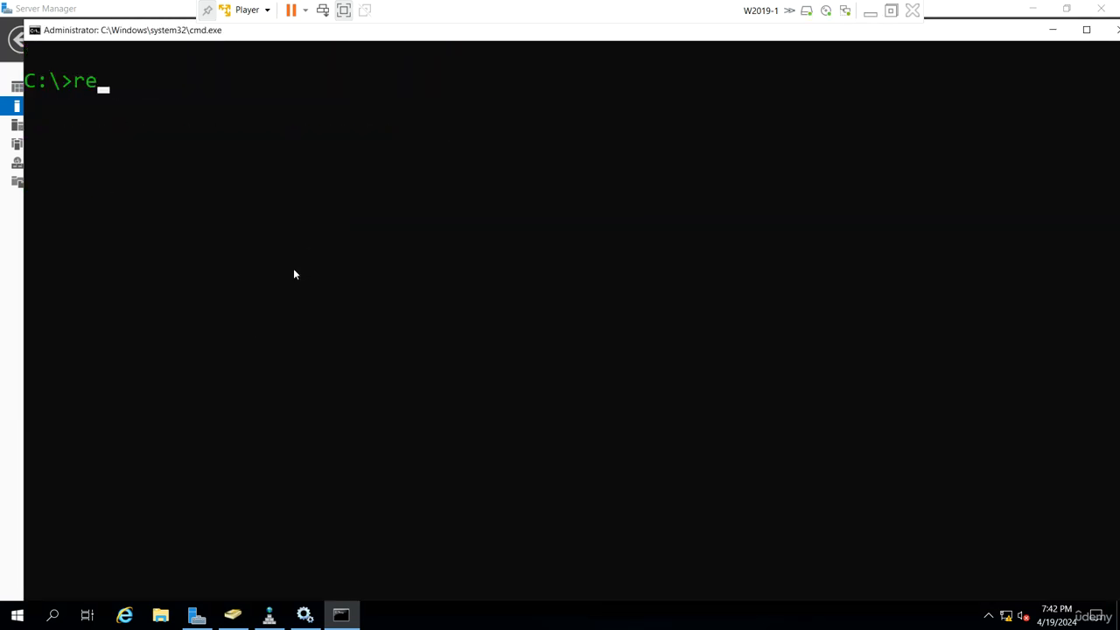
text(padmin)
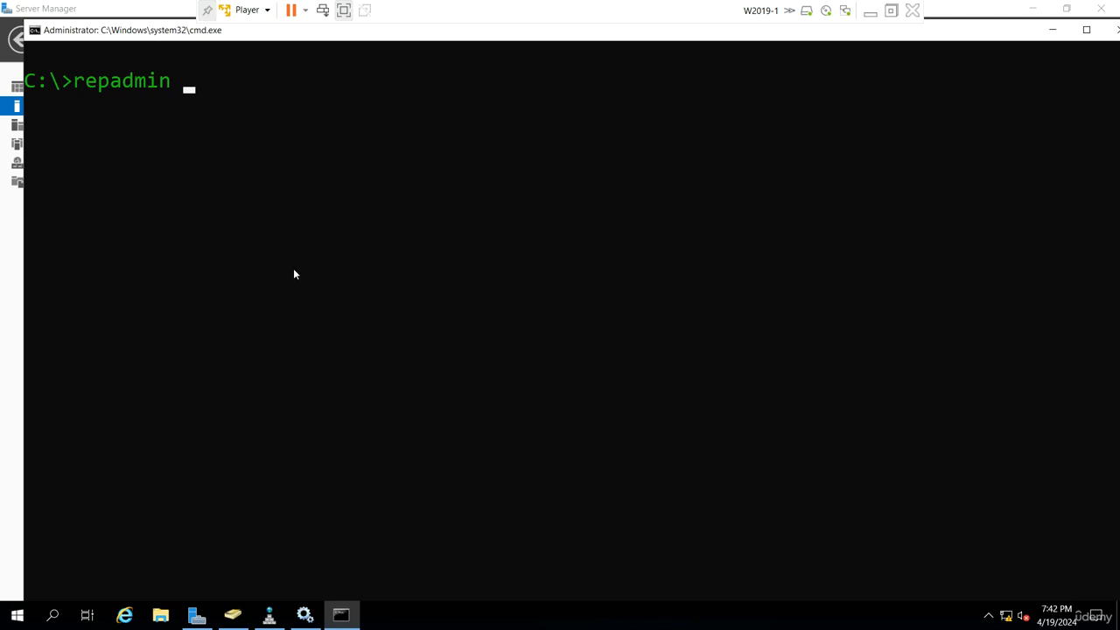
text( /syncall)
key(Return)
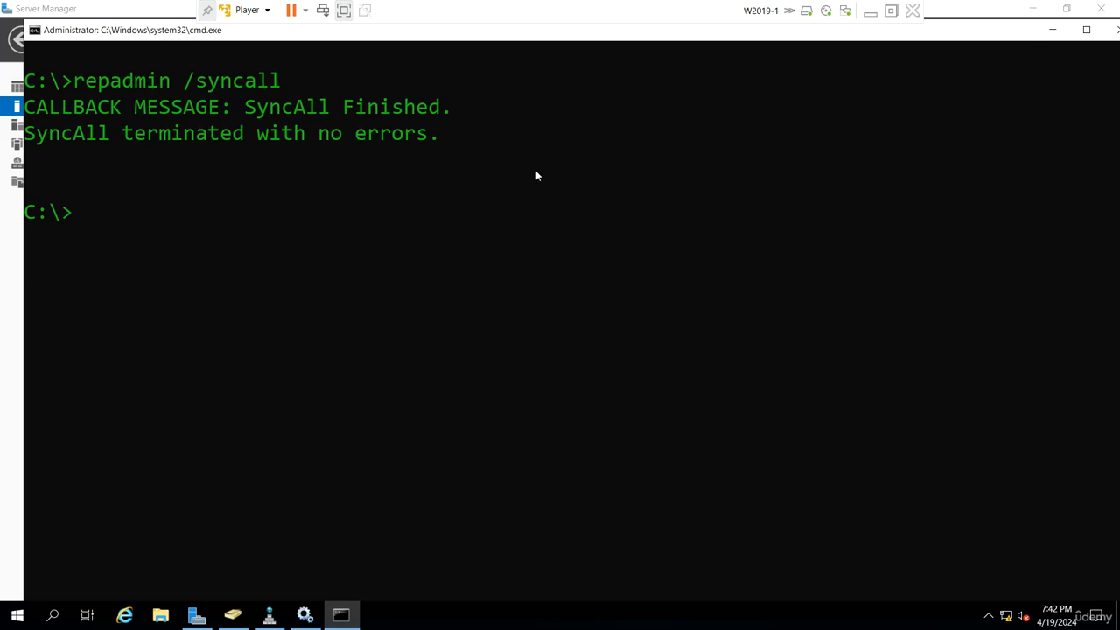
On W2019-2, check Forward Lookup Zones for the replicated zone, restarting the DNS server service between two refreshes
click(870, 12)
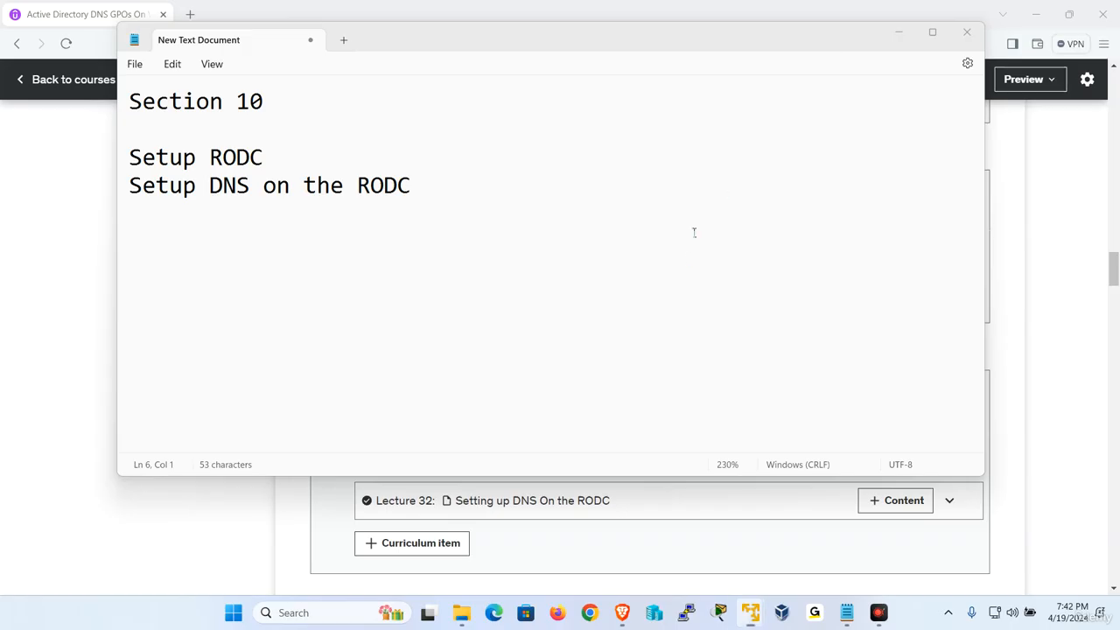
mouse_move(749, 612)
click(782, 469)
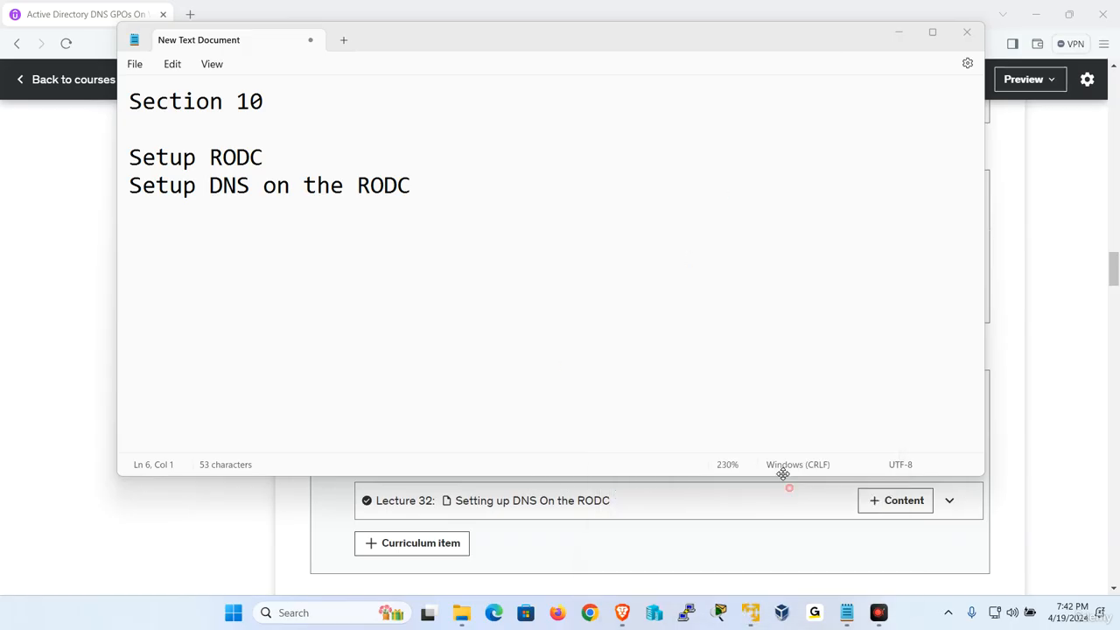
right_click(167, 133)
click(203, 185)
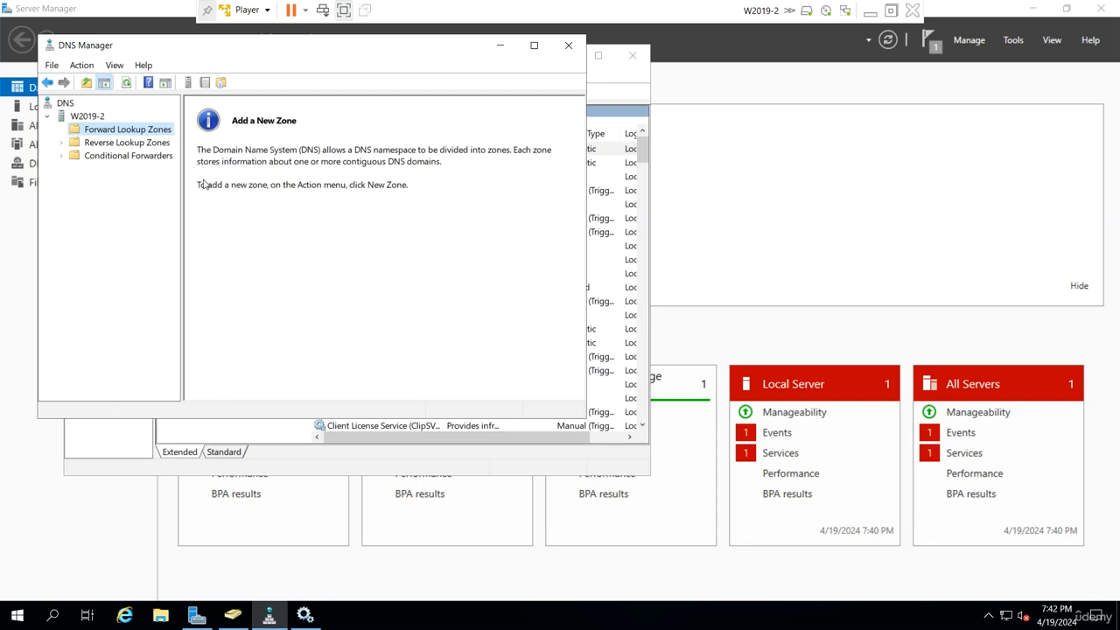
right_click(101, 116)
mouse_move(235, 246)
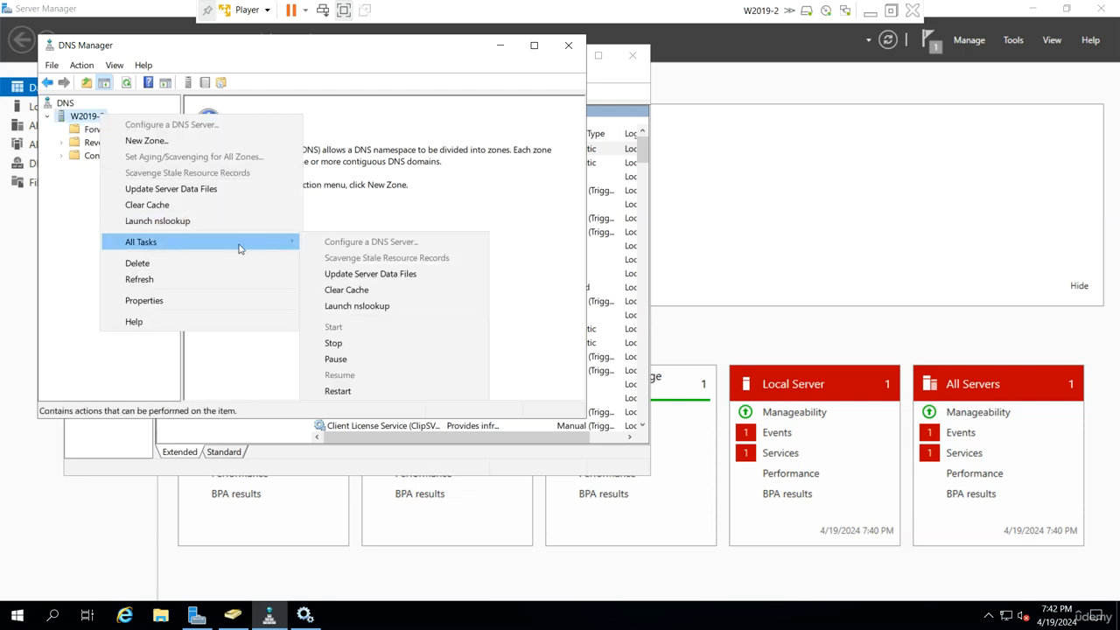
click(337, 391)
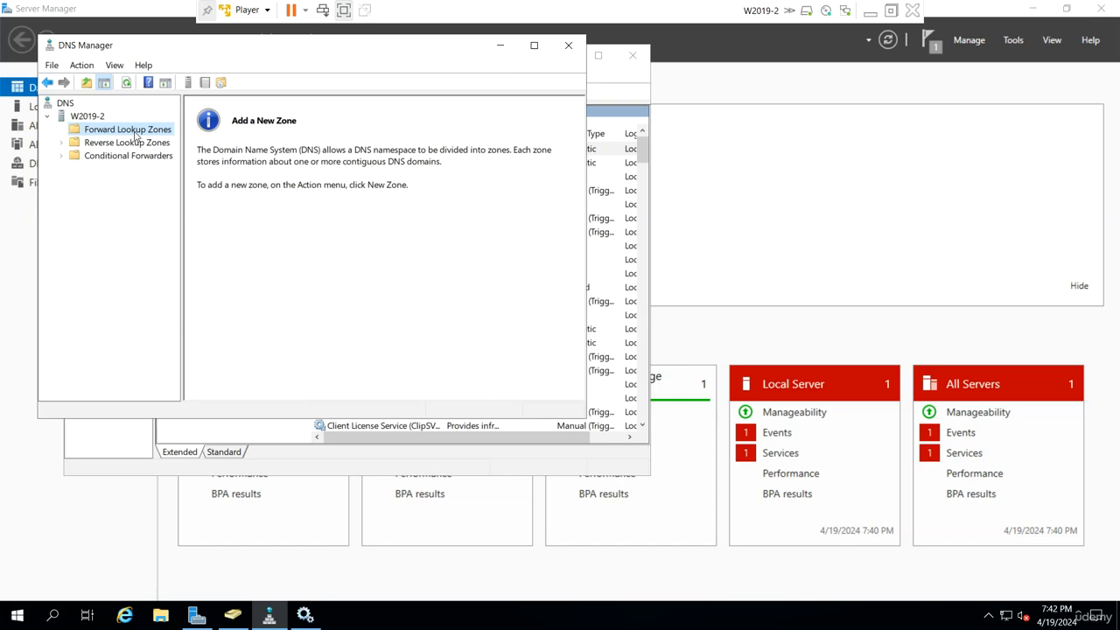
right_click(135, 133)
click(175, 187)
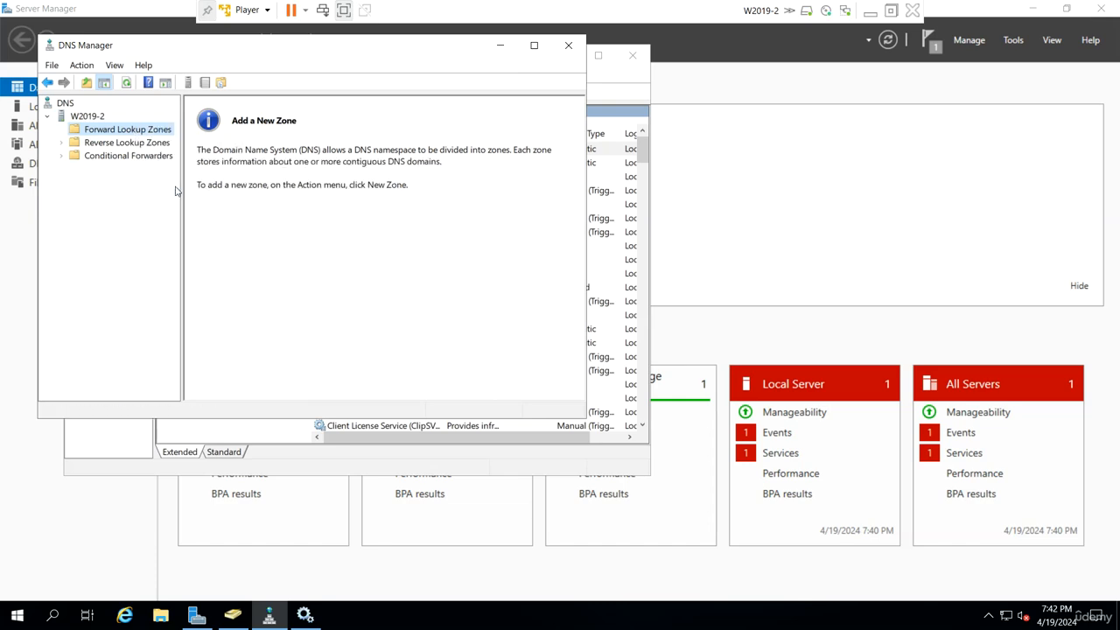
Switch to W2019-1 and open the properties of the udemy.local zone in DNS Manager to check its type and replication settings
click(869, 10)
mouse_move(754, 619)
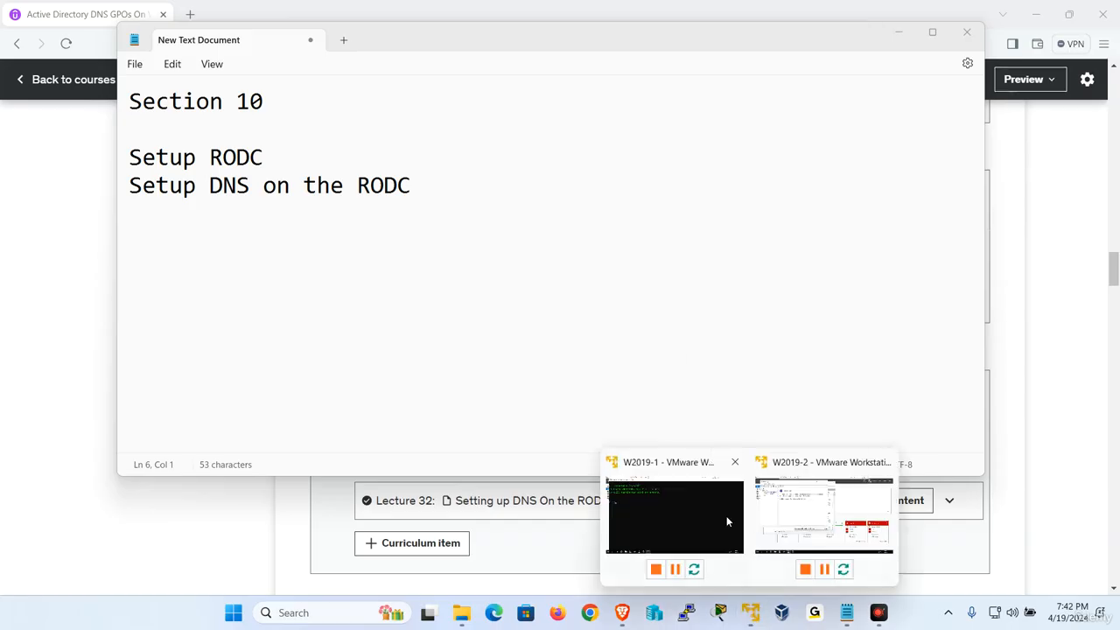
click(726, 515)
click(270, 615)
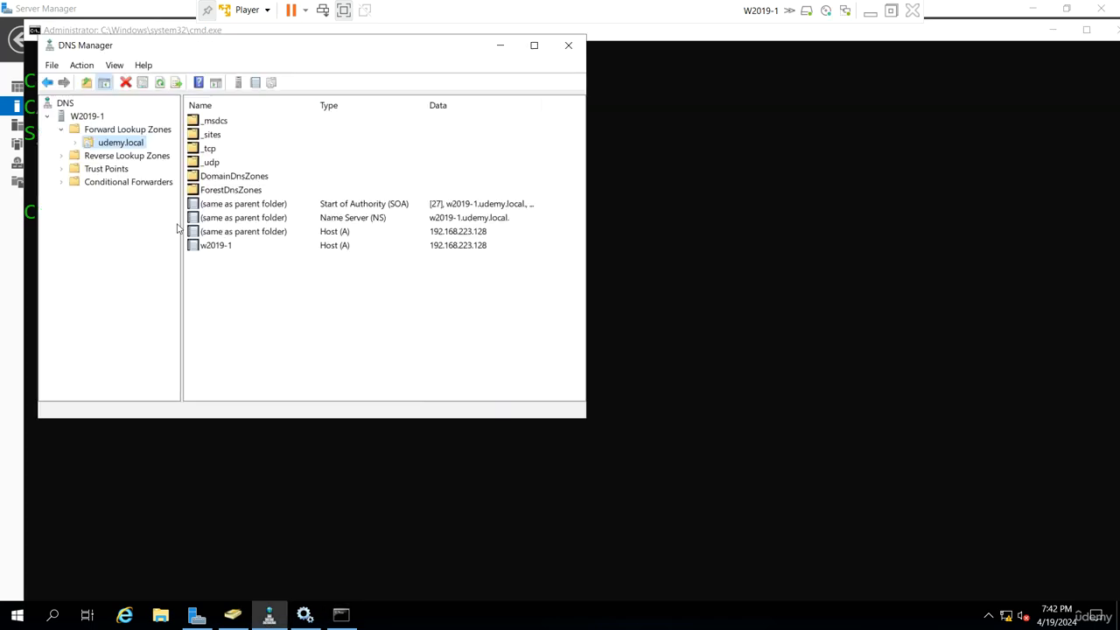
right_click(103, 143)
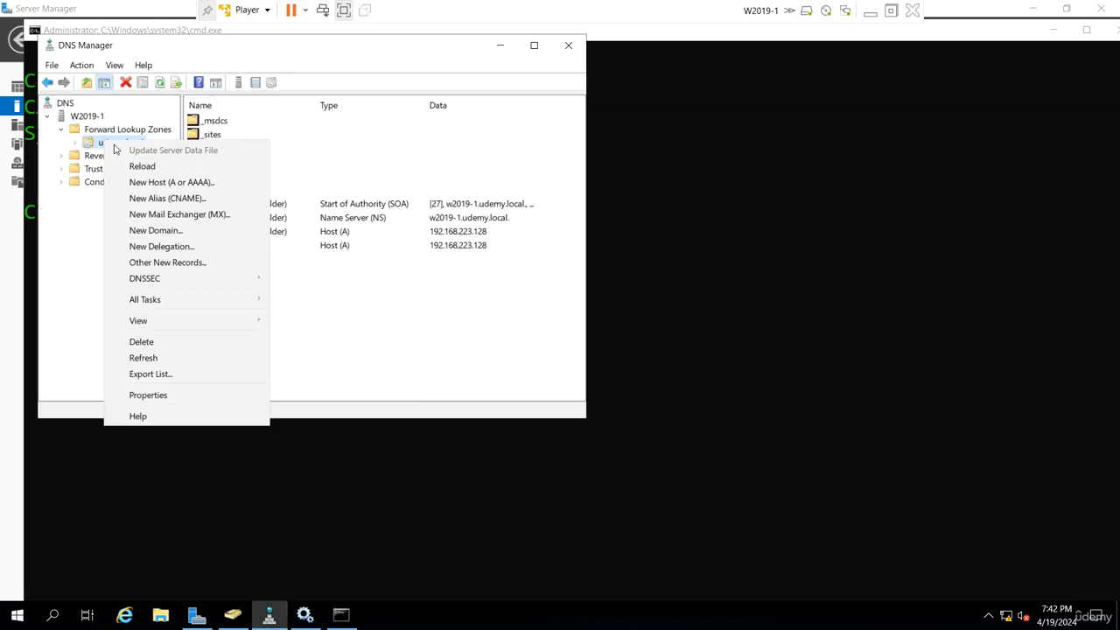
click(219, 395)
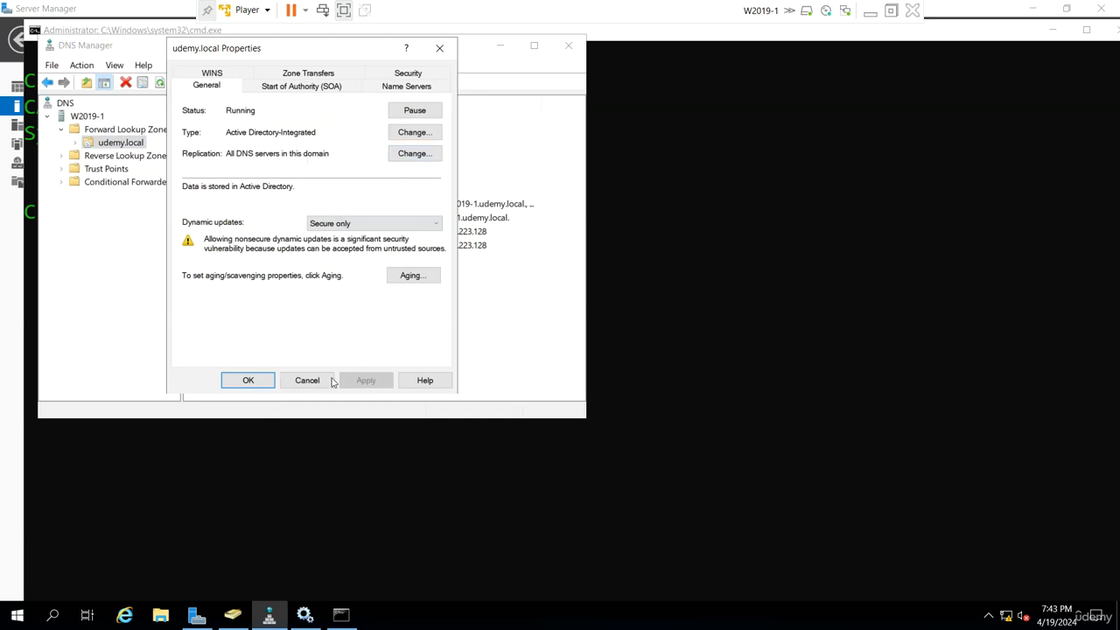
Allow nonsecure and secure dynamic updates for the udemy.local zone, apply the change and close its properties
click(341, 225)
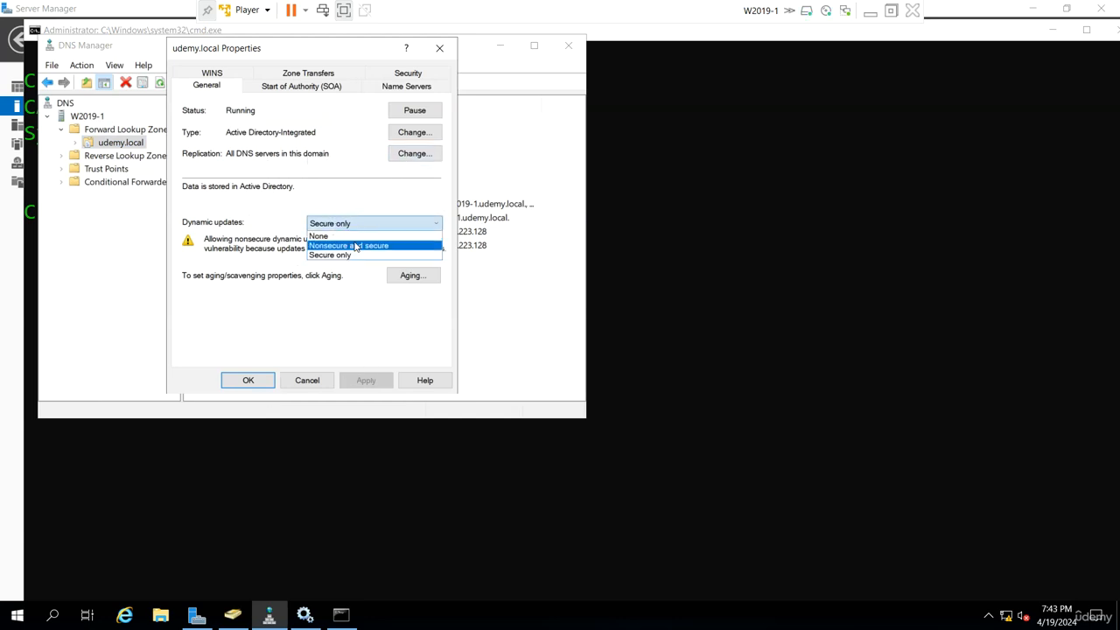
click(356, 247)
click(366, 380)
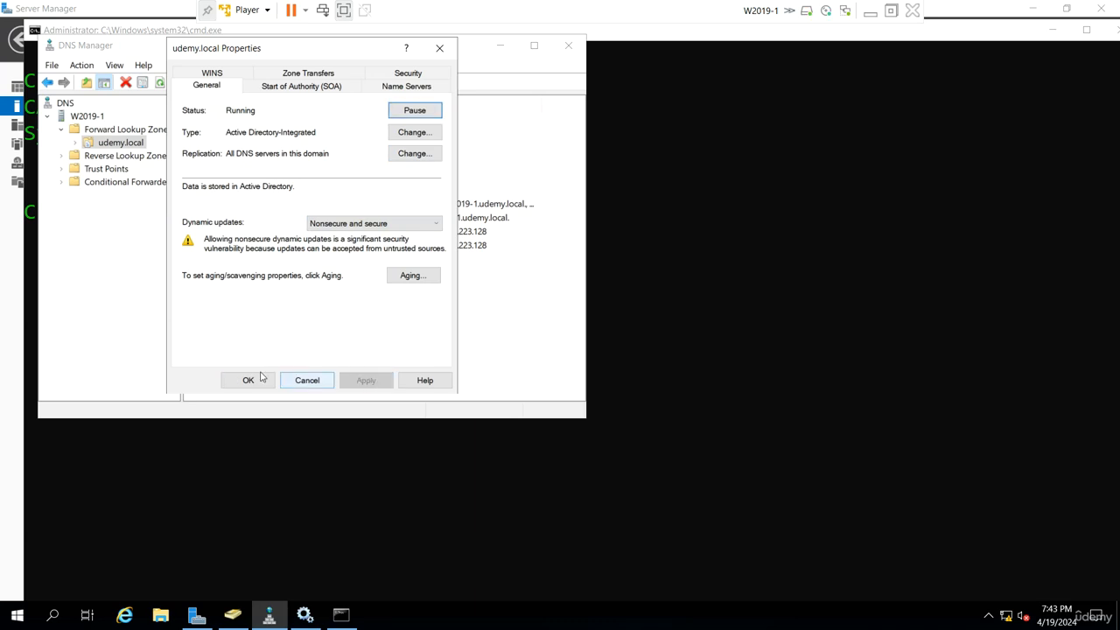
click(252, 380)
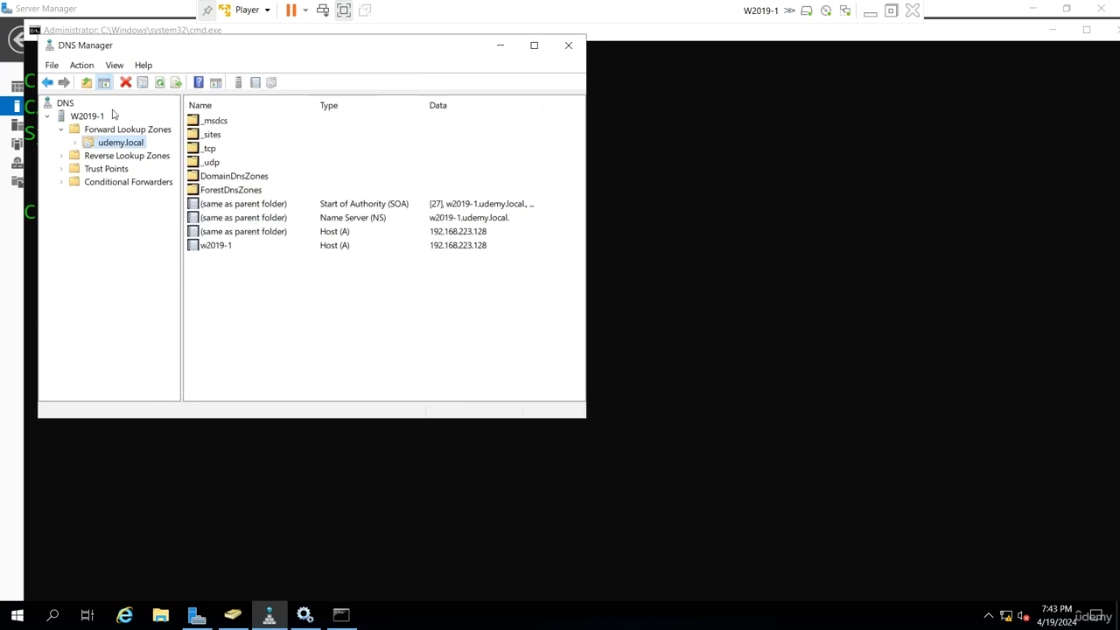
Restart the DNS server service on W2019-1 twice and refresh the udemy.local zone
right_click(83, 115)
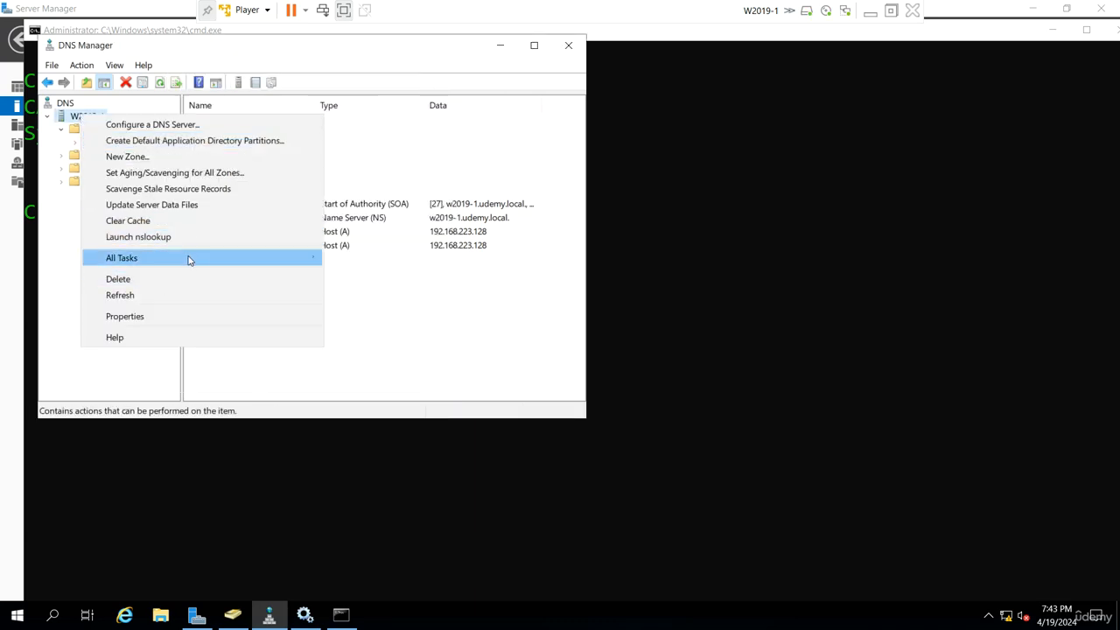
mouse_move(189, 259)
click(376, 405)
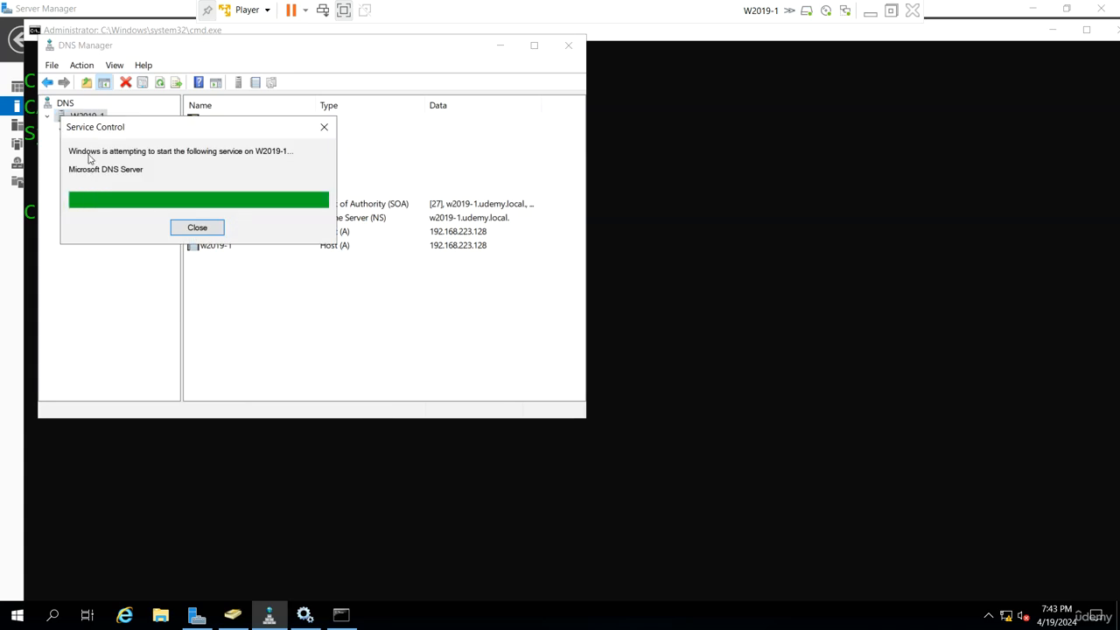
right_click(99, 118)
mouse_move(266, 253)
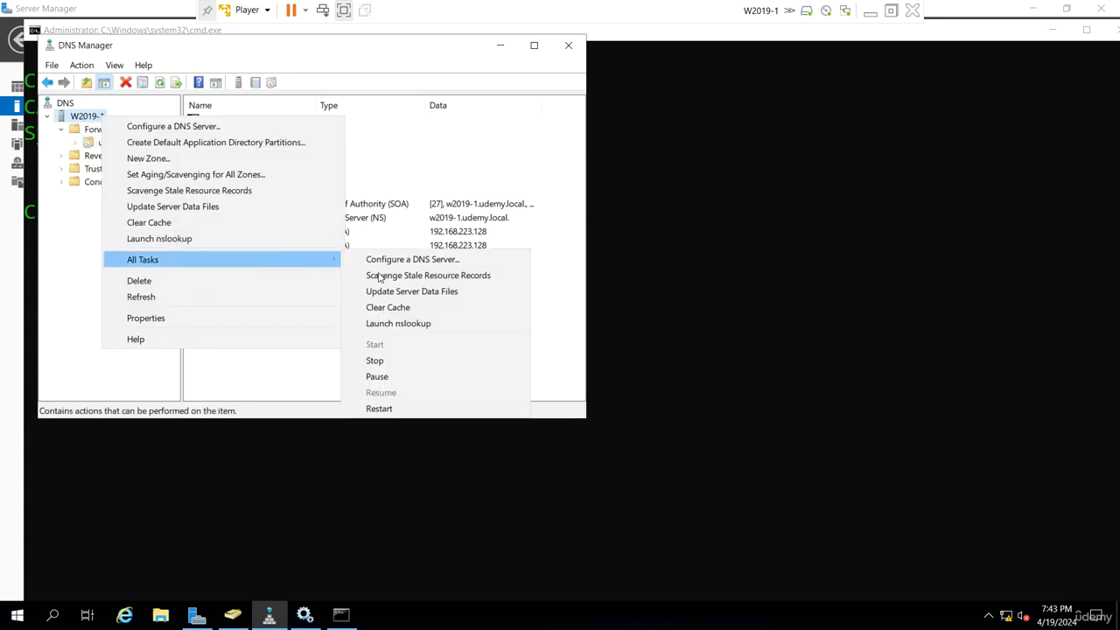
click(385, 407)
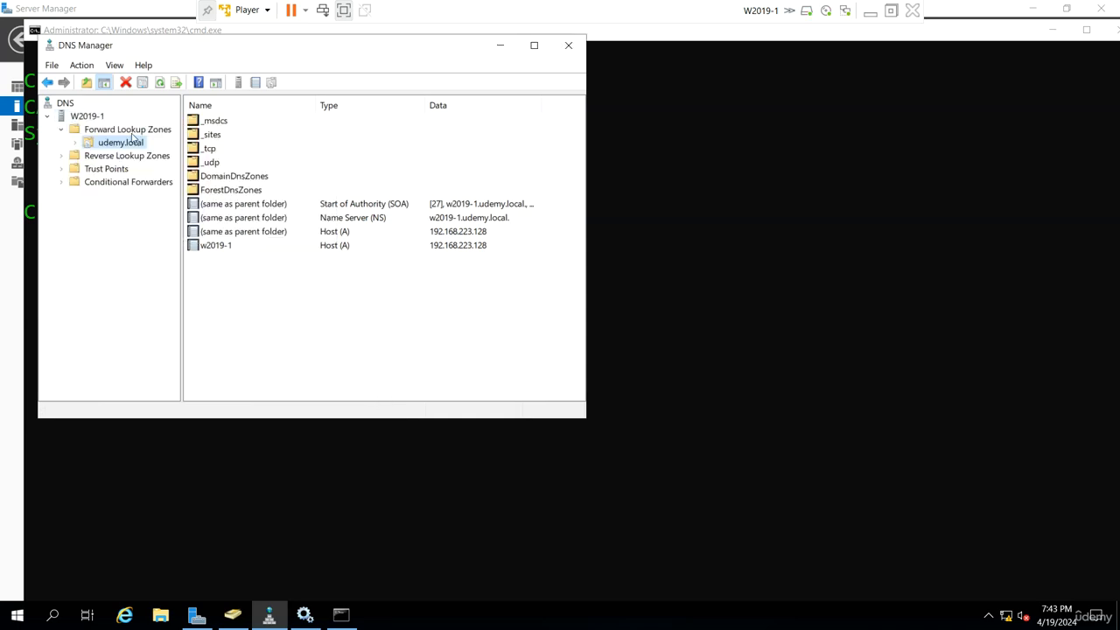
right_click(130, 146)
click(202, 365)
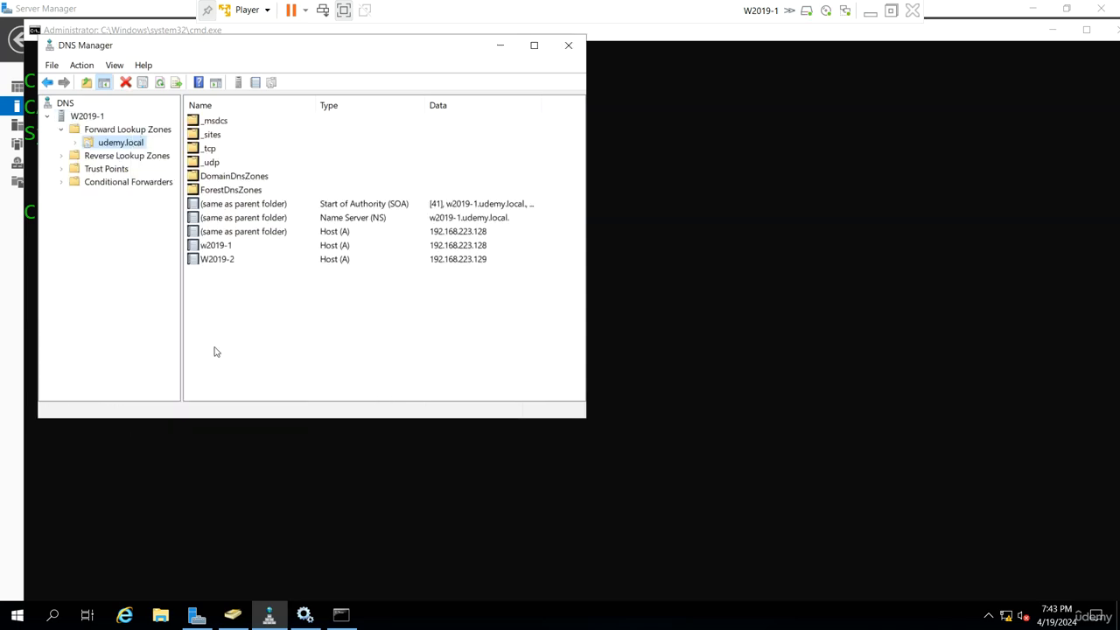
Switch to W2019-2 and check for the replicated zone, restarting its DNS server service between two refreshes of Forward Lookup Zones
click(870, 11)
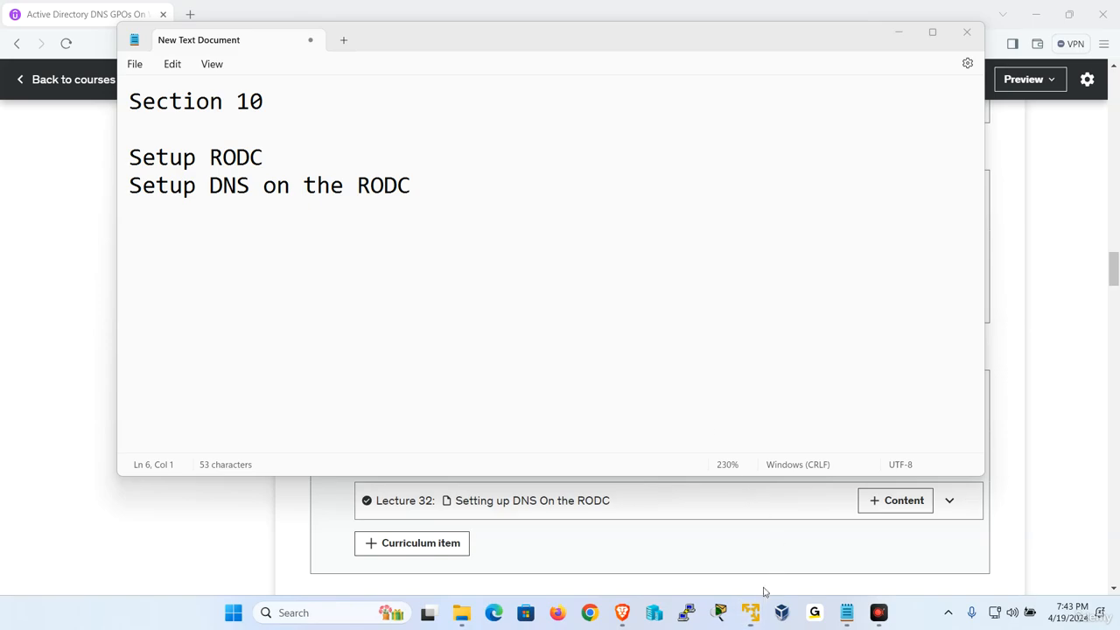
mouse_move(755, 604)
click(816, 520)
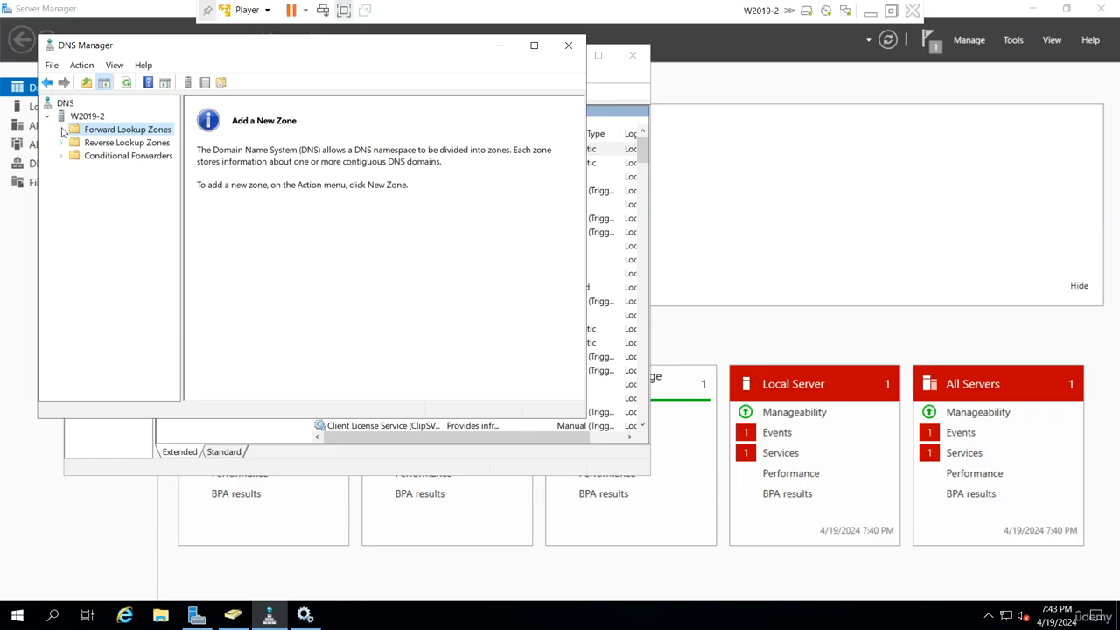
right_click(120, 133)
click(136, 175)
right_click(85, 119)
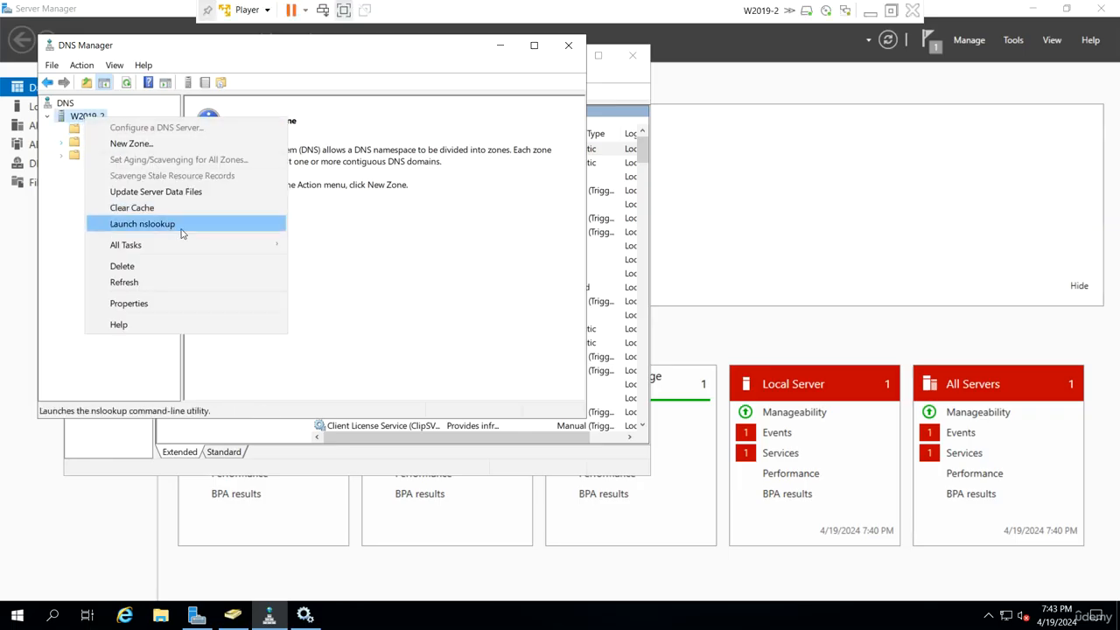
mouse_move(183, 245)
click(354, 395)
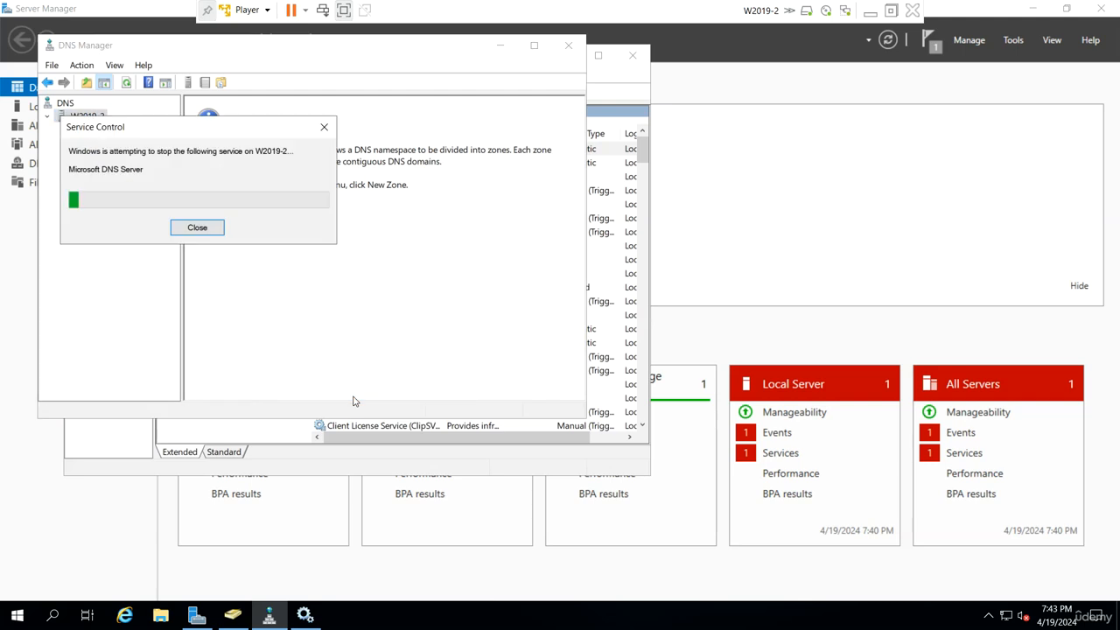
right_click(128, 134)
click(181, 186)
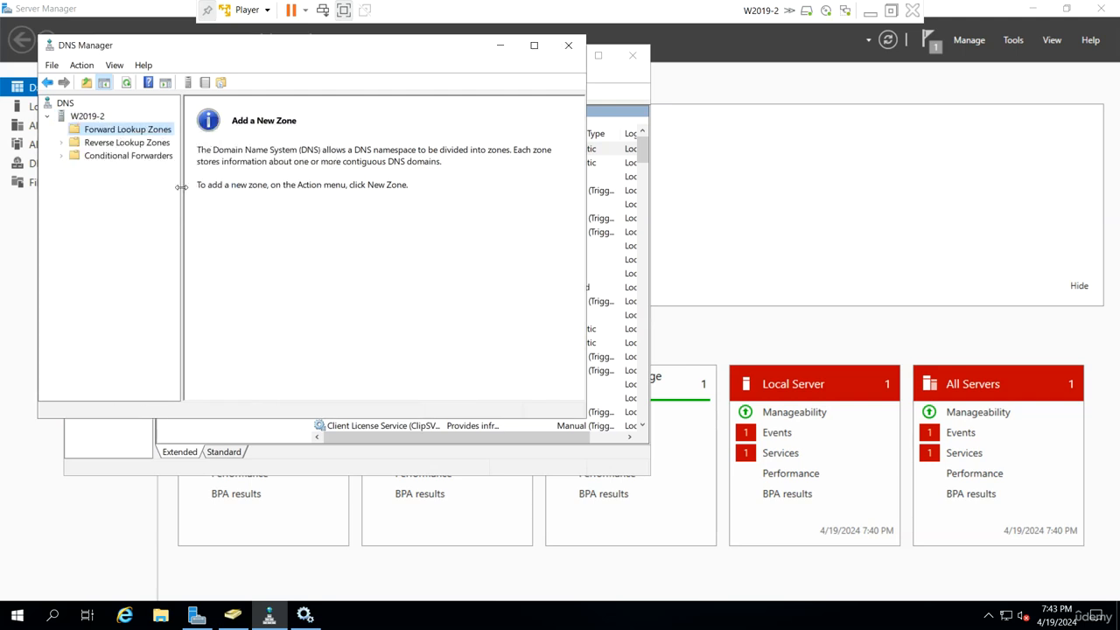
Switch back to W2019-1 and restart that server with the reason Other (Unplanned)
click(870, 14)
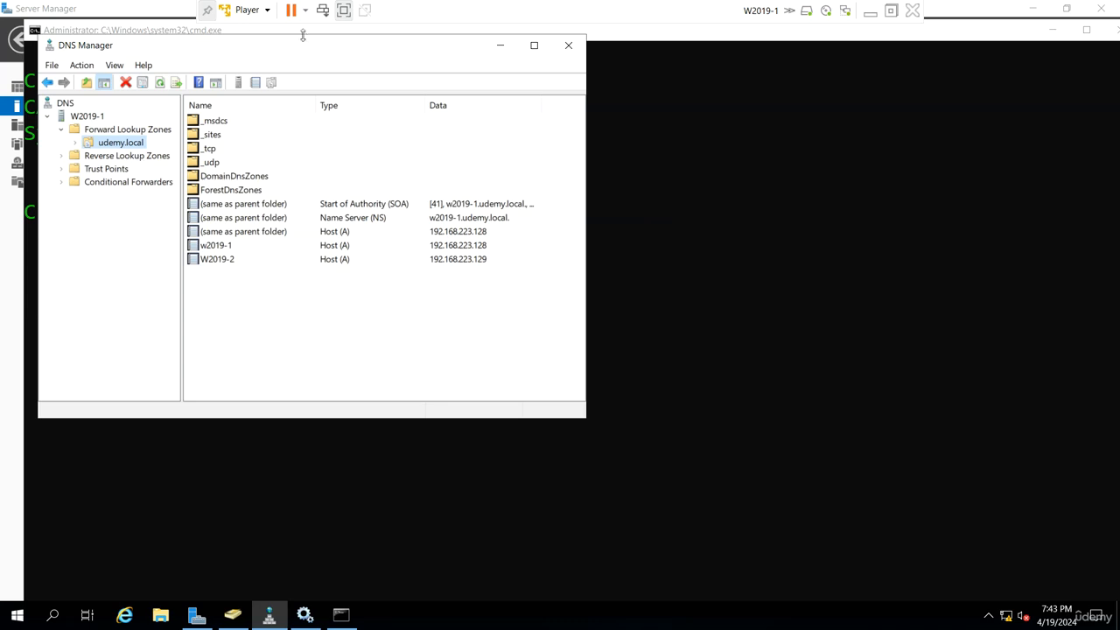
right_click(17, 615)
mouse_move(68, 582)
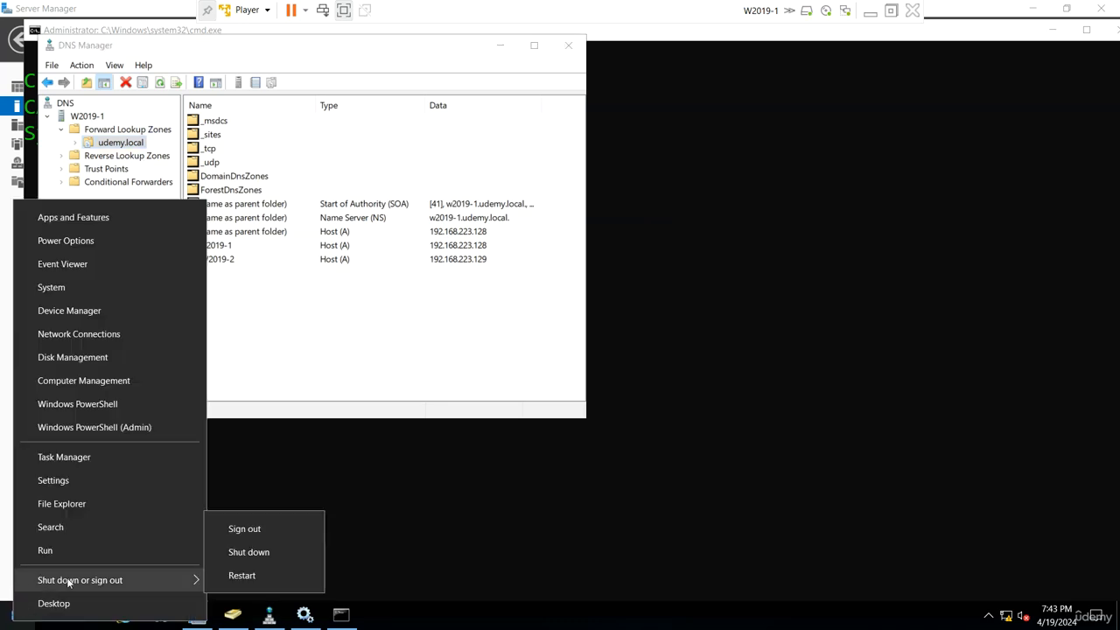
click(232, 574)
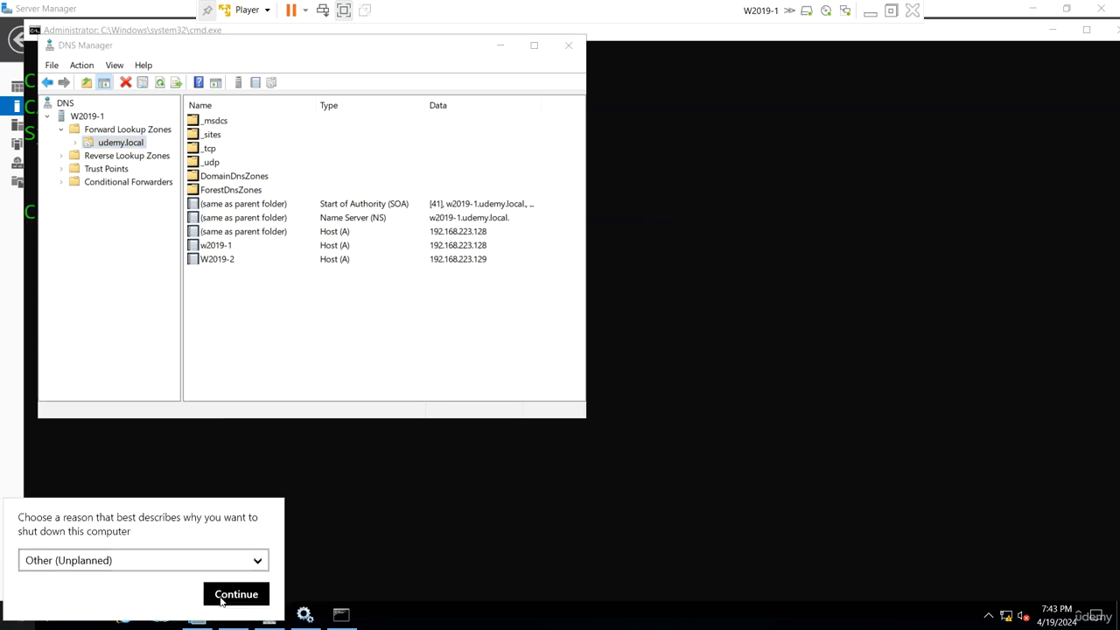
click(235, 593)
Switch to W2019-2 and restart this server as well, giving Other (Unplanned) as the reason
click(870, 13)
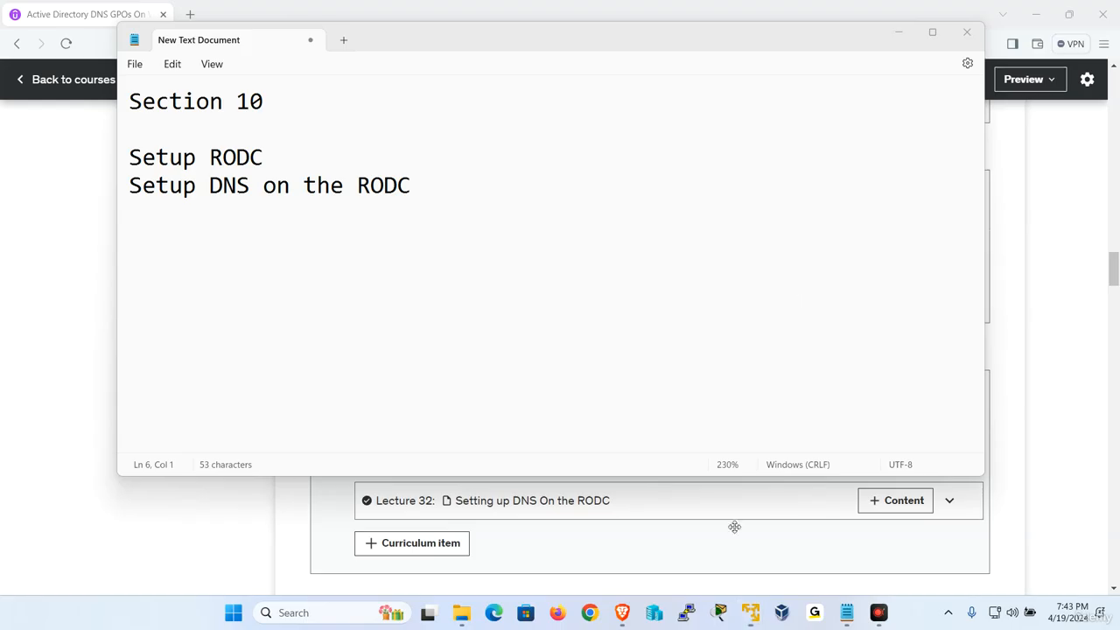
mouse_move(750, 609)
click(816, 516)
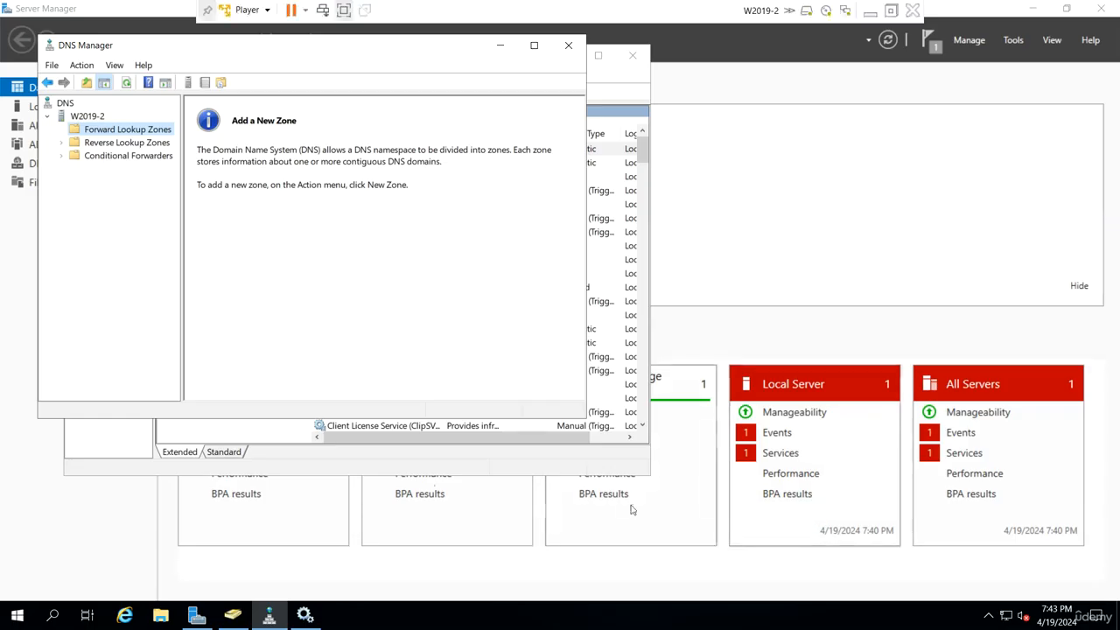
right_click(19, 614)
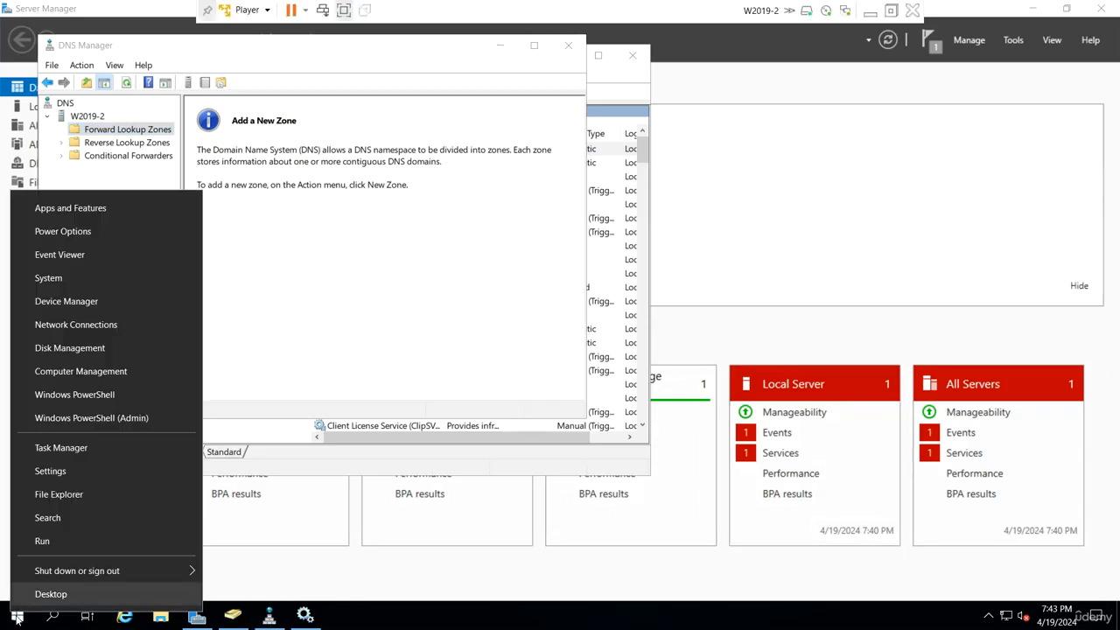
mouse_move(82, 571)
click(232, 565)
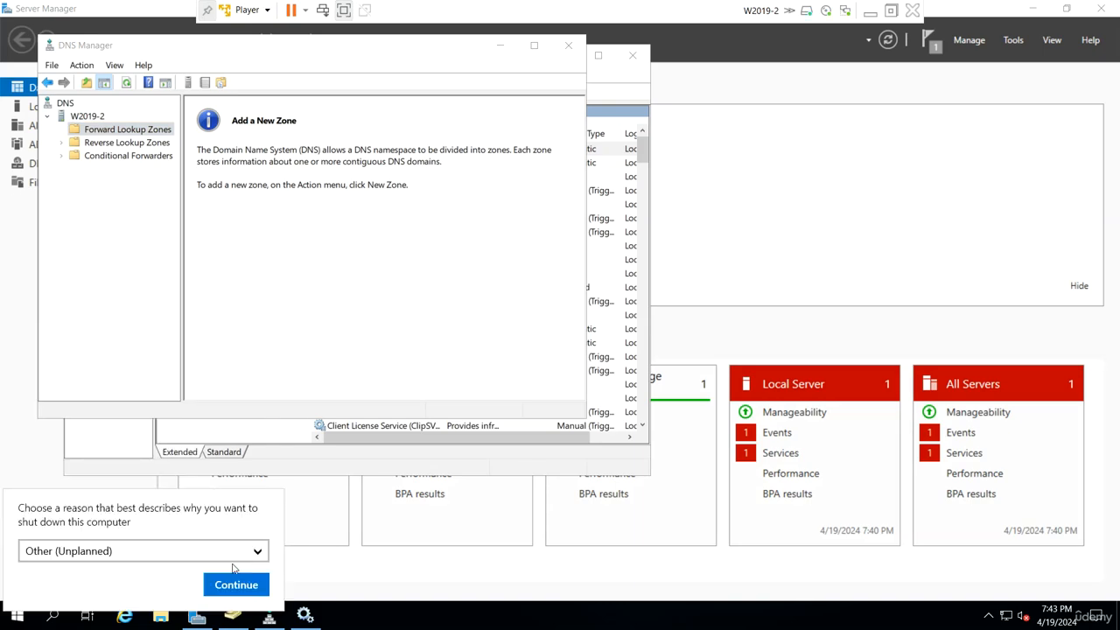
click(254, 585)
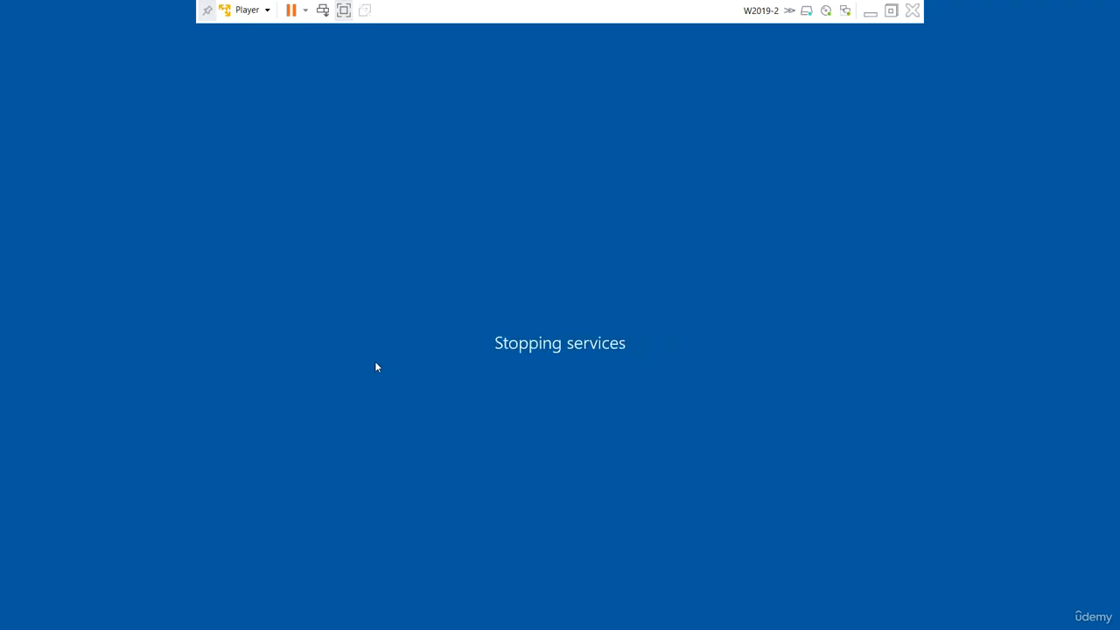
Return to W2019-1, unlock it and sign in as UDEMY\Administrator with the account password
click(870, 13)
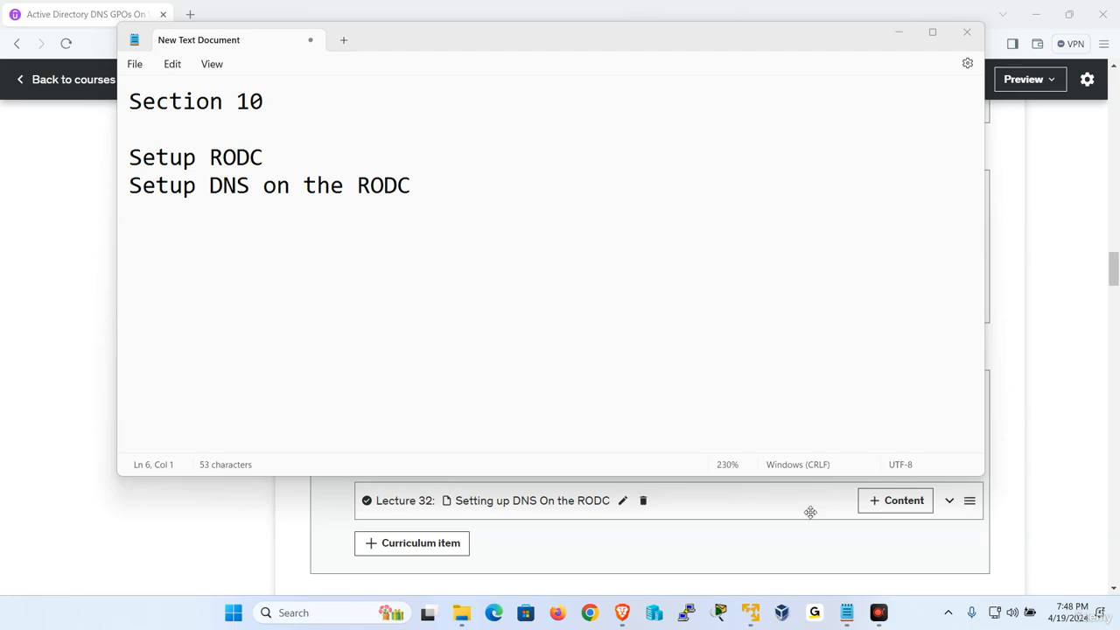
mouse_move(762, 618)
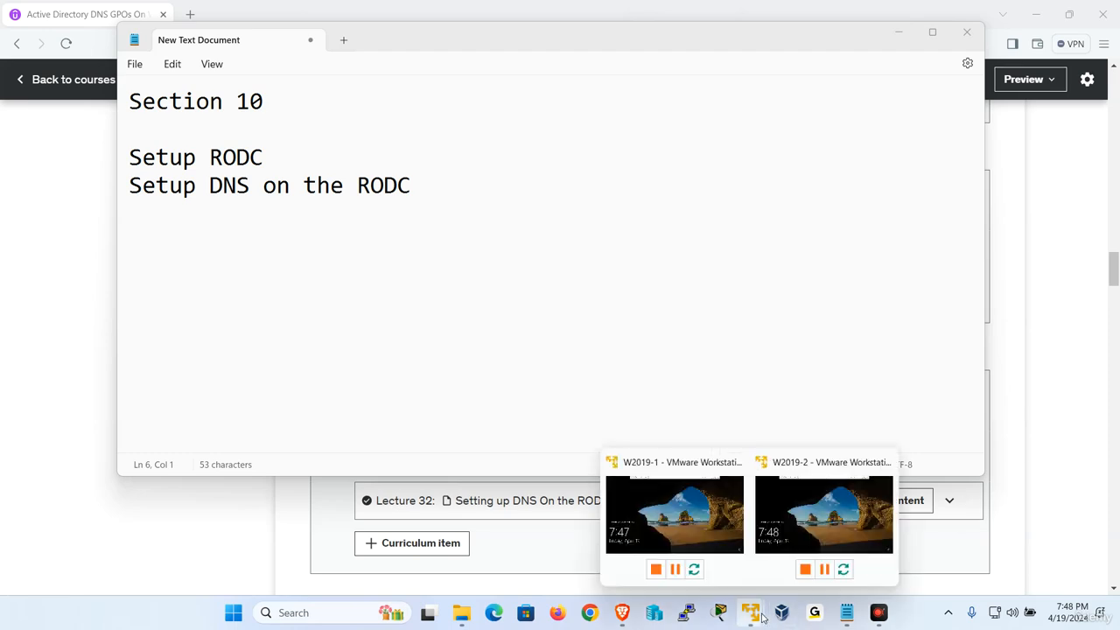
click(725, 535)
click(247, 10)
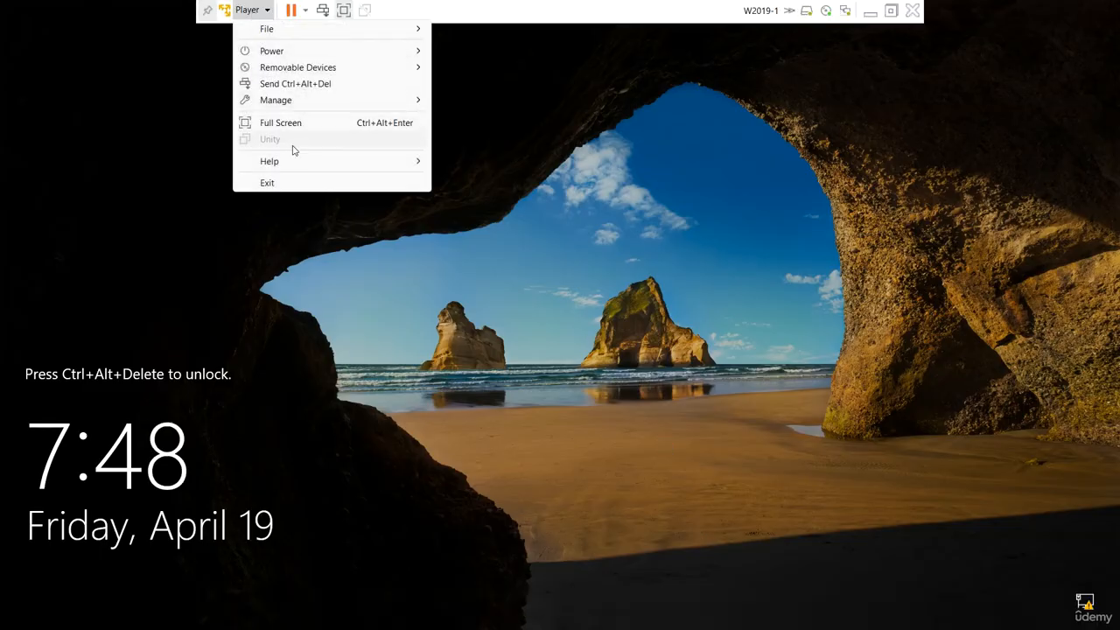
click(297, 84)
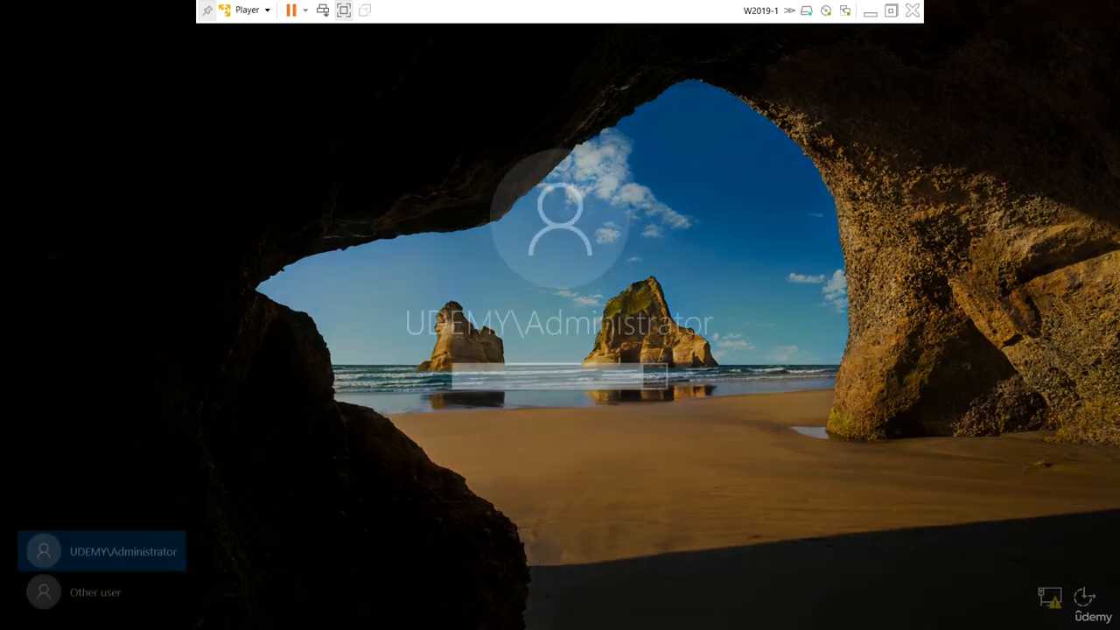
text(P)
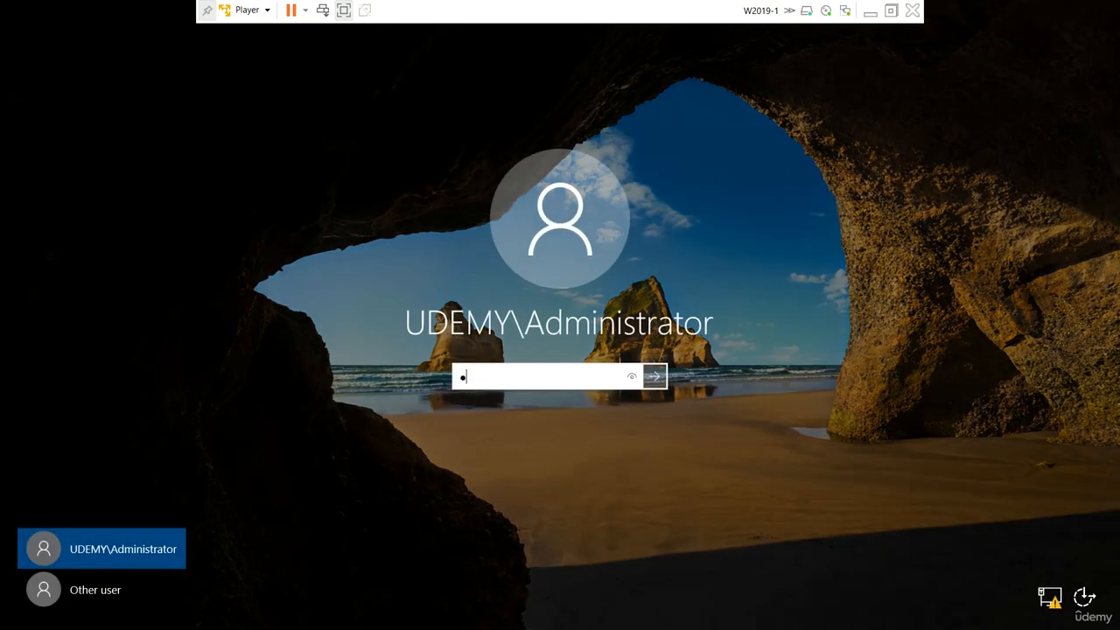
key(Return)
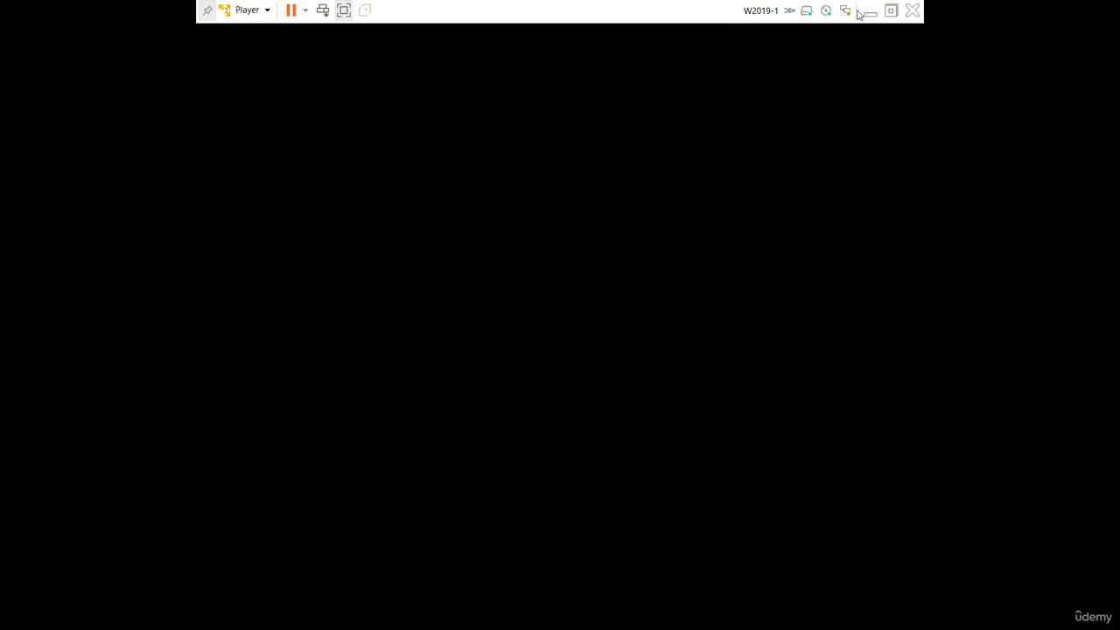
Switch to W2019-2, unlock it and sign in as UDEMY\Administrator by entering the account password
click(869, 11)
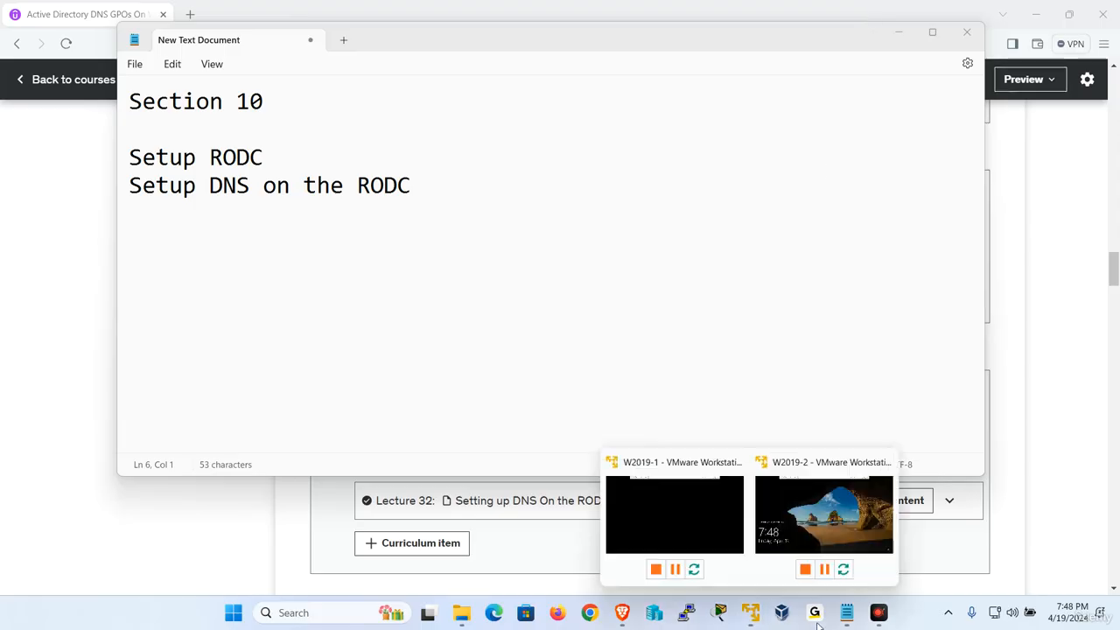
click(815, 525)
click(247, 10)
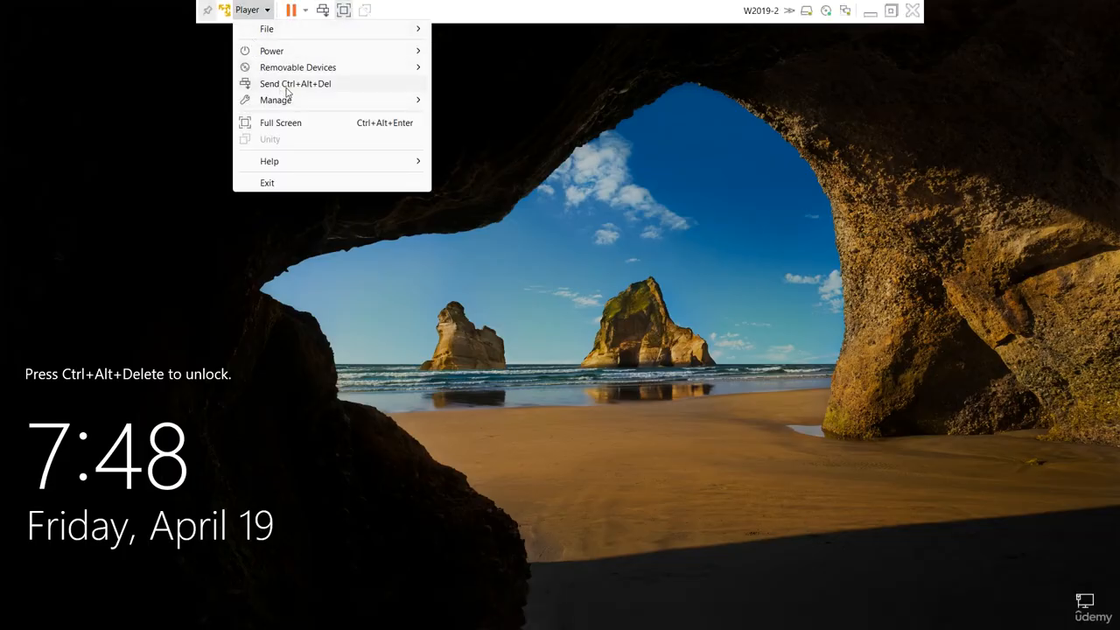
click(282, 87)
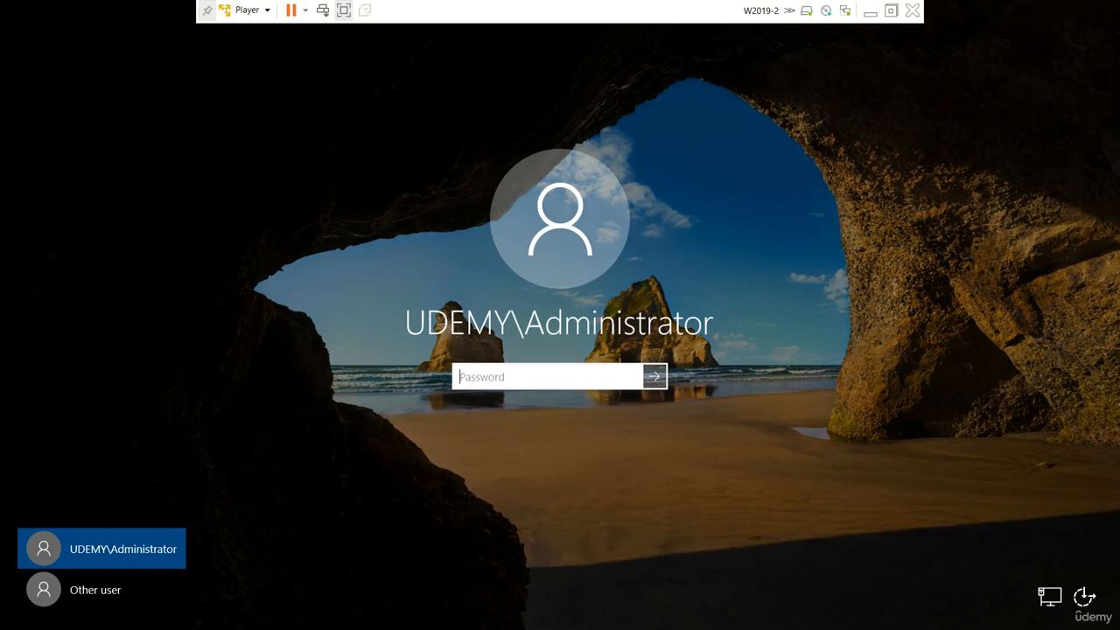
key(Caps_Lock)
text(•)
key(Caps_Lock)
key(Return)
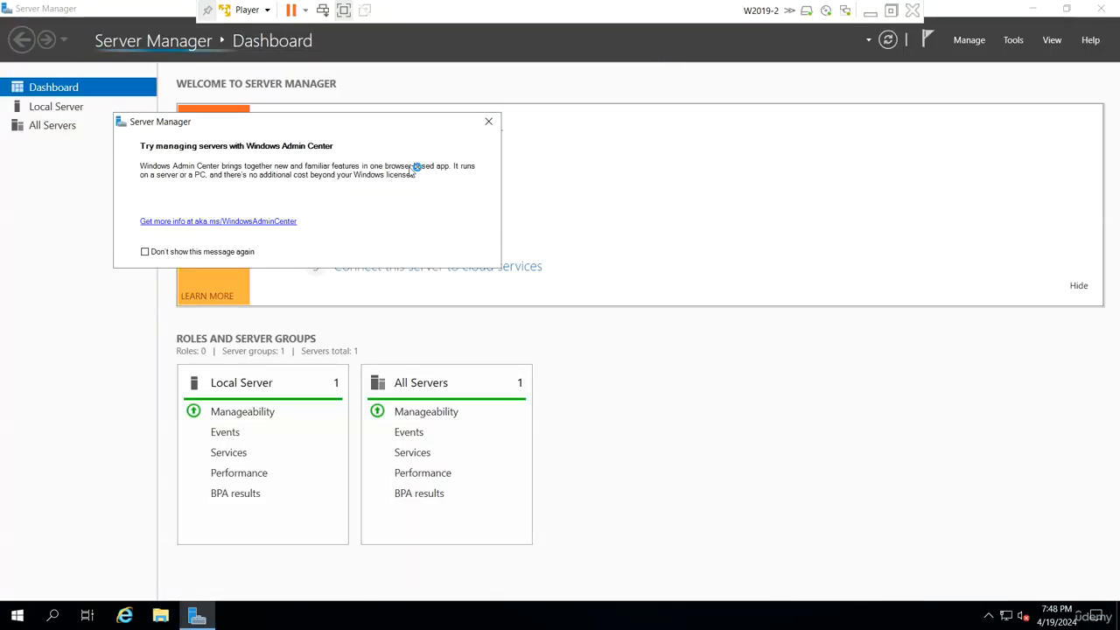
Dismiss the Windows Admin Center notice, open DNS Manager on W2019-2 and check its Forward Lookup Zones
click(488, 121)
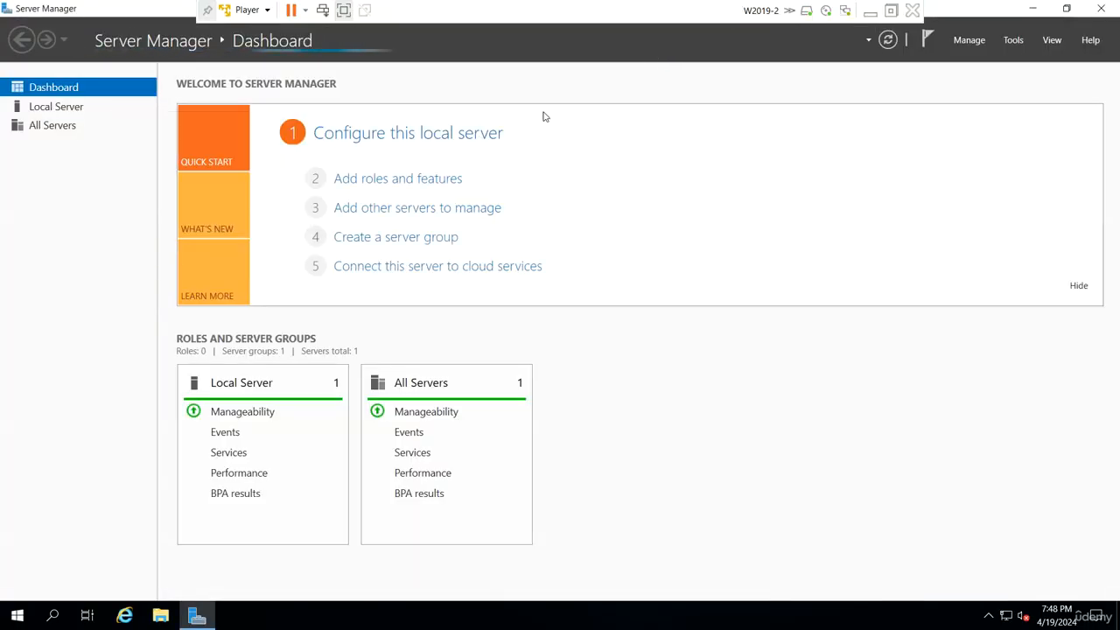
click(1013, 40)
click(892, 221)
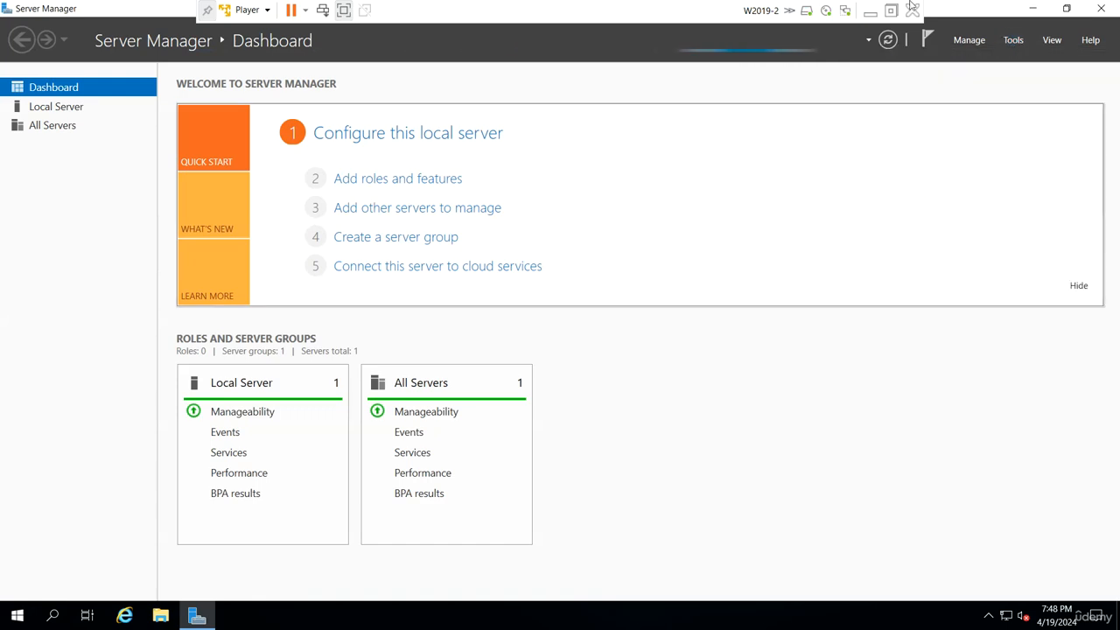
double_click(76, 120)
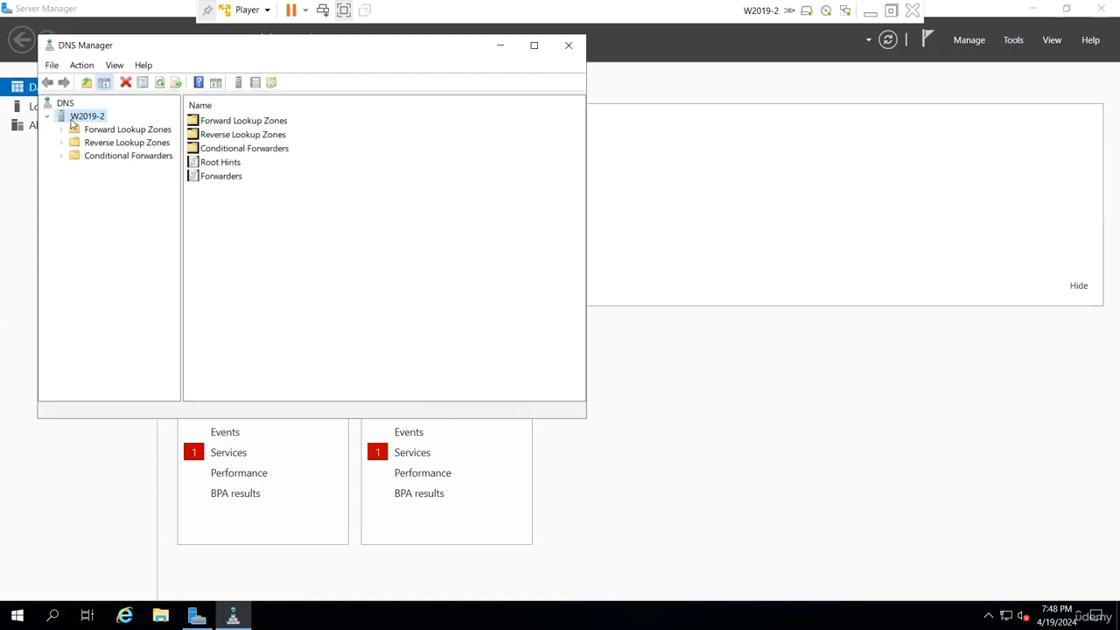
click(99, 130)
right_click(99, 133)
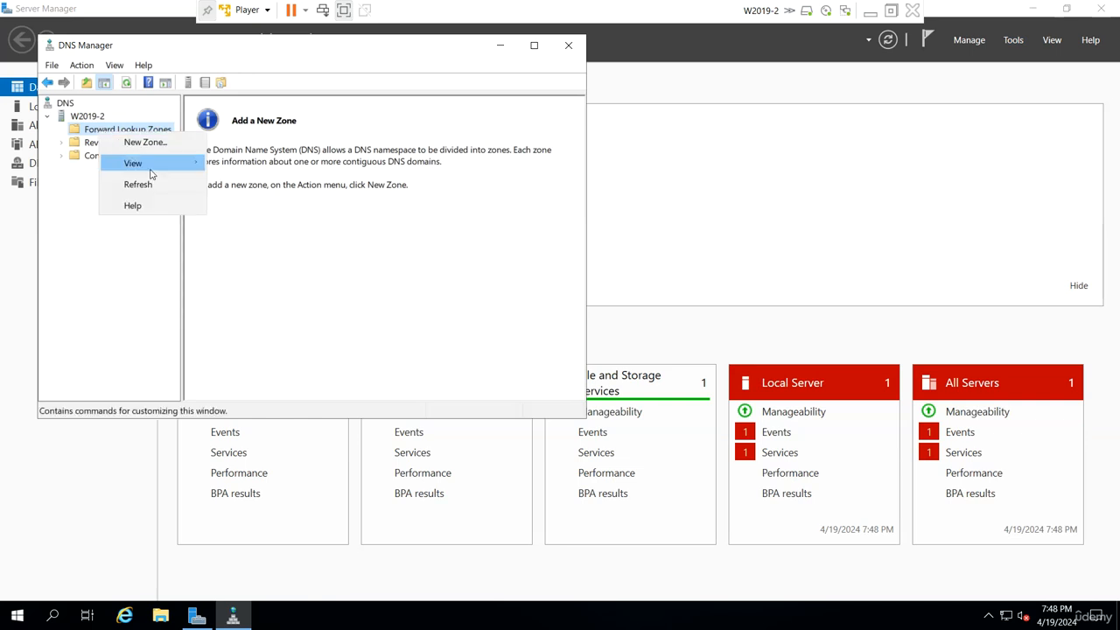
click(159, 211)
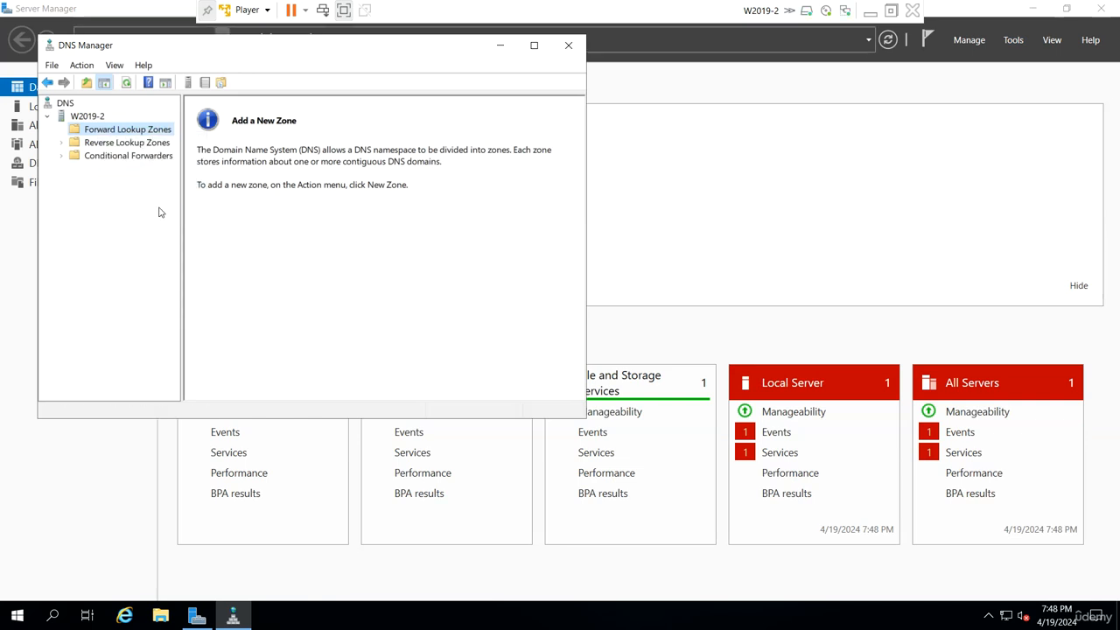
Start a new forward lookup zone on W2019-2 as a secondary zone named udemy.local
right_click(140, 132)
click(171, 142)
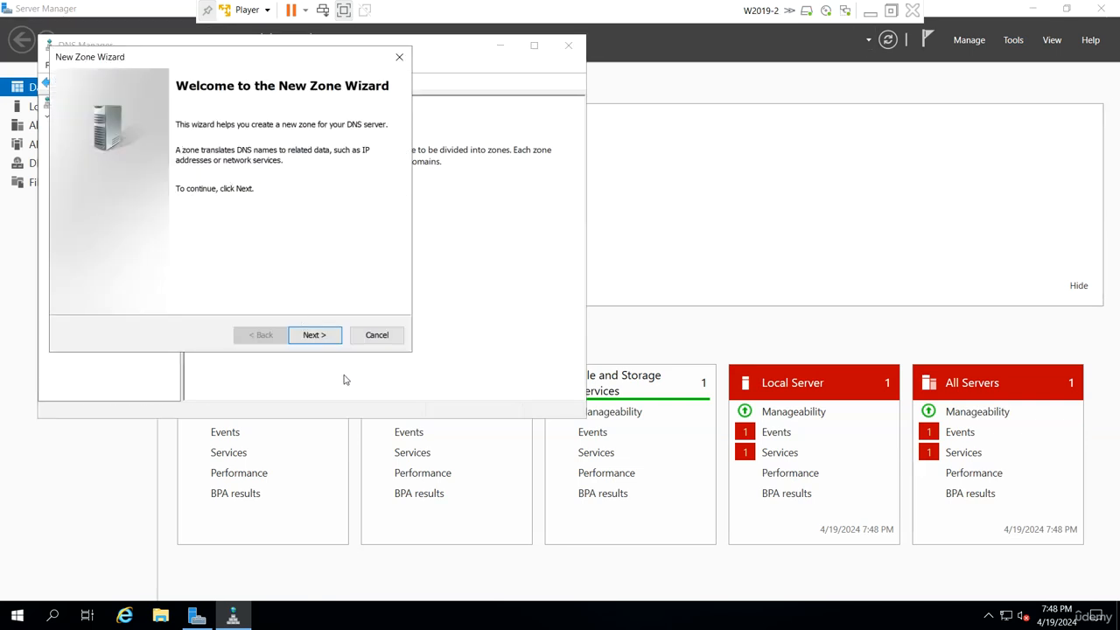
click(321, 340)
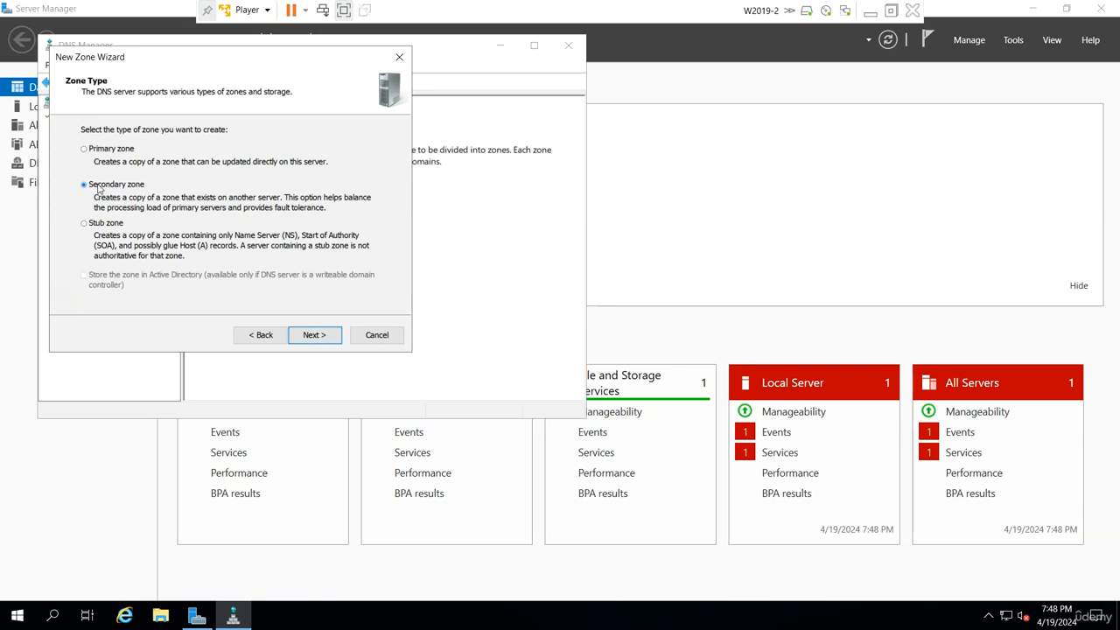
click(311, 340)
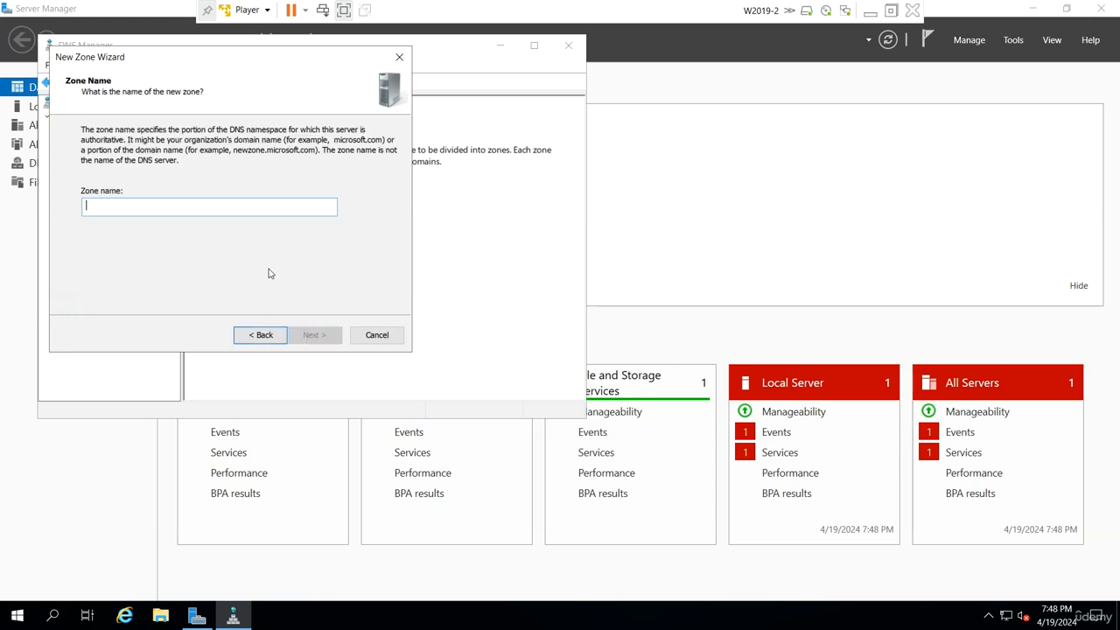
text(udemy.local)
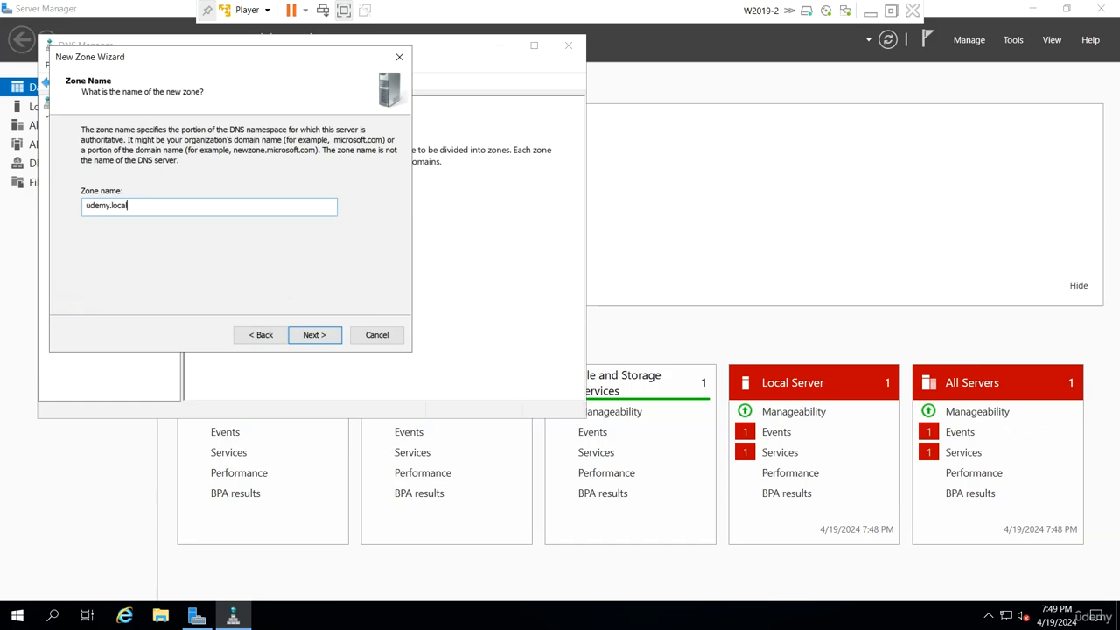
key(Return)
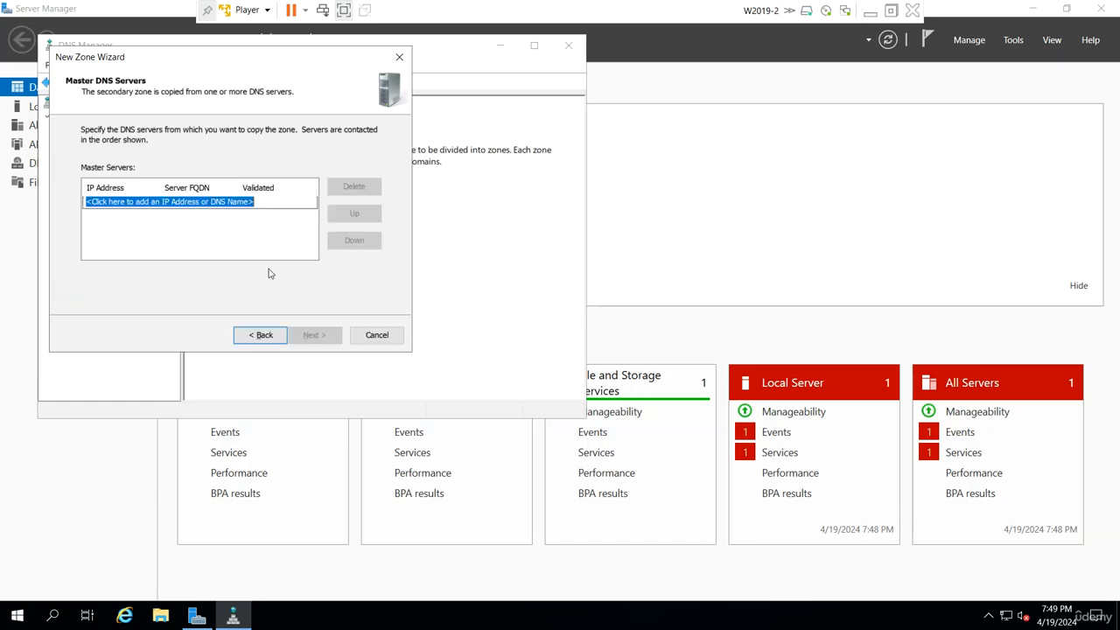
Add 192.168.223.128 as the master DNS server, finish creating the zone and open udemy.local
text(192.168.223.128)
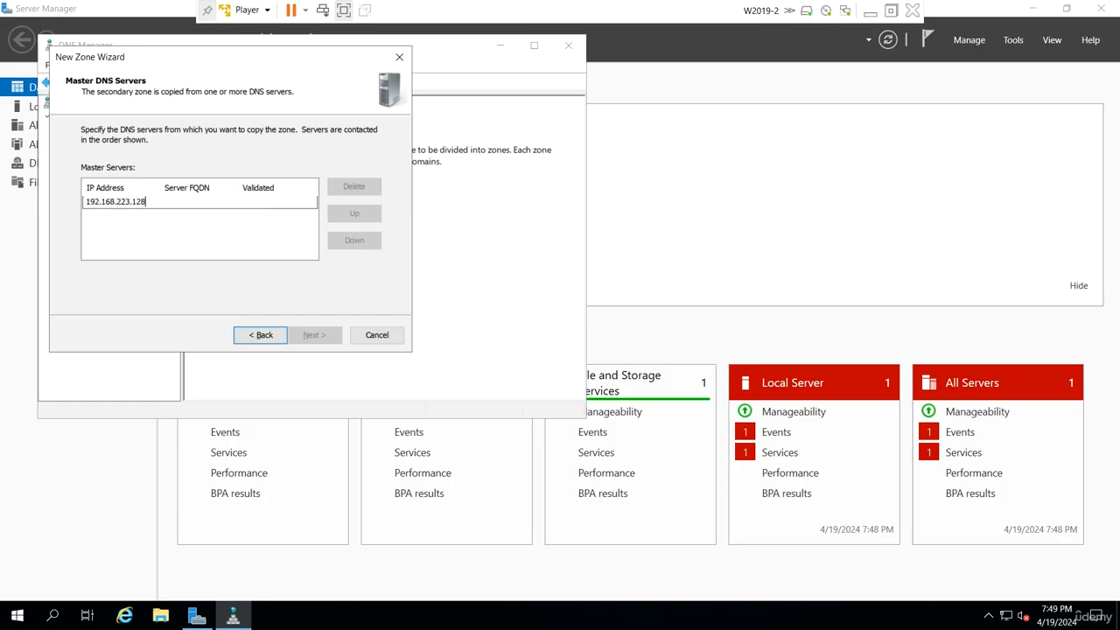
key(Return)
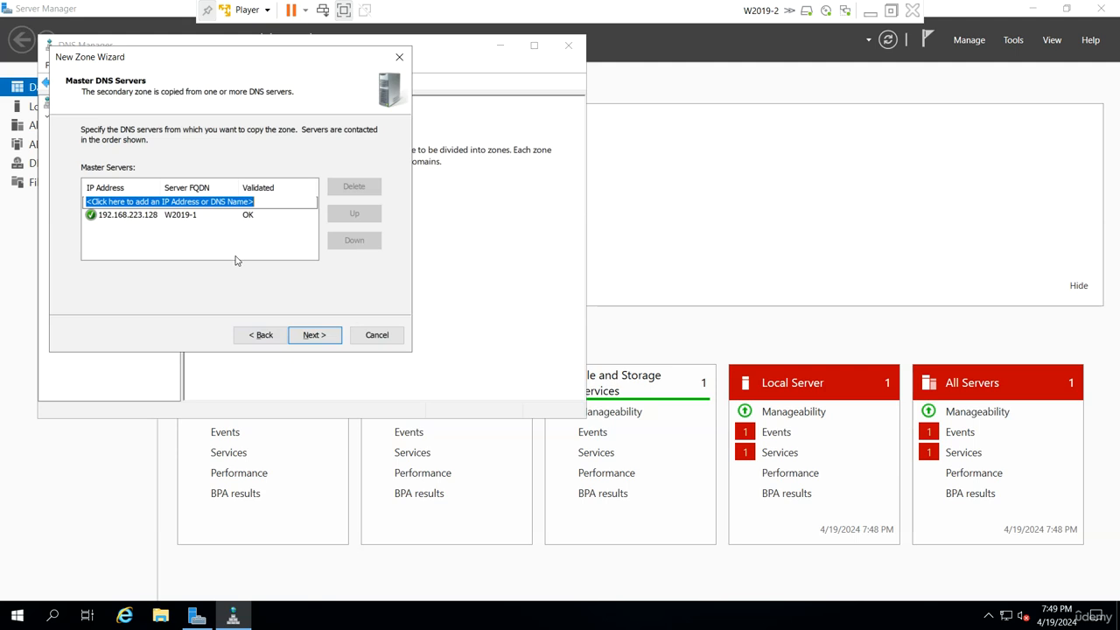
click(303, 335)
click(303, 336)
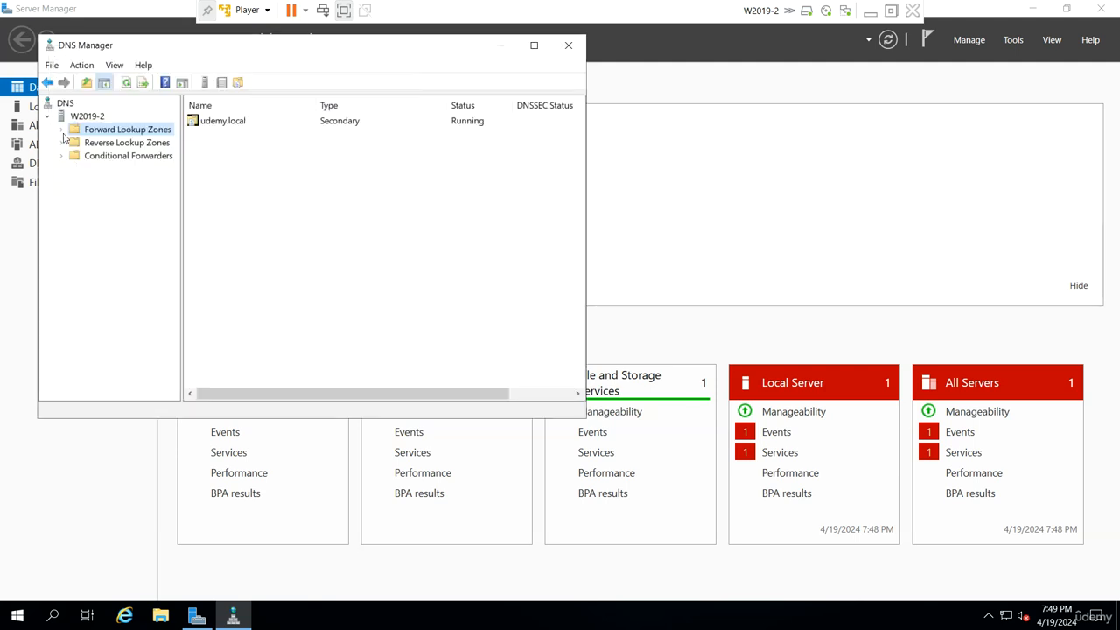
click(63, 132)
click(122, 145)
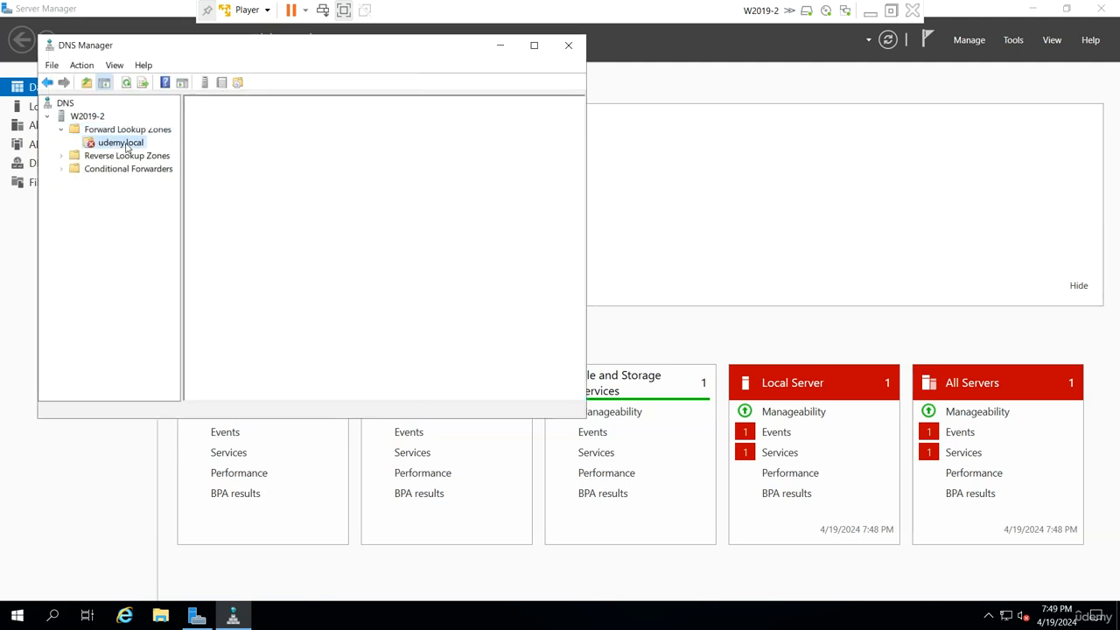
Switch to W2019-1, open DNS Manager there and open the udemy.local forward lookup zone
click(870, 12)
mouse_move(750, 616)
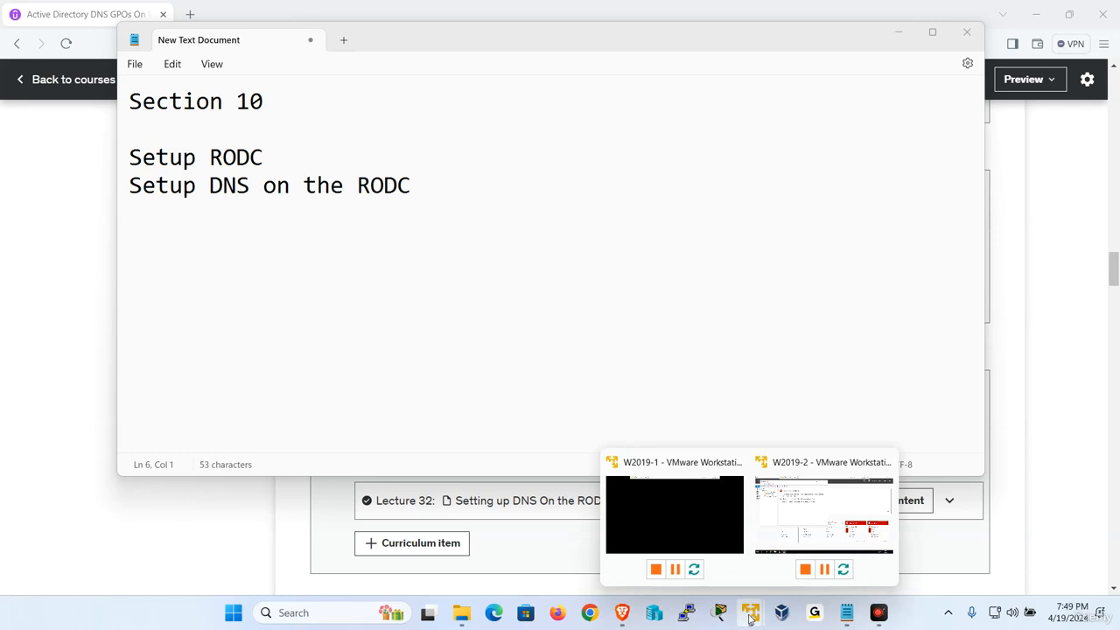
click(695, 535)
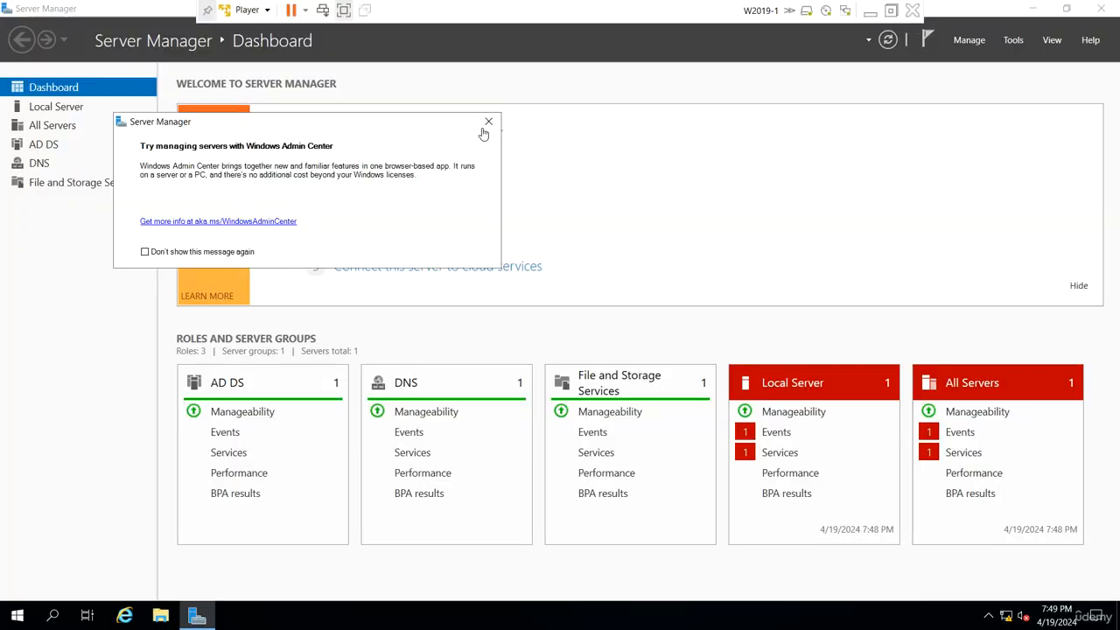
click(488, 122)
click(1013, 40)
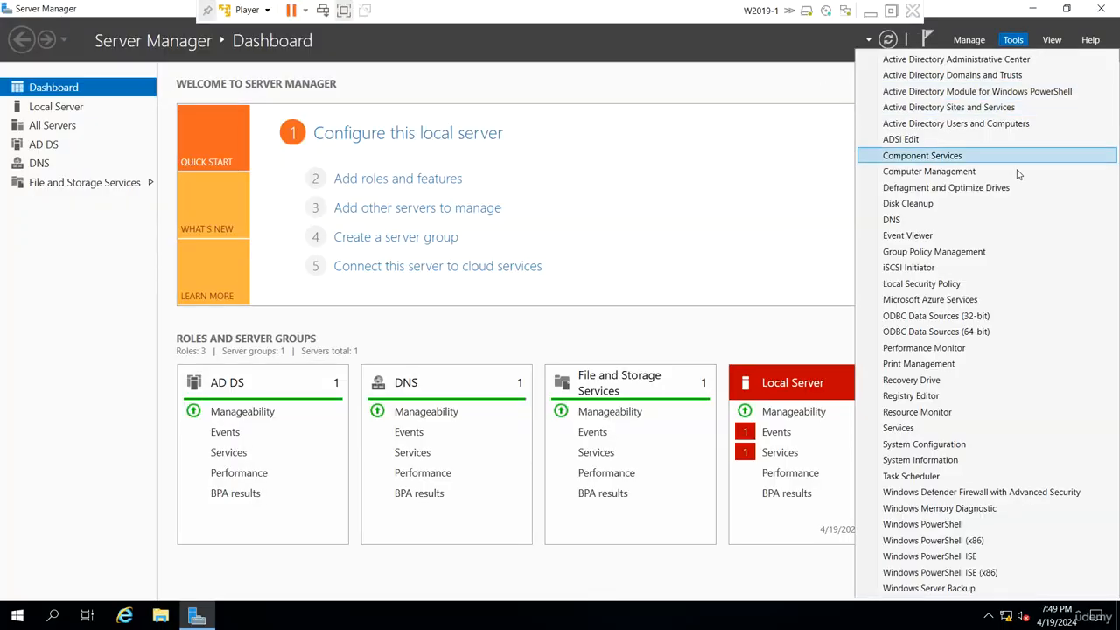
click(931, 220)
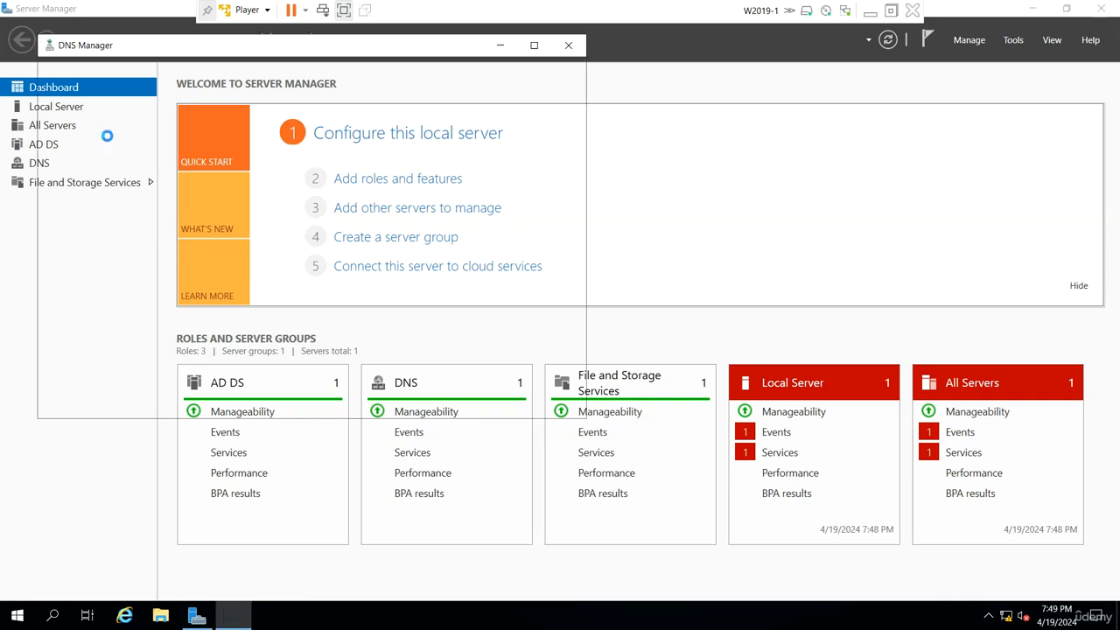
click(60, 129)
double_click(110, 142)
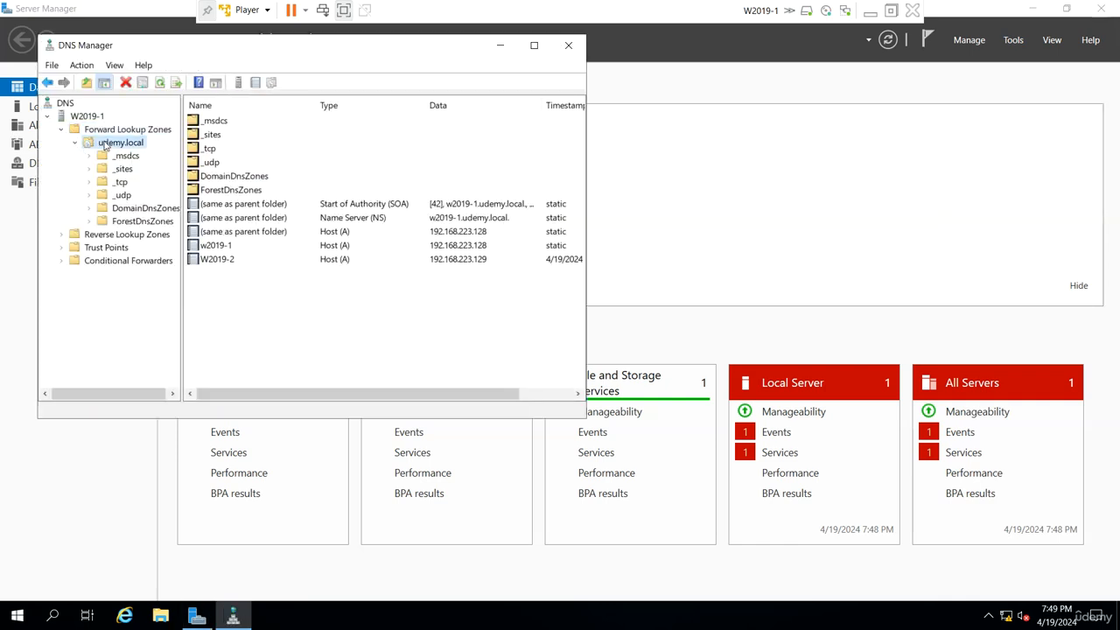
In the udemy.local zone properties, restrict zone transfers to only the following servers and open that server list for editing
right_click(105, 143)
click(149, 396)
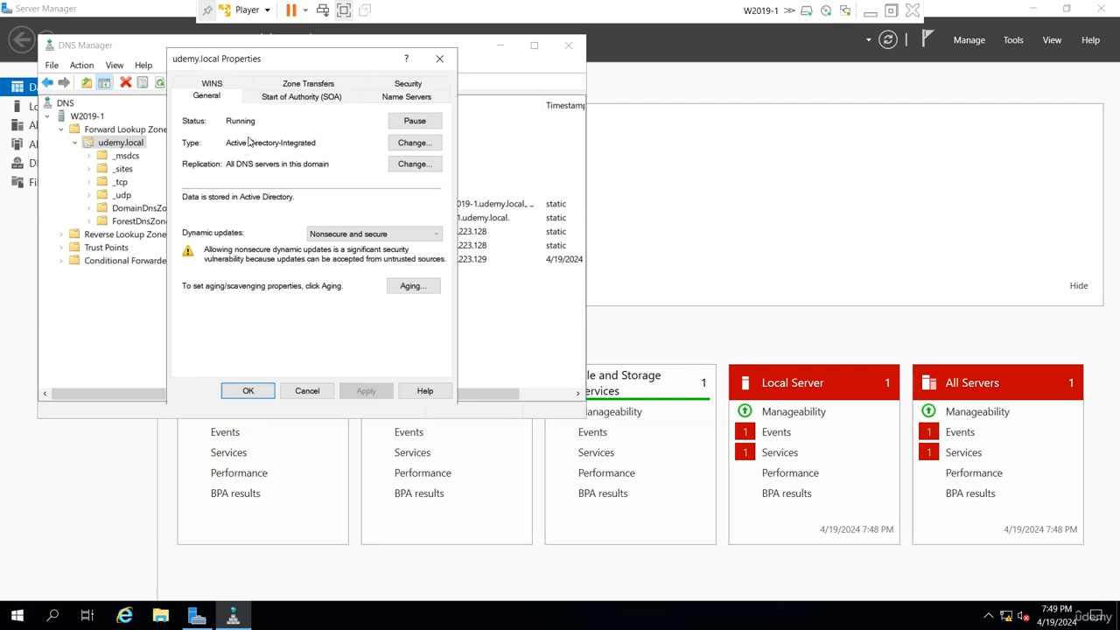
click(322, 83)
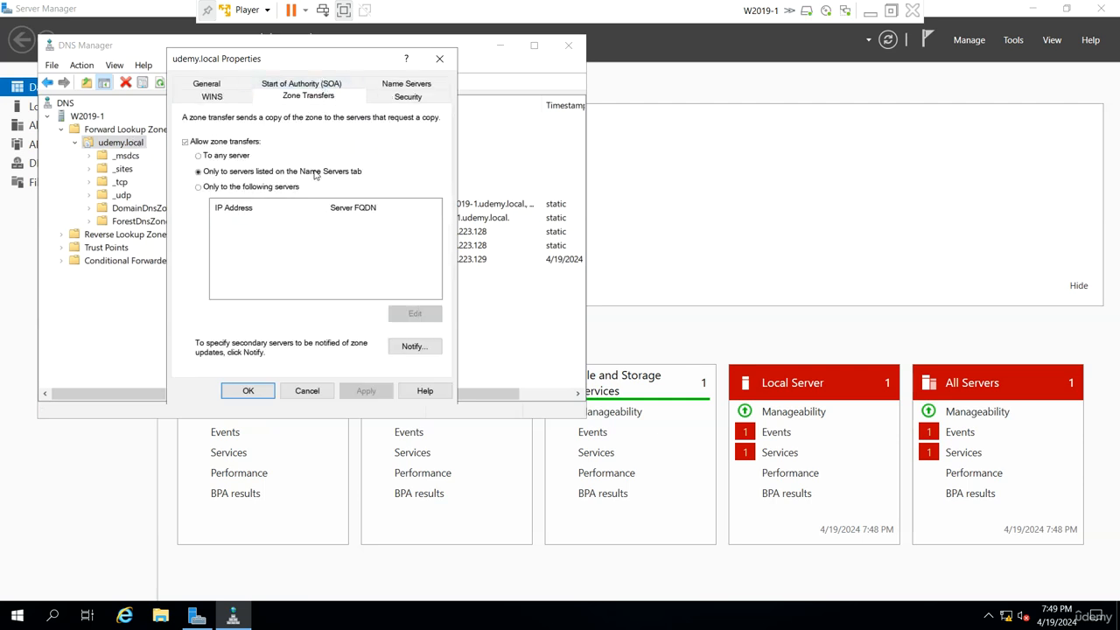
click(223, 187)
click(407, 313)
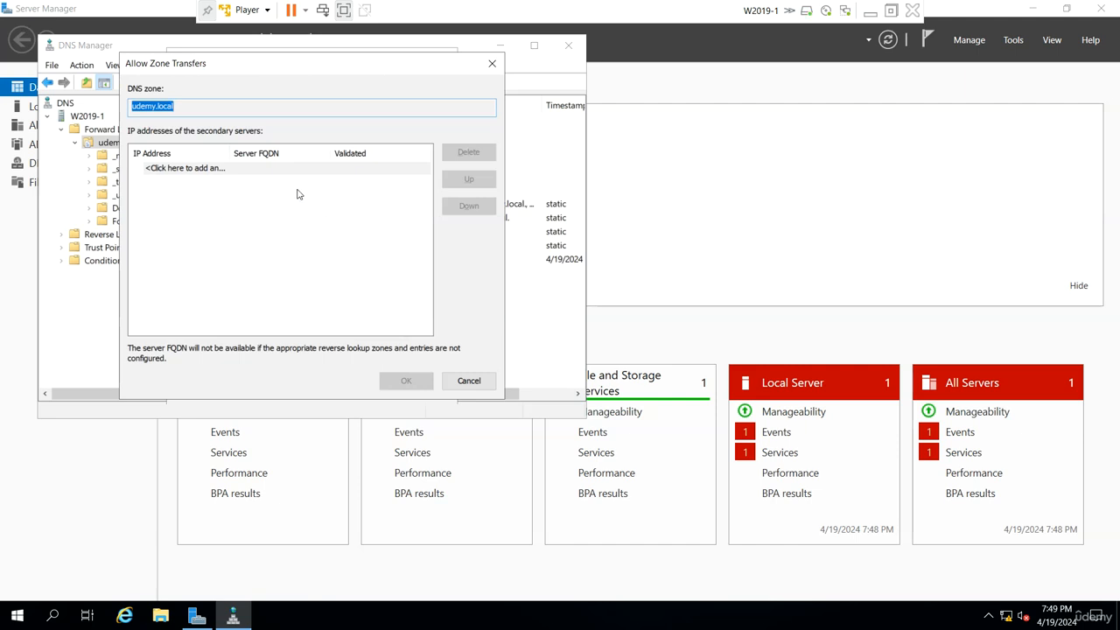
Add 192.168.223.129 to the secondary servers allowed to receive udemy.local zone transfers
click(230, 169)
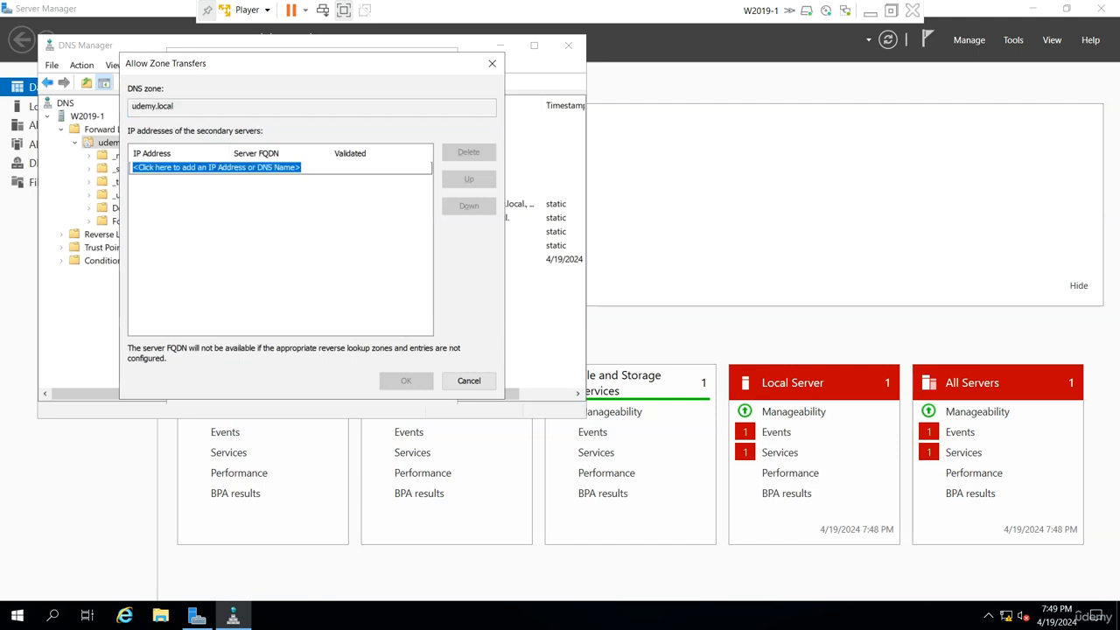
click(230, 168)
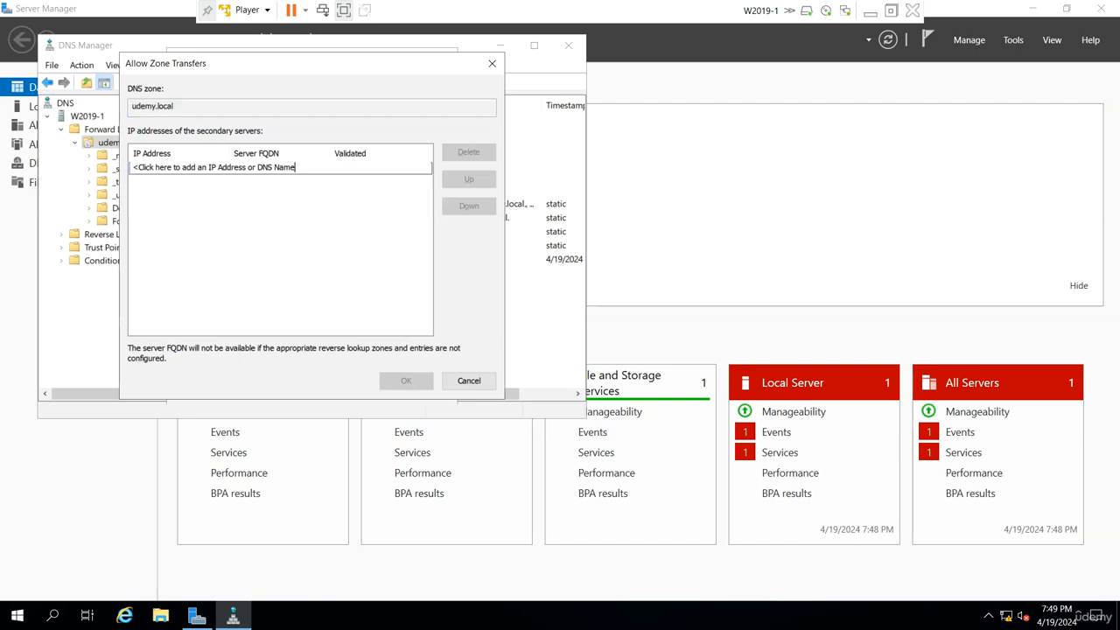
key(BackSpace)
key(BackSpace)
key(BackSpace)
key(BackSpace)
key(BackSpace)
key(BackSpace)
key(BackSpace)
key(BackSpace)
key(BackSpace)
key(BackSpace)
key(BackSpace)
key(BackSpace)
key(BackSpace)
key(BackSpace)
key(BackSpace)
key(BackSpace)
key(BackSpace)
key(BackSpace)
key(BackSpace)
key(BackSpace)
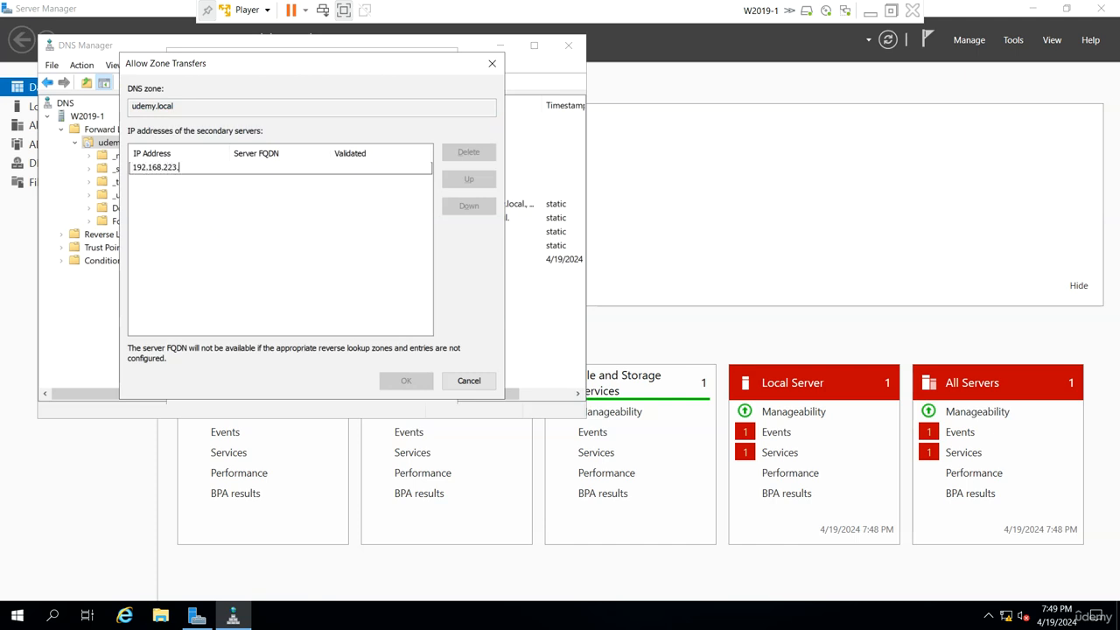
text(192.168.223.129)
key(Return)
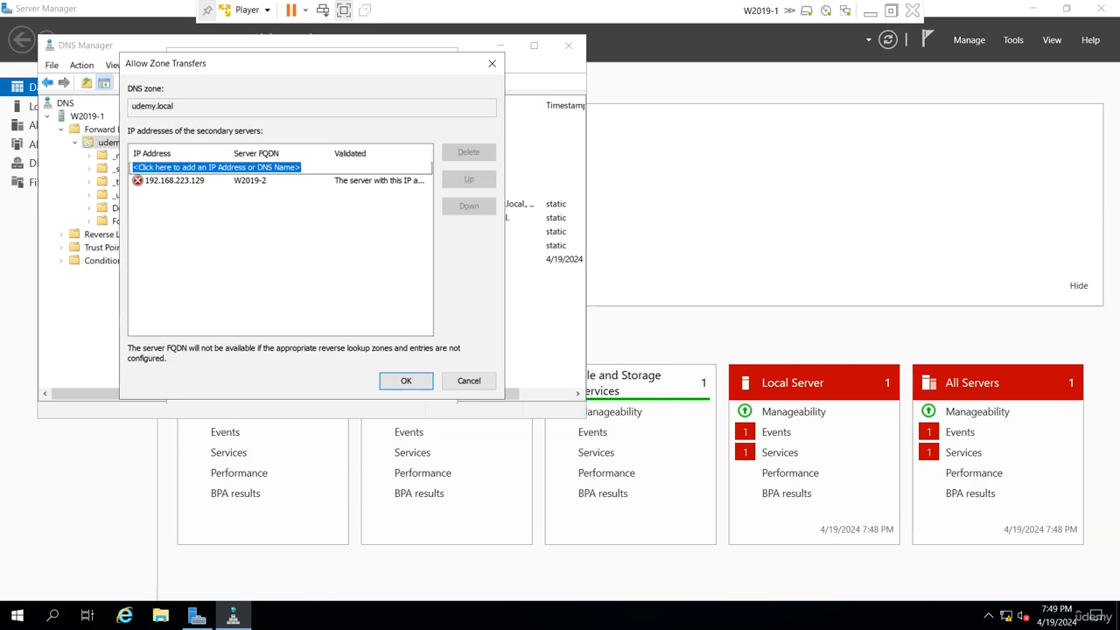
Recheck the 192.168.223.129 entry and adjust the column widths to read its validation message
double_click(370, 181)
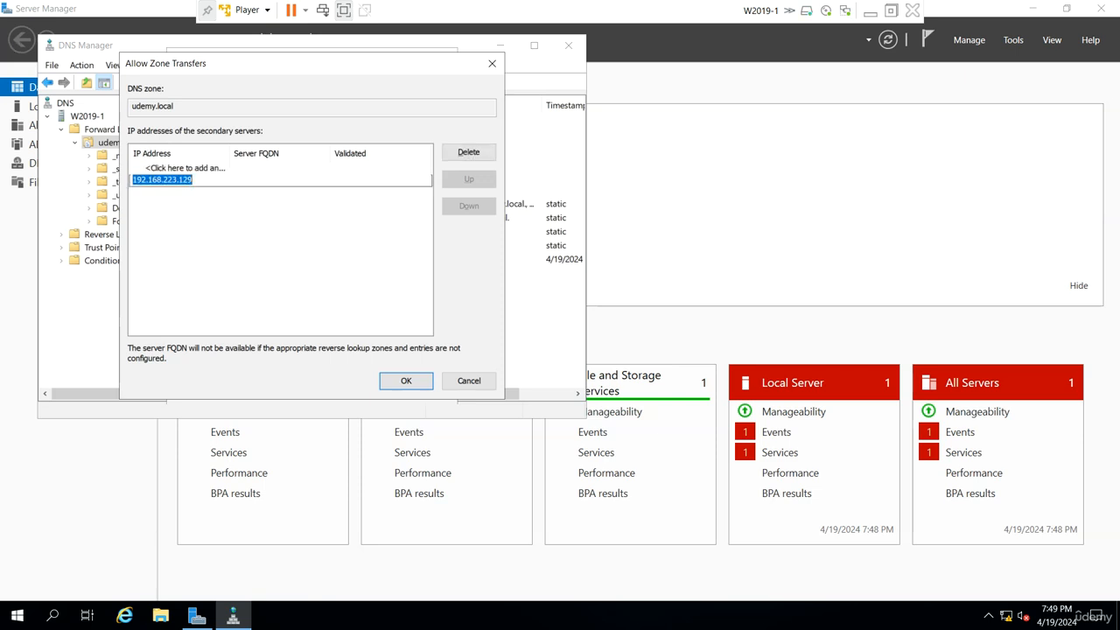
key(Return)
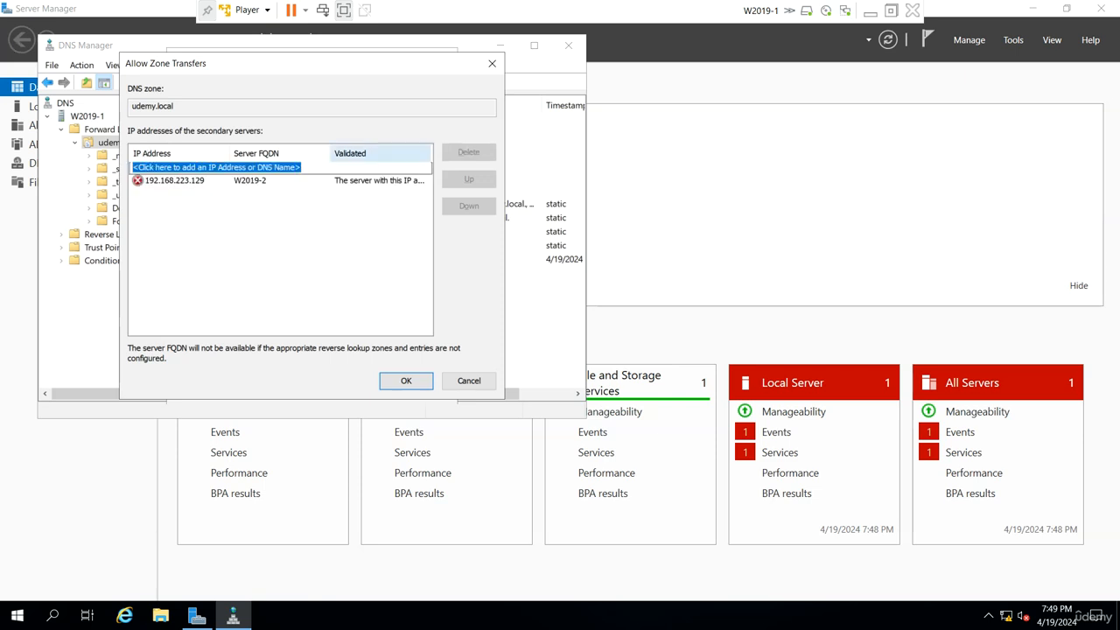
drag(333, 153, 268, 153)
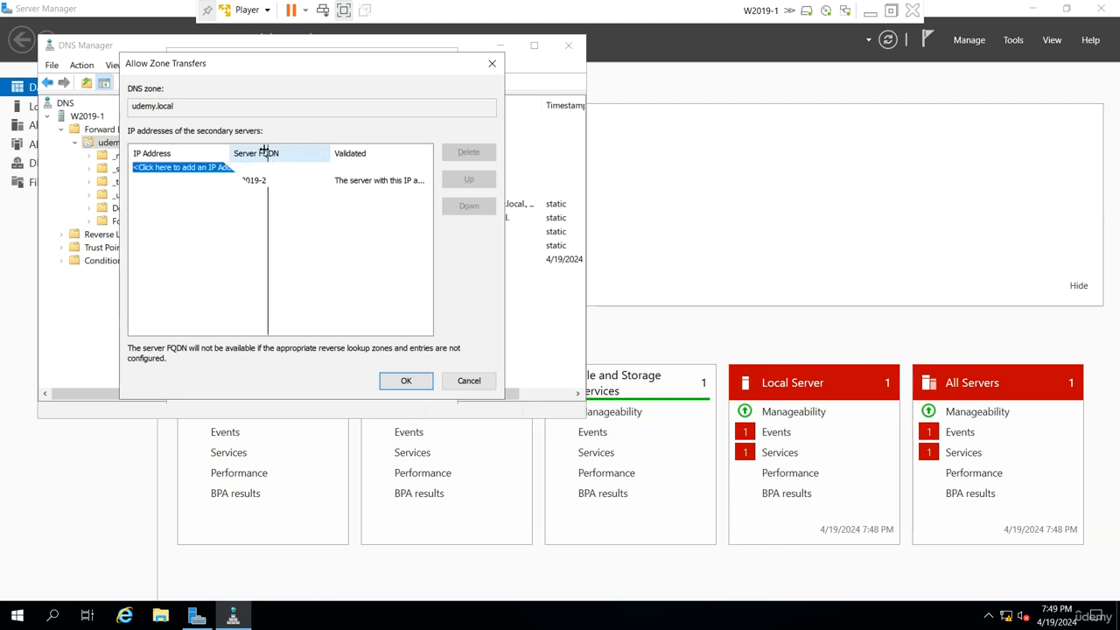
drag(367, 153, 412, 154)
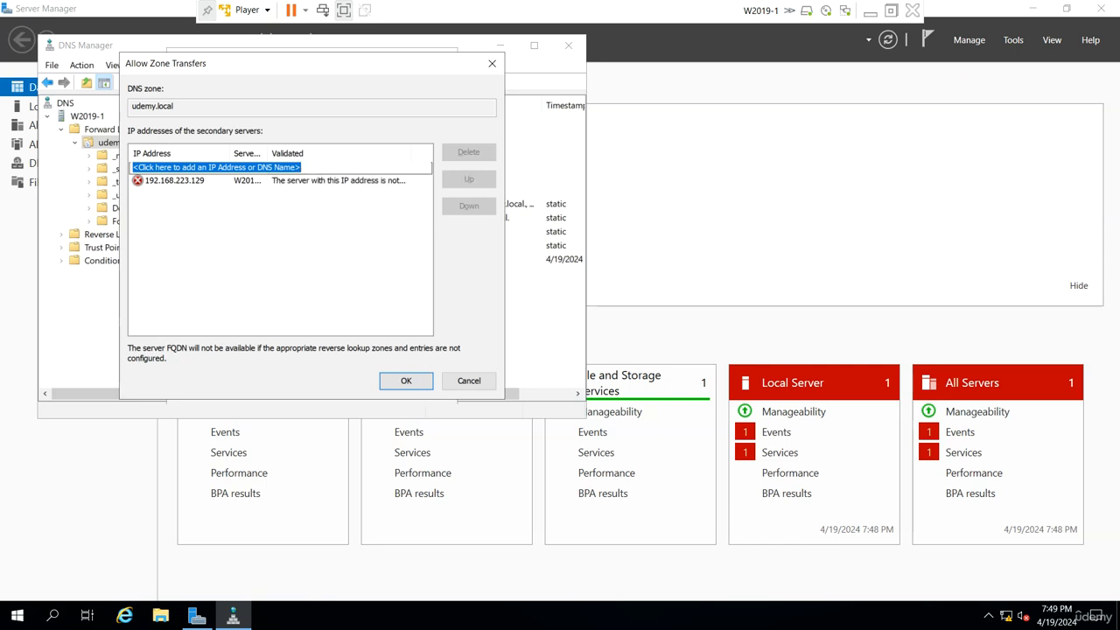
drag(269, 153, 296, 154)
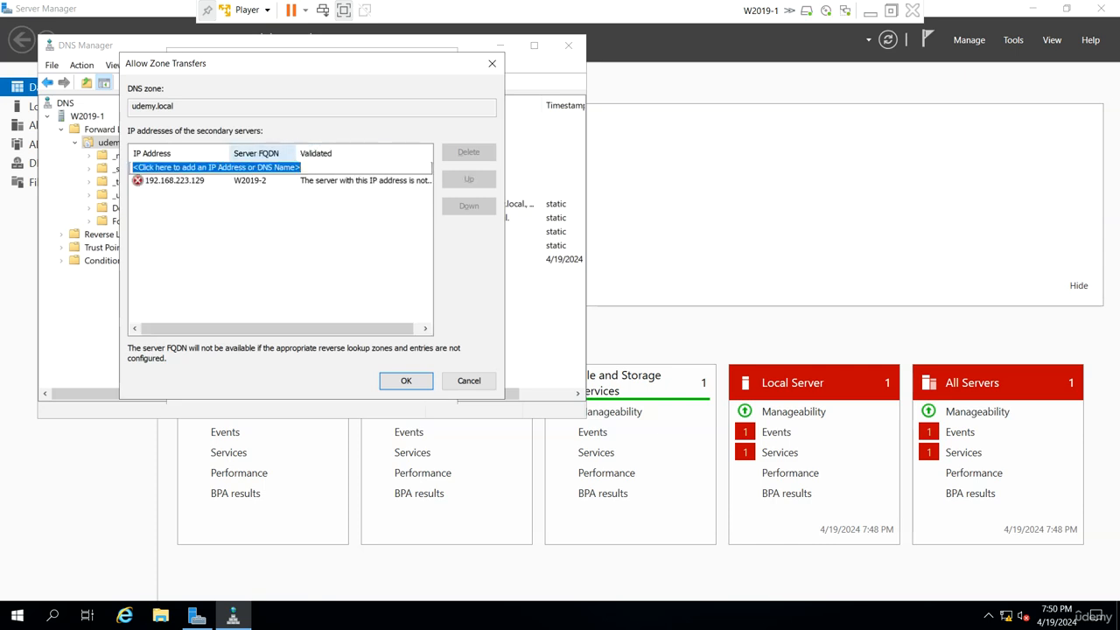
Accept the secondary server list and apply the zone transfer settings for udemy.local
click(380, 380)
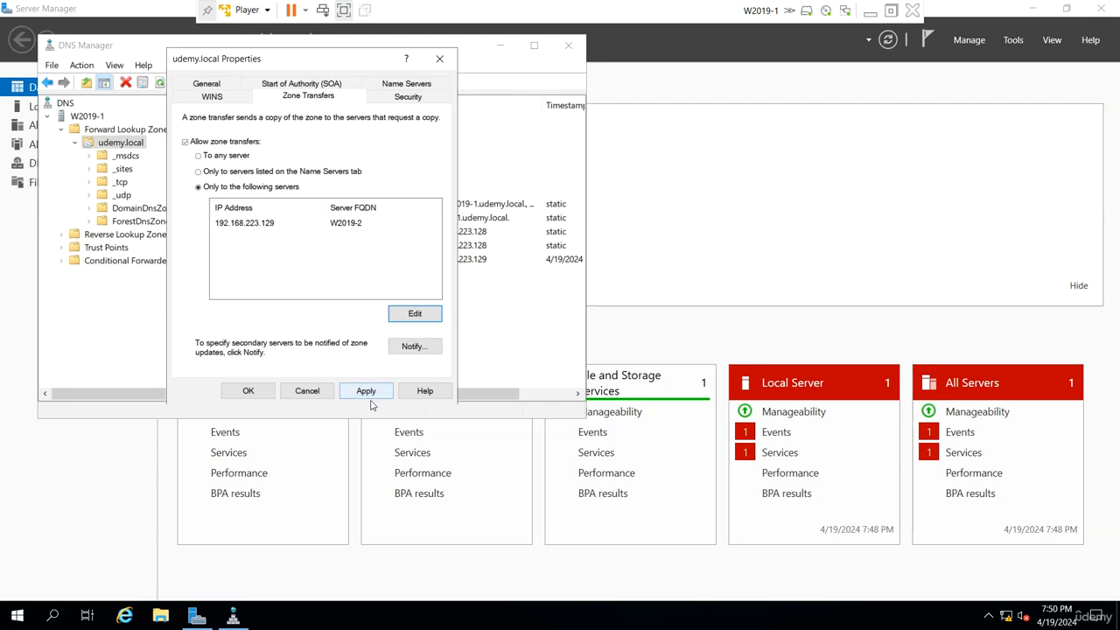
click(373, 395)
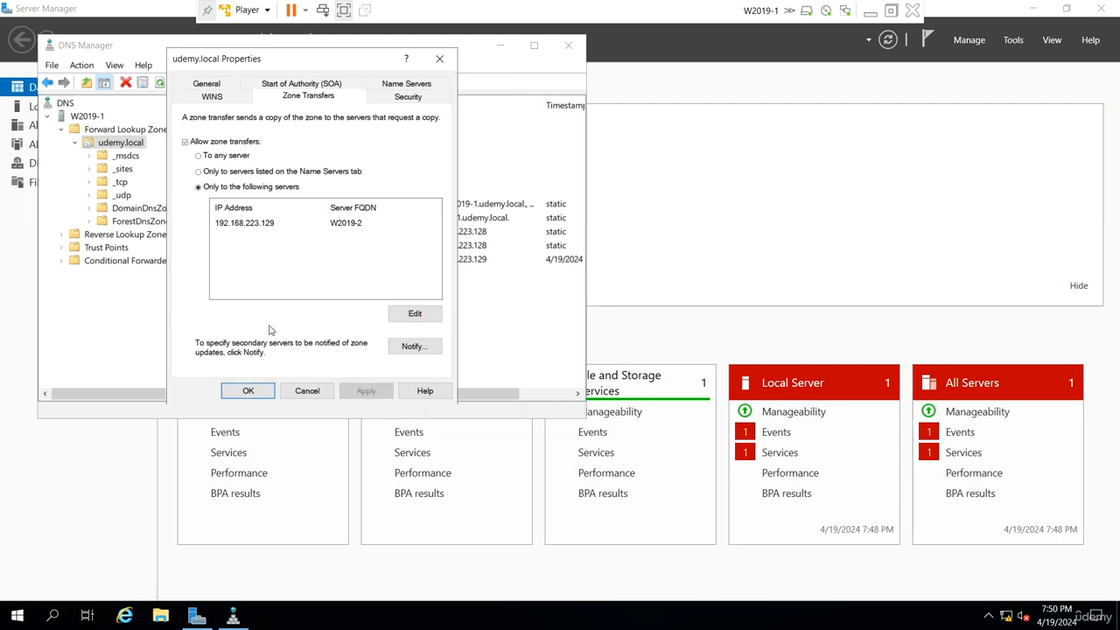
click(258, 388)
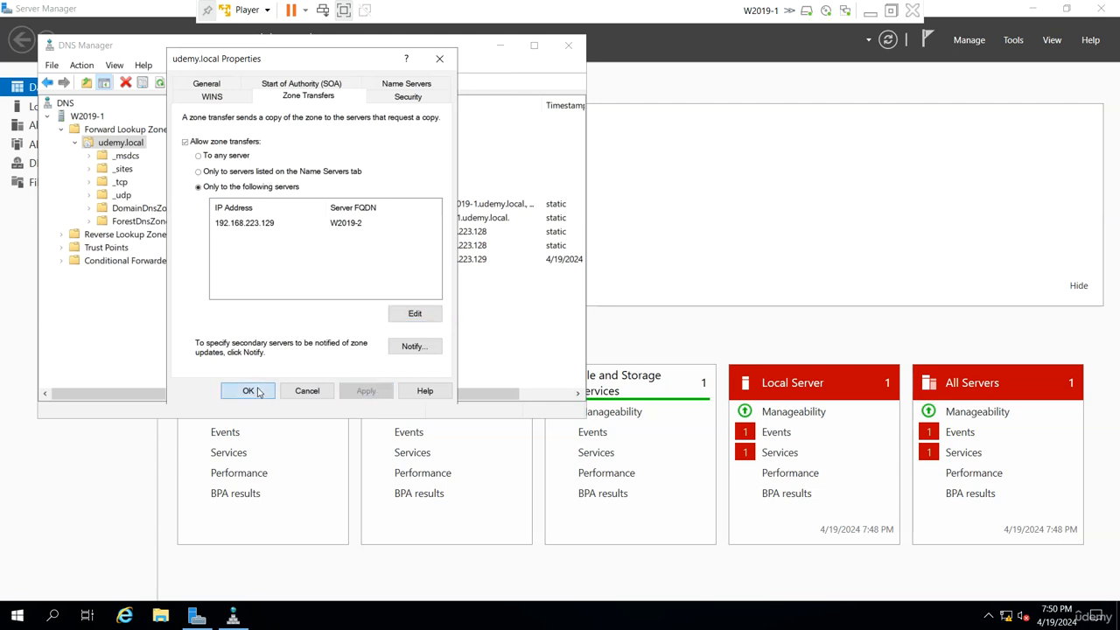
Review the general properties of the udemy.local zone on W2019-1, close them and refresh the zone
click(207, 83)
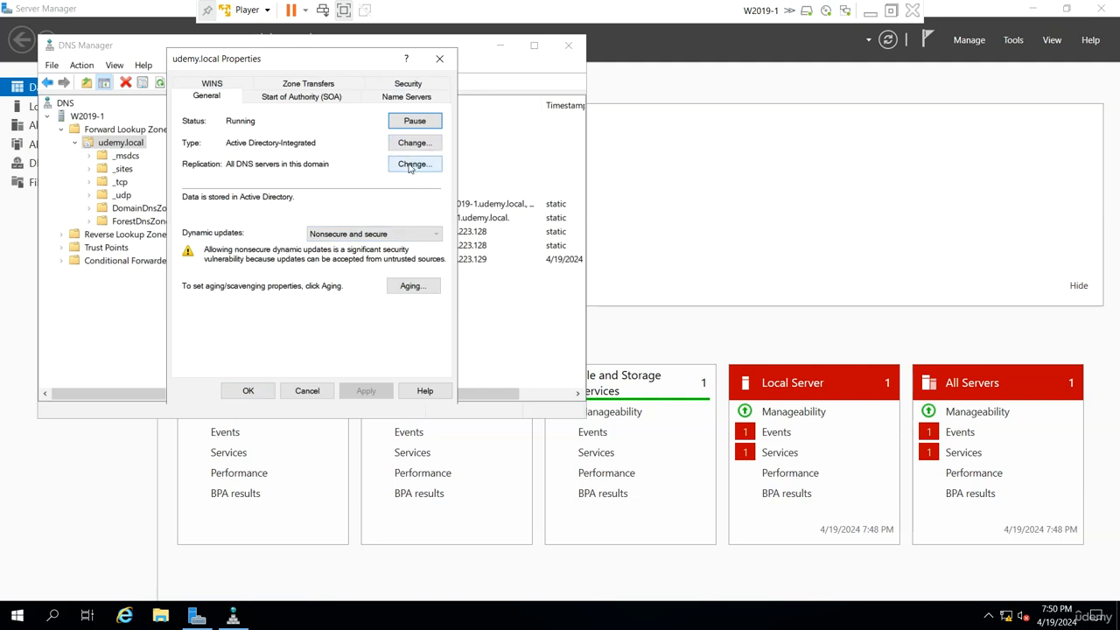
click(249, 390)
right_click(125, 144)
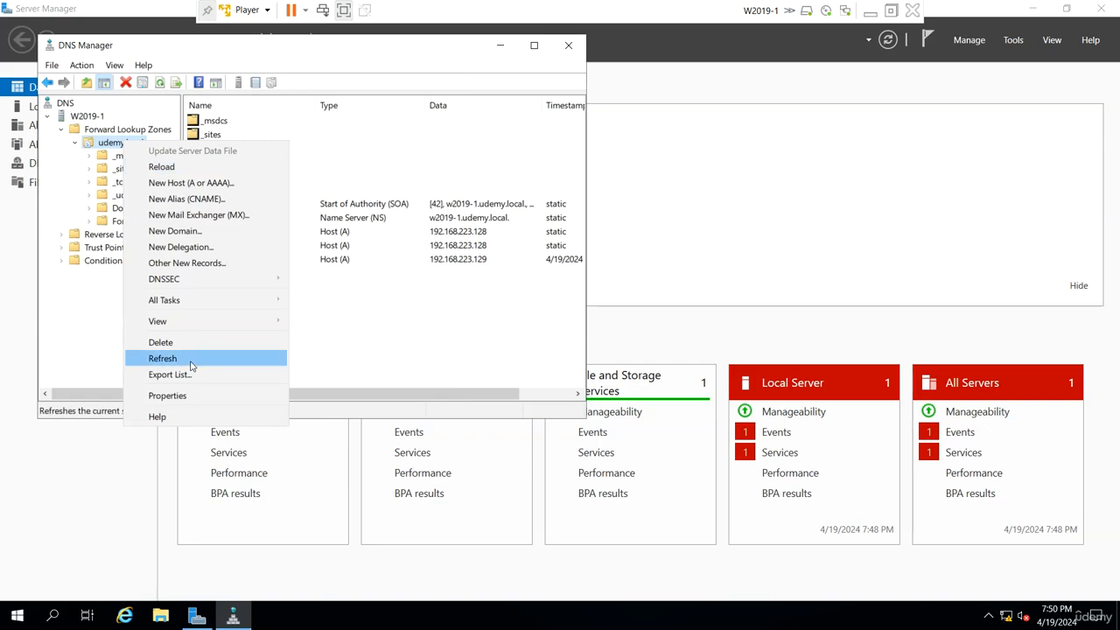
click(163, 357)
Switch to the W2019-2 virtual machine and refresh its udemy.local forward lookup zone
click(869, 16)
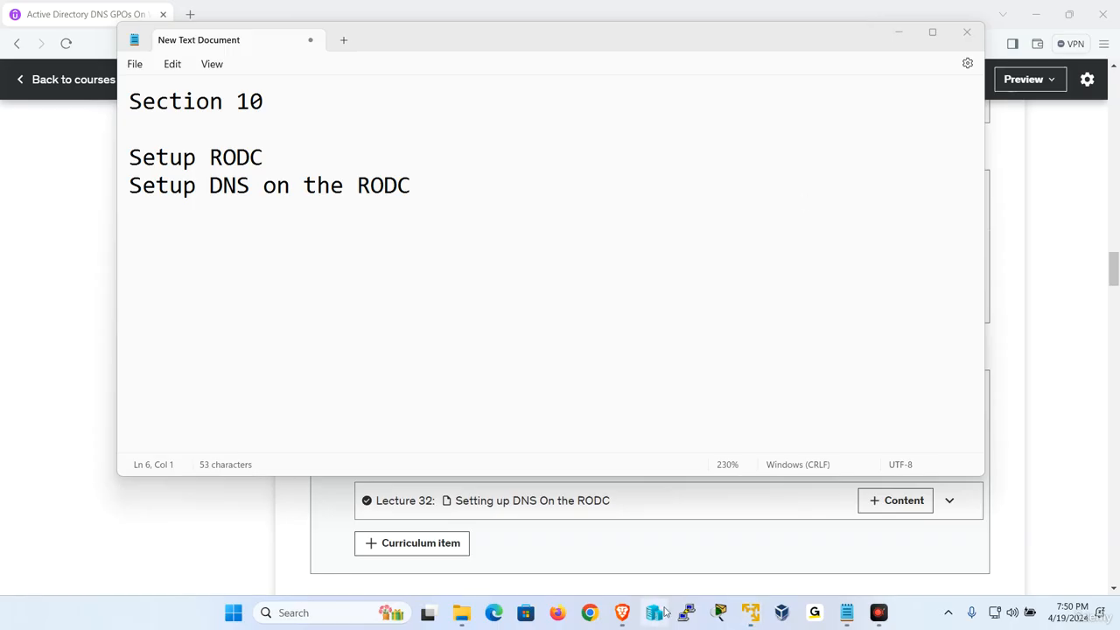
mouse_move(748, 612)
click(763, 497)
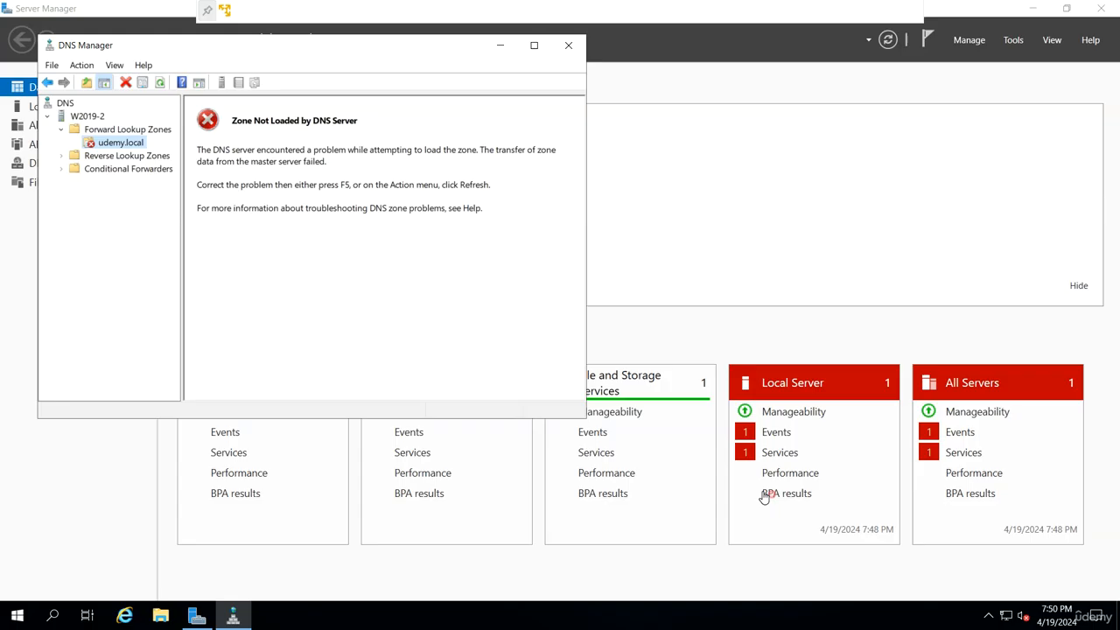
right_click(138, 146)
click(210, 270)
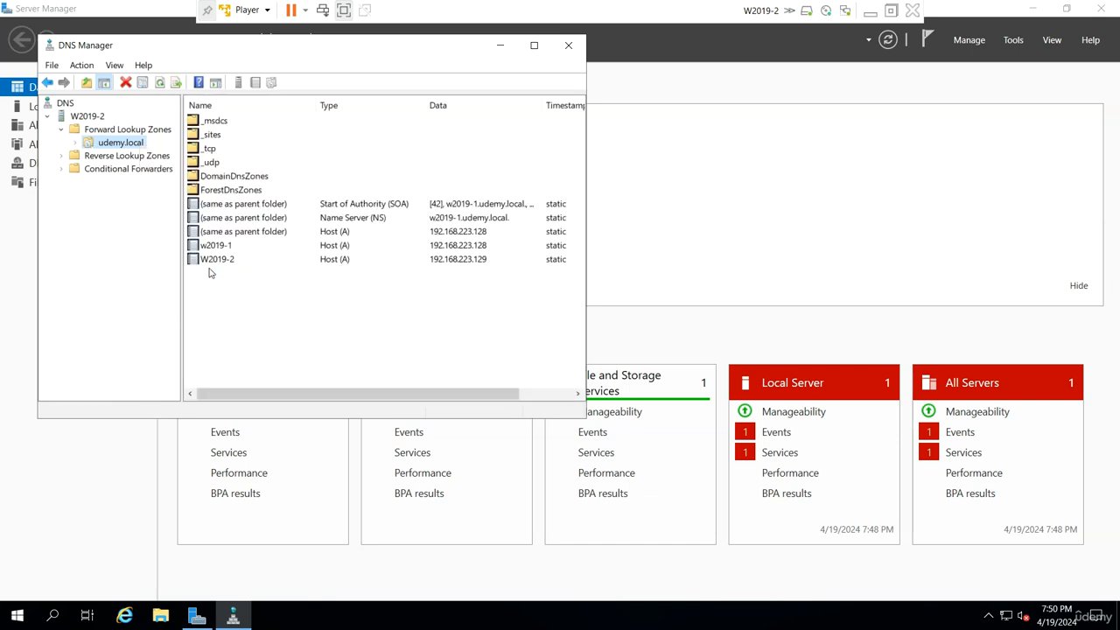
Inspect the properties of the W2019-2 host record in udemy.local without changing them, and minimize the virtual machine
click(325, 314)
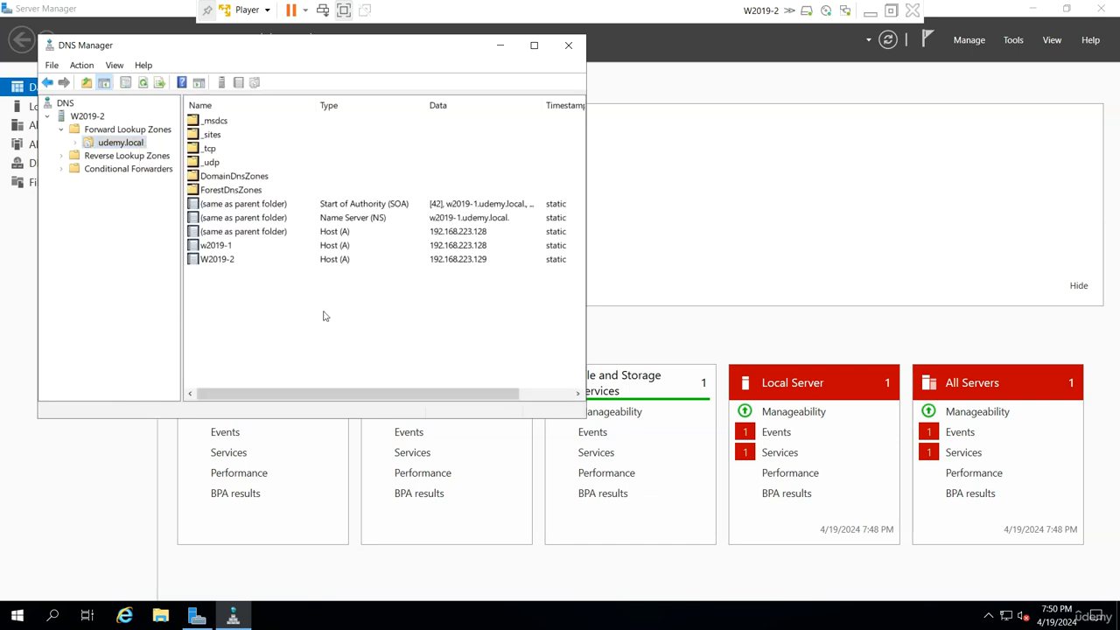
right_click(324, 314)
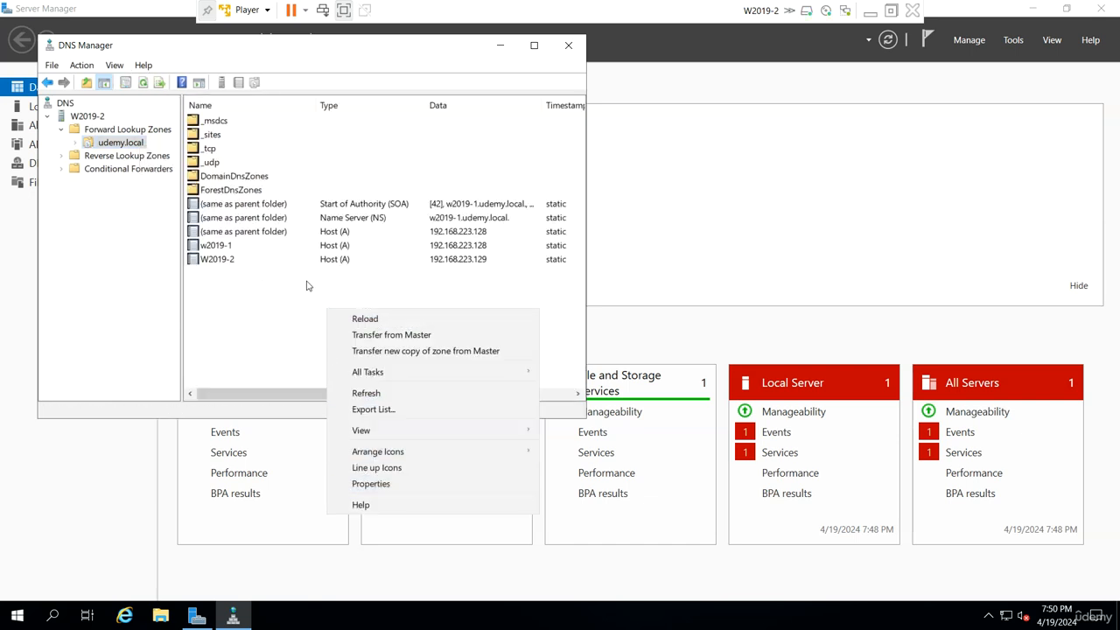
double_click(324, 260)
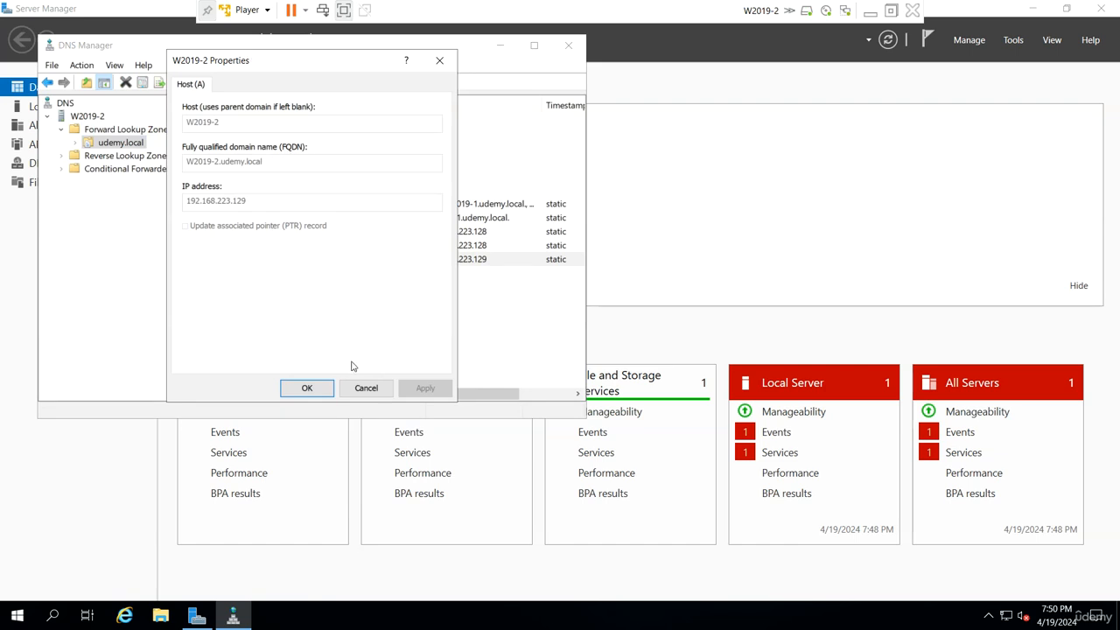
click(364, 389)
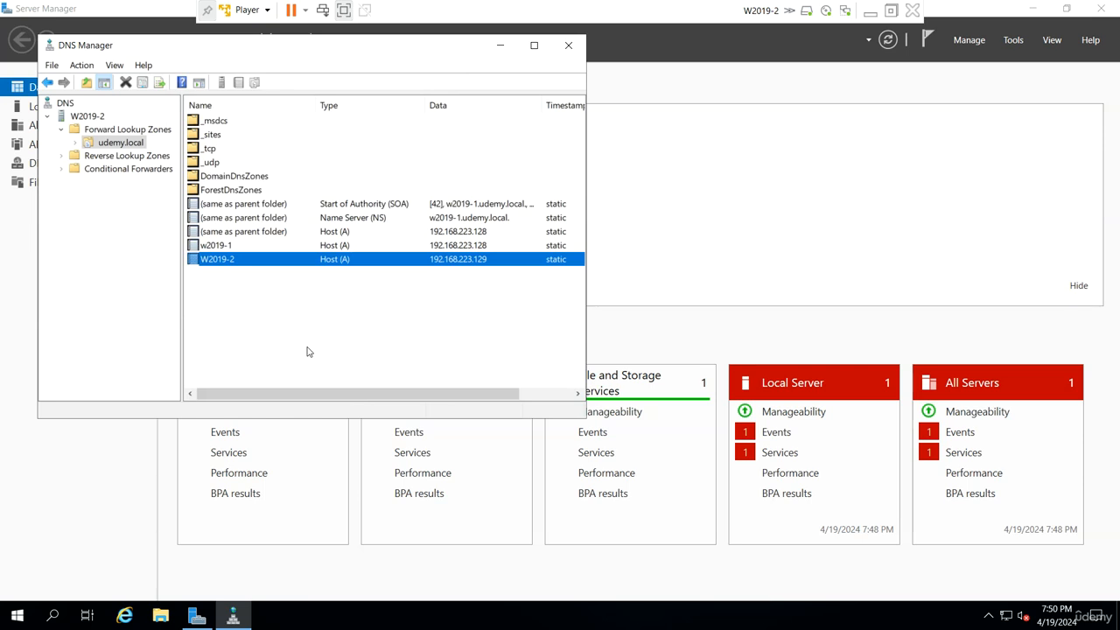
click(871, 14)
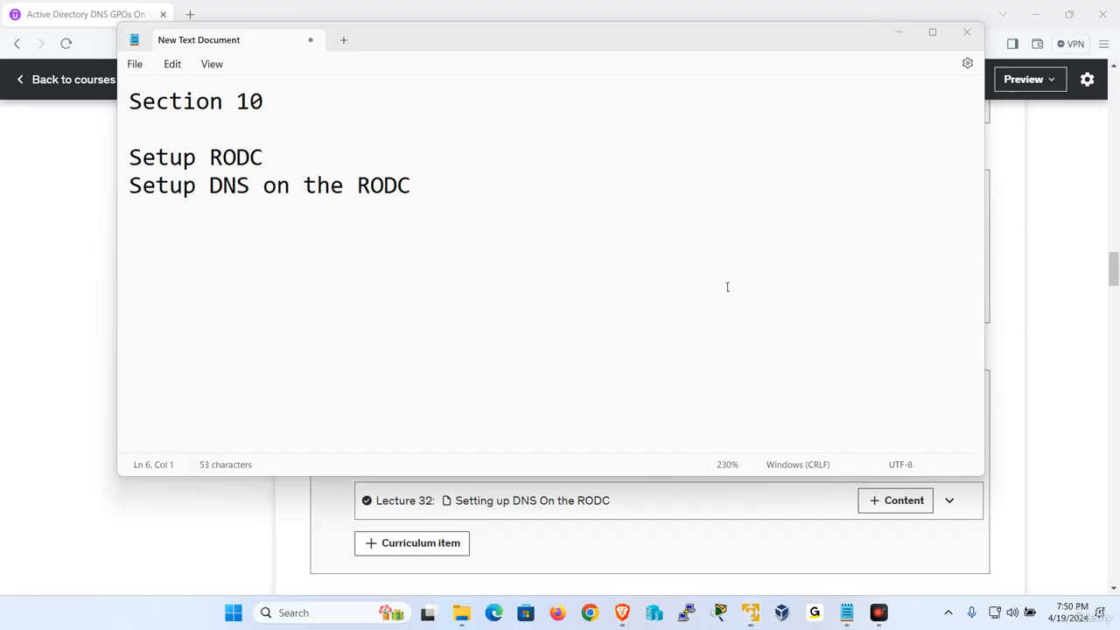